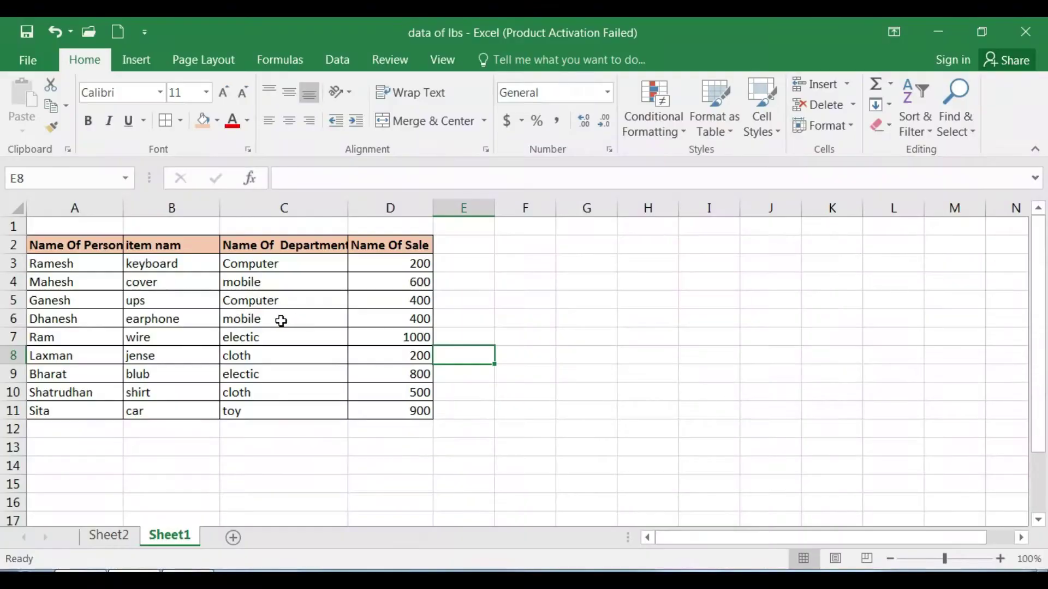
# Step: Switch to the Insert tab and preview the PivotChart dropdown options without choosing one
pyautogui.moveTo(169, 300); pyautogui.dragTo(169, 319)
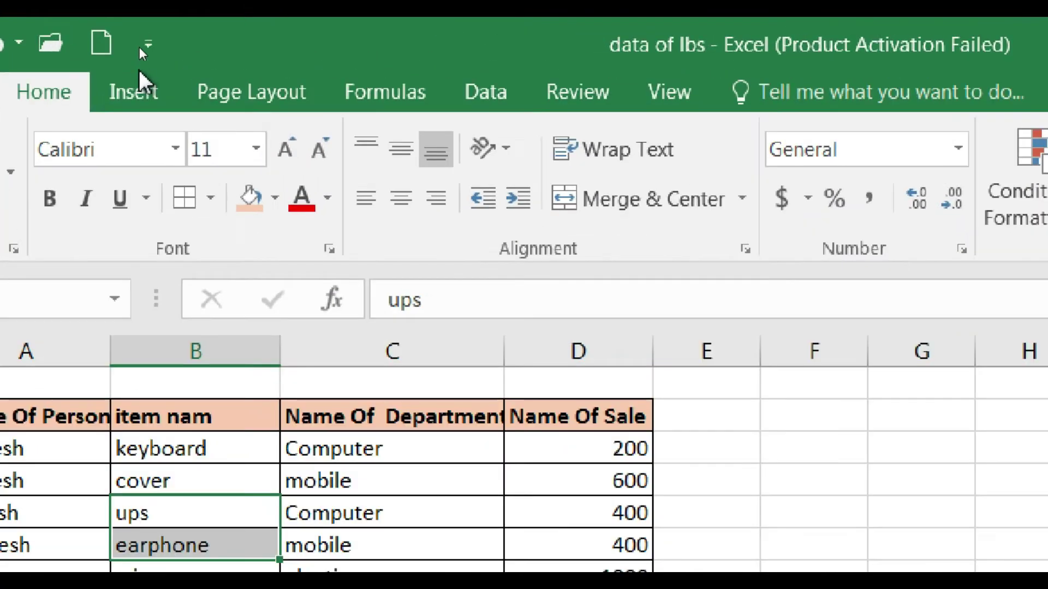
pyautogui.click(138, 108)
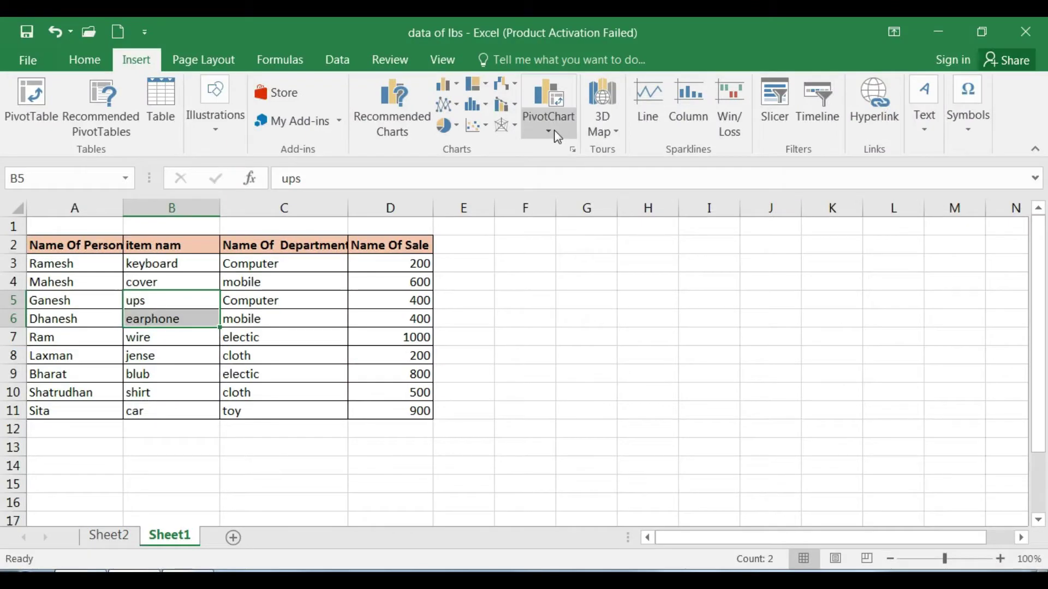
pyautogui.click(554, 131)
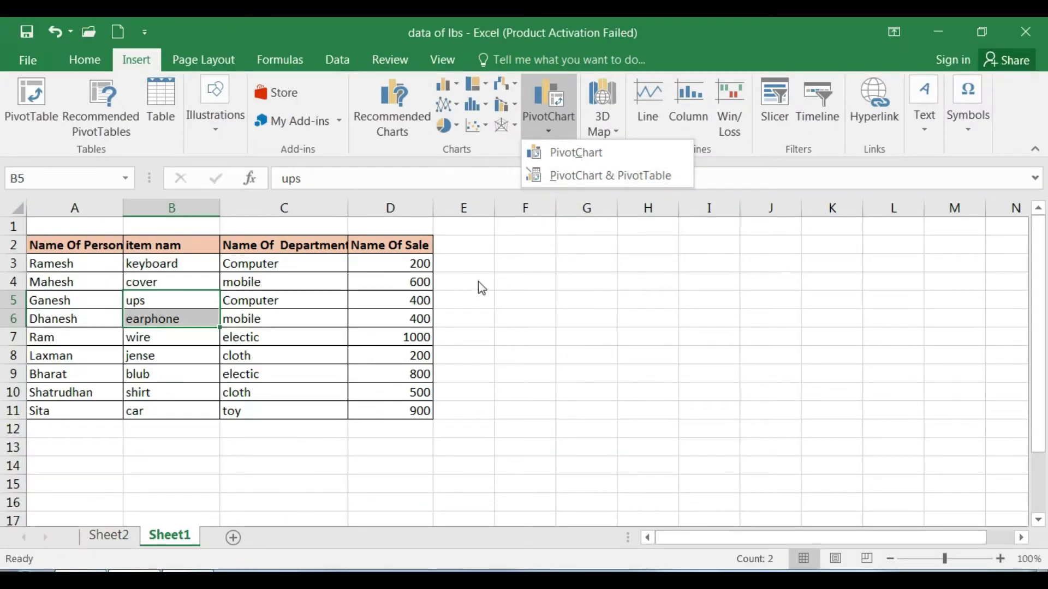
pyautogui.click(470, 300)
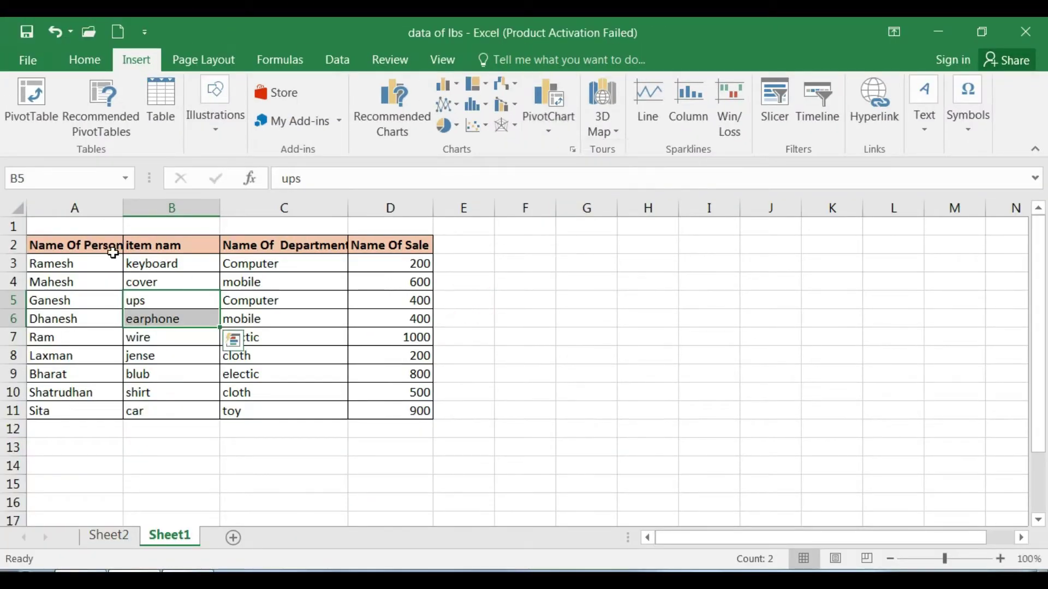
pyautogui.click(320, 295)
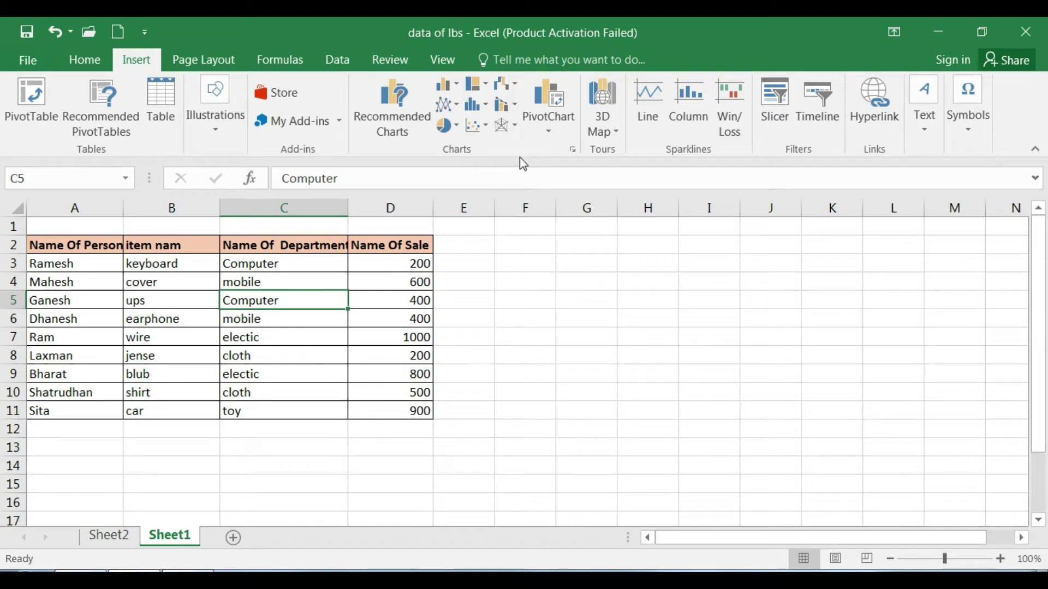
pyautogui.click(548, 121)
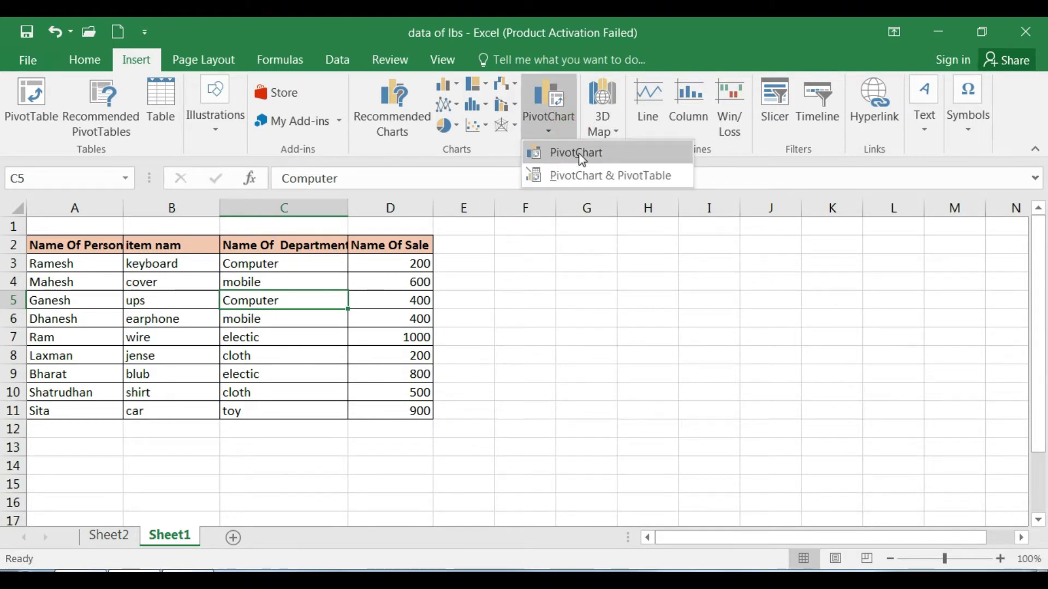
pyautogui.click(519, 278)
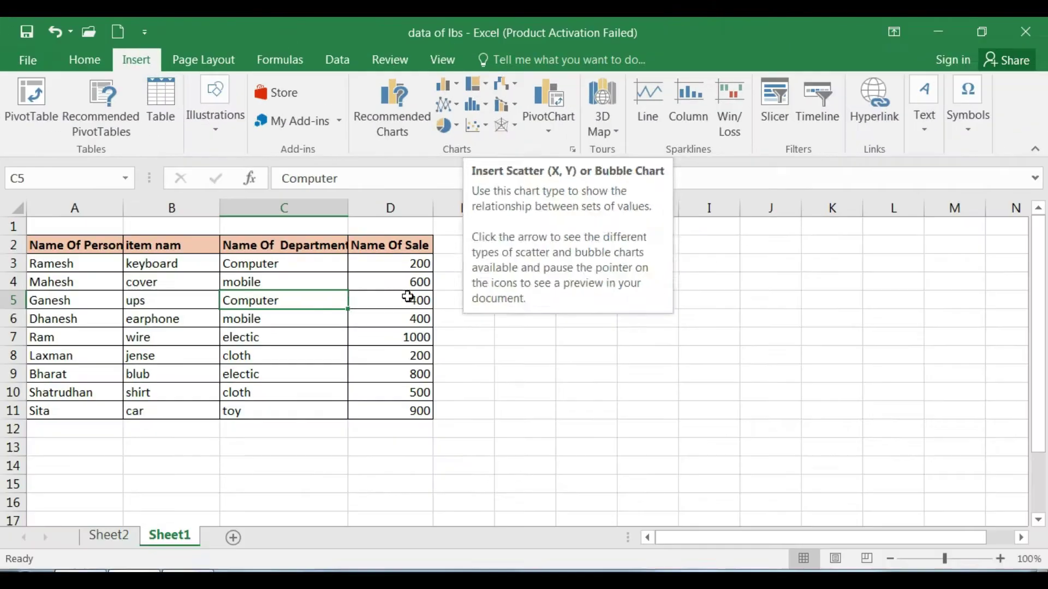
pyautogui.click(343, 312)
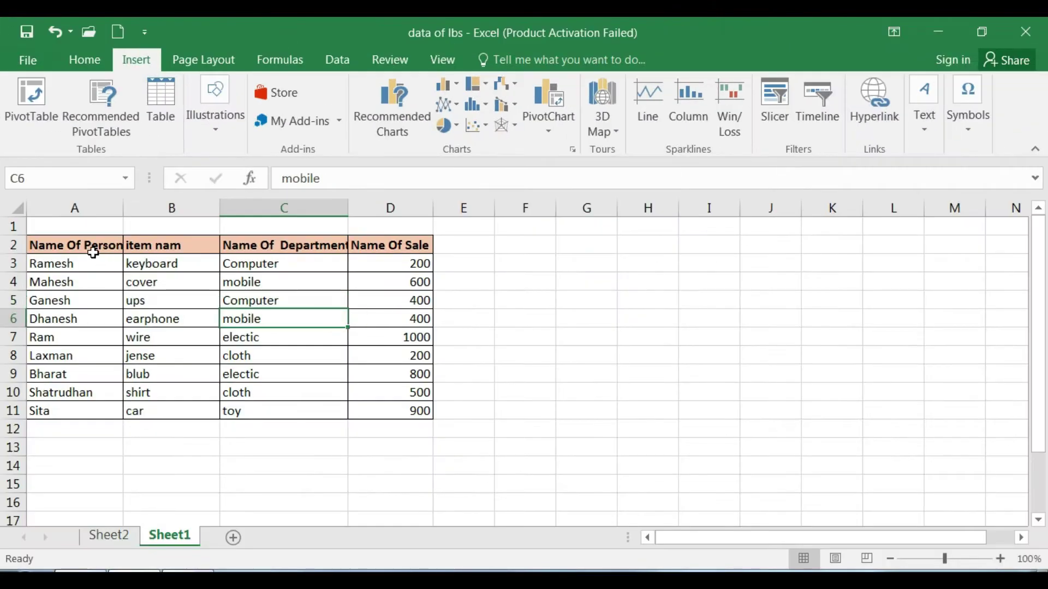
# Step: Select the sales table A2:D11 and start a PivotChart from it on a new worksheet
pyautogui.moveTo(62, 242); pyautogui.dragTo(357, 271)
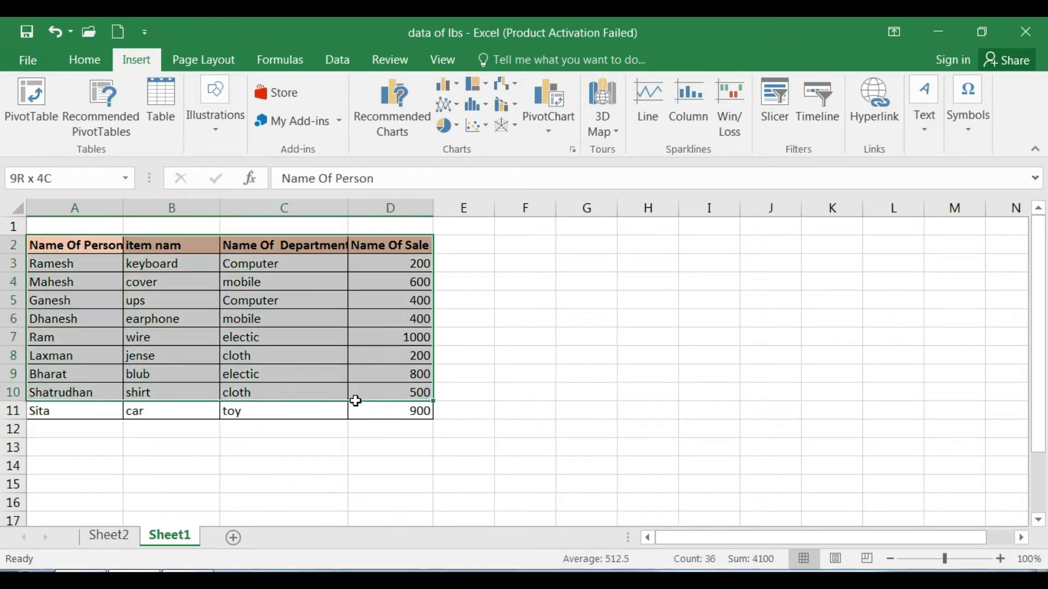
pyautogui.moveTo(356, 271); pyautogui.dragTo(356, 405)
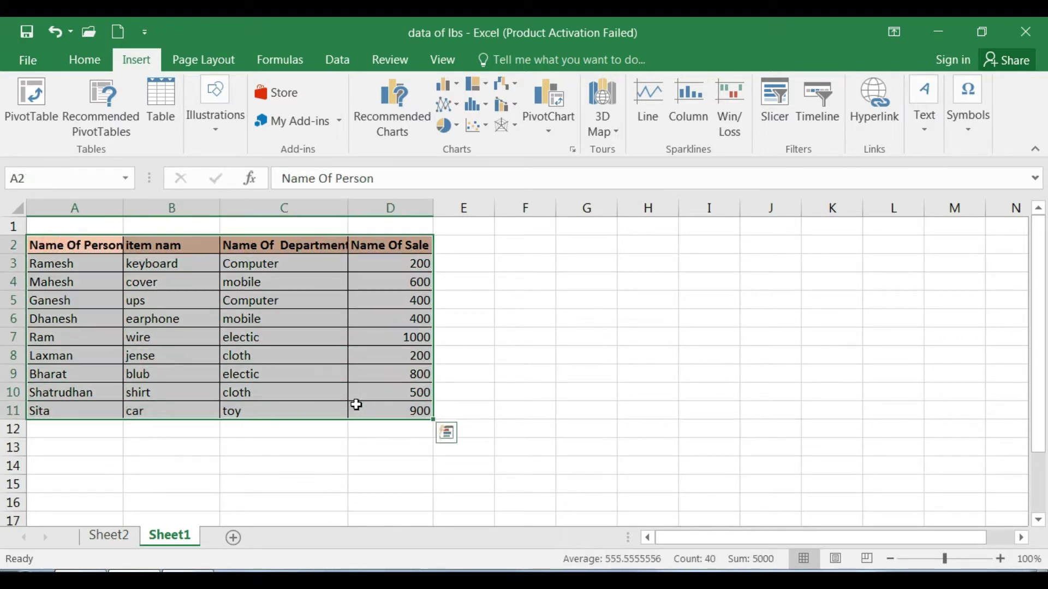
pyautogui.click(550, 125)
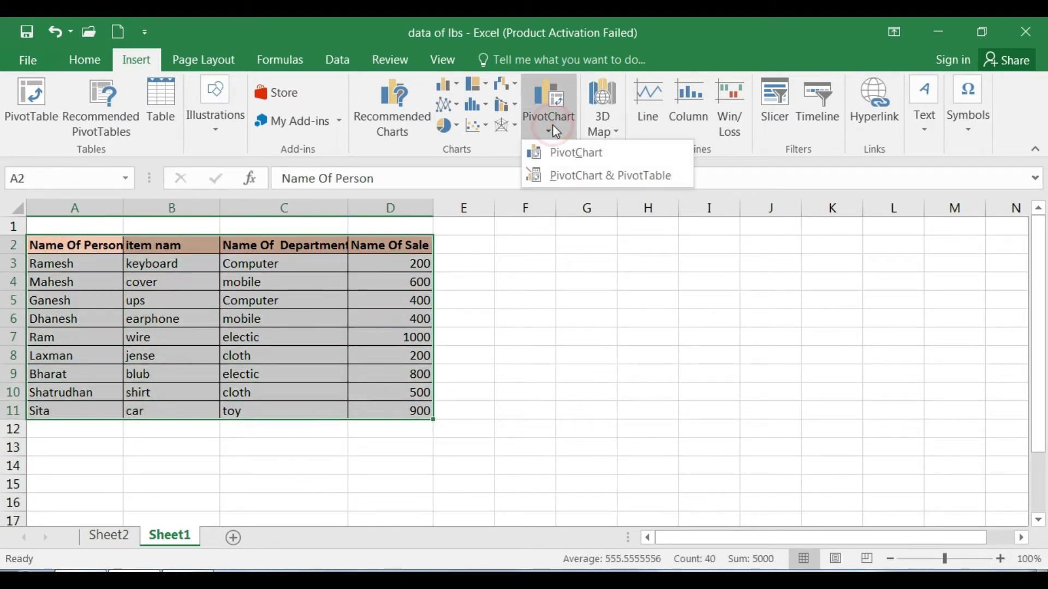
pyautogui.click(597, 159)
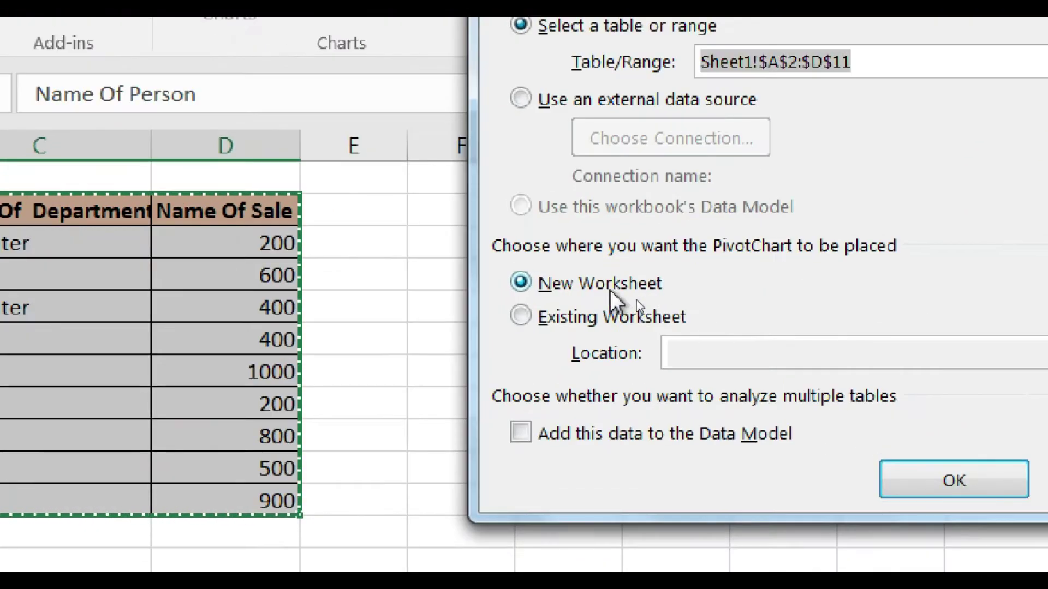
# Step: Create the PivotChart on new Sheet3 and move Chart 1 to the left
pyautogui.click(810, 404)
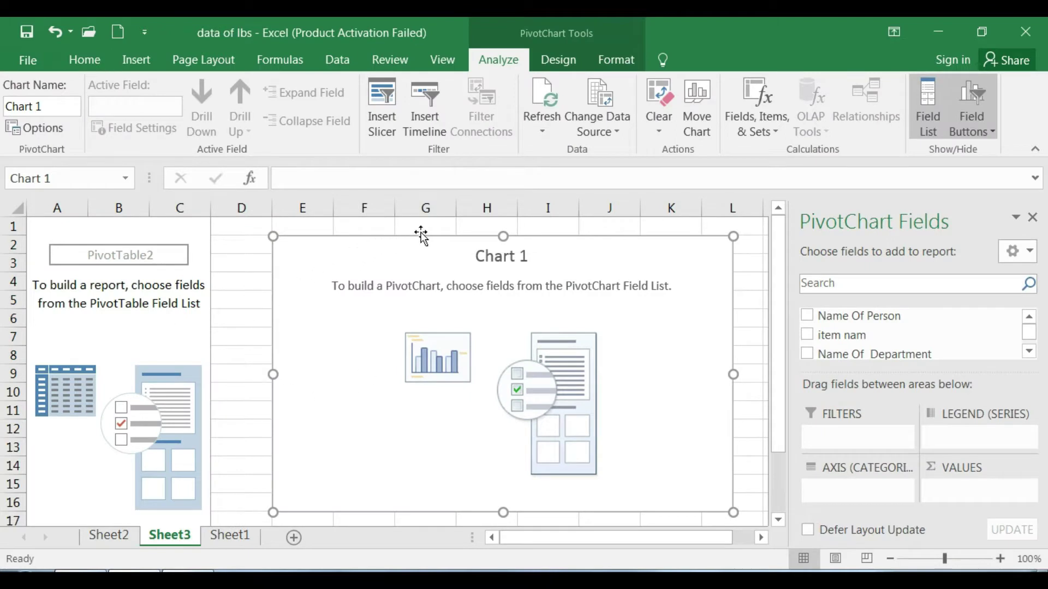
pyautogui.moveTo(421, 235); pyautogui.dragTo(374, 229)
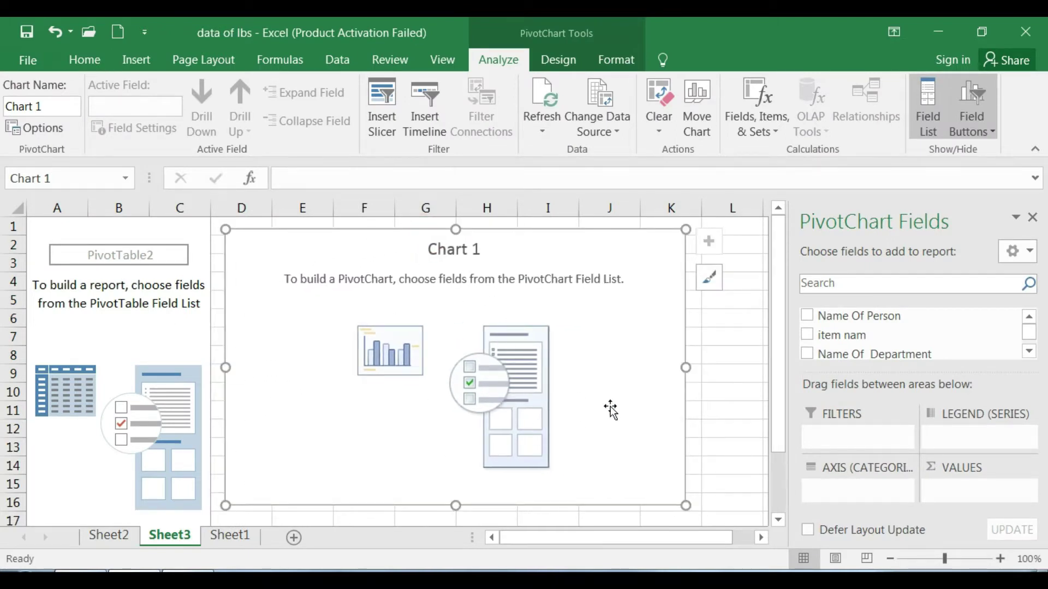
pyautogui.moveTo(409, 231); pyautogui.dragTo(377, 230)
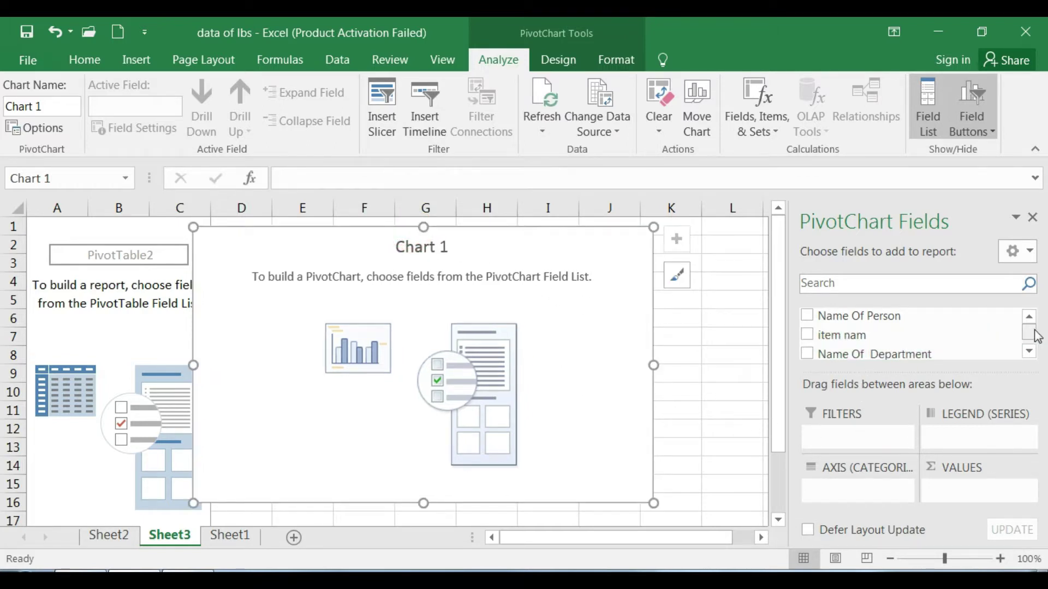
pyautogui.scroll(-2, 1037, 336)
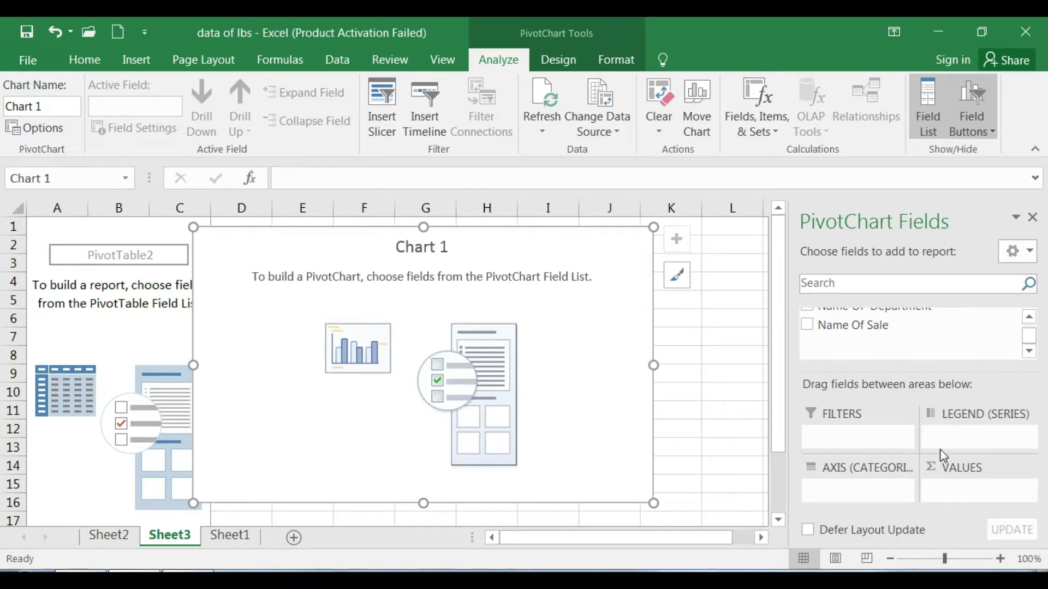
# Step: Apply the second chart style, with the uppercase title, to Chart 1
pyautogui.click(1029, 338)
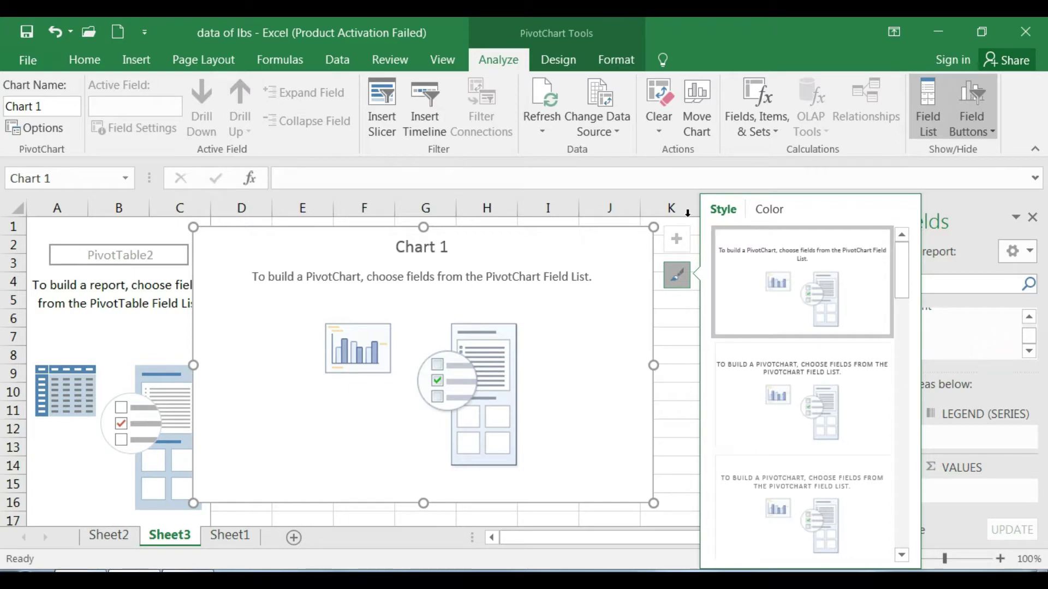
pyautogui.click(691, 331)
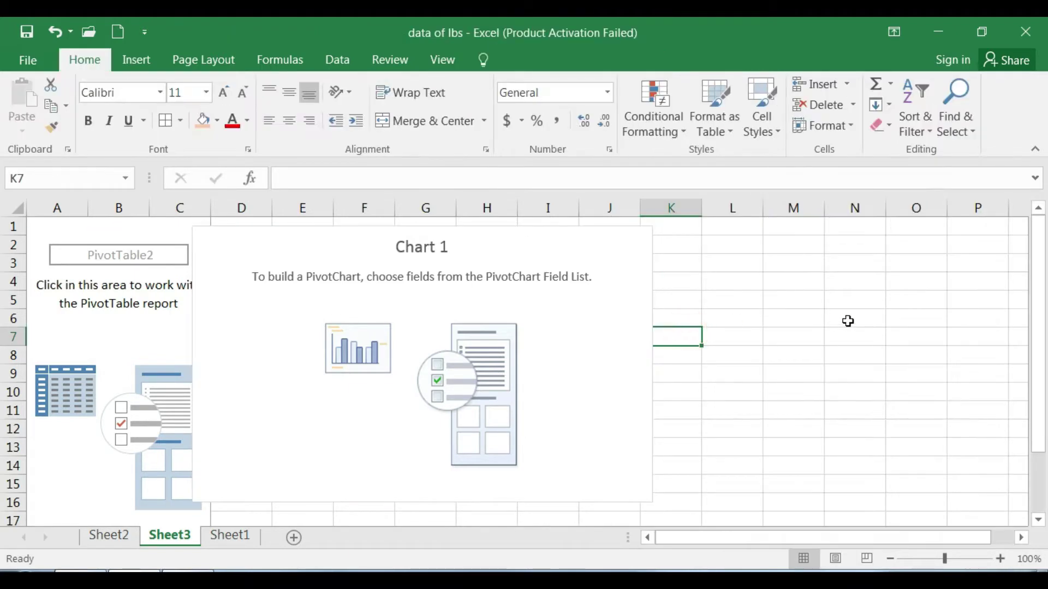
pyautogui.click(640, 338)
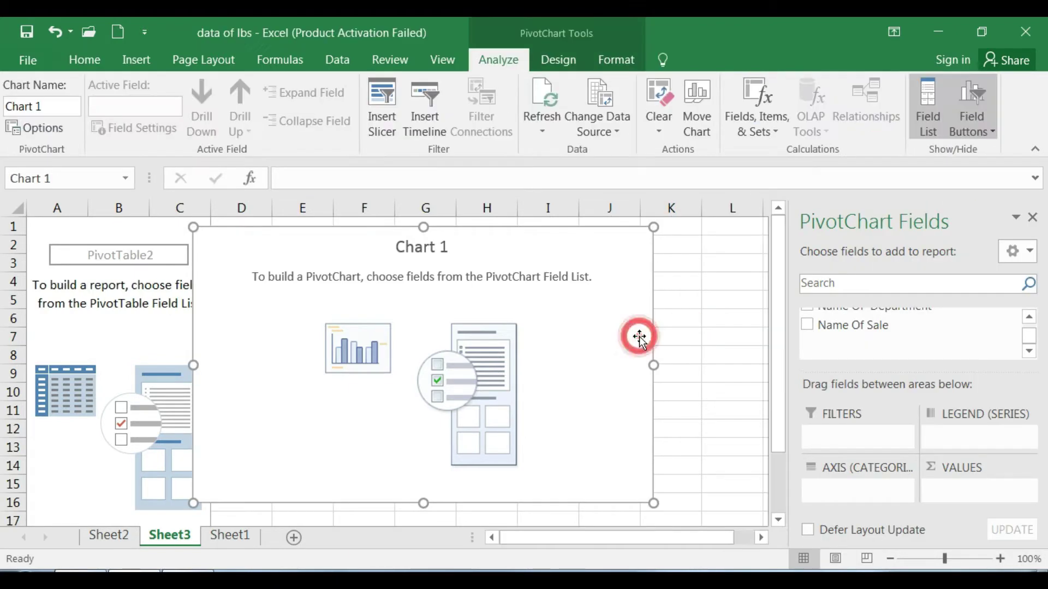
pyautogui.click(1030, 321)
pyautogui.moveTo(874, 337)
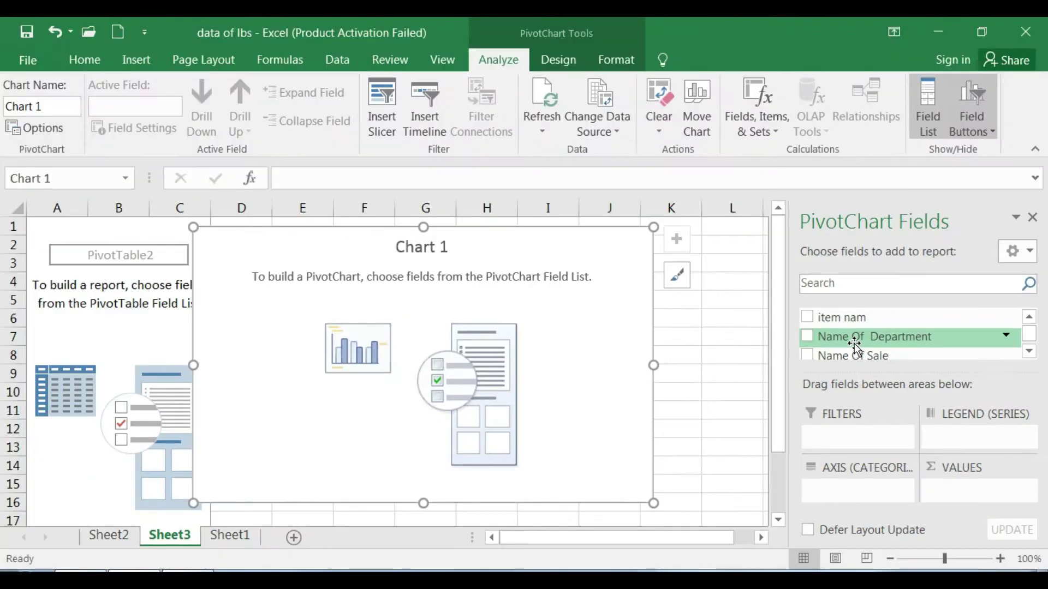
pyautogui.click(865, 363)
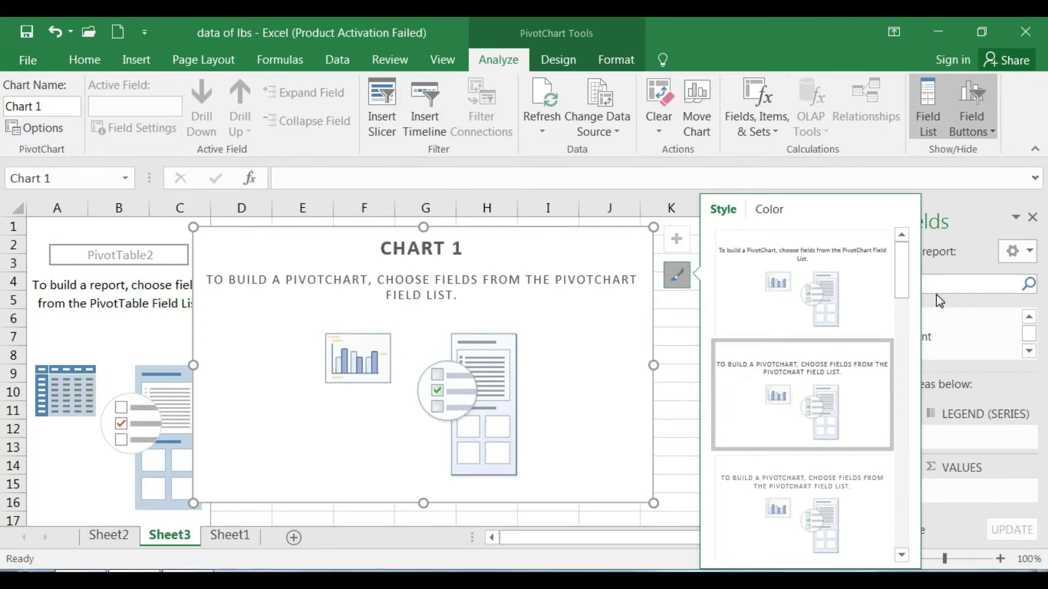
pyautogui.click(723, 217)
# Step: Put Name Of Department on the axis and sum Name Of Sale as values, totalling 5000
pyautogui.moveTo(891, 341); pyautogui.dragTo(861, 490)
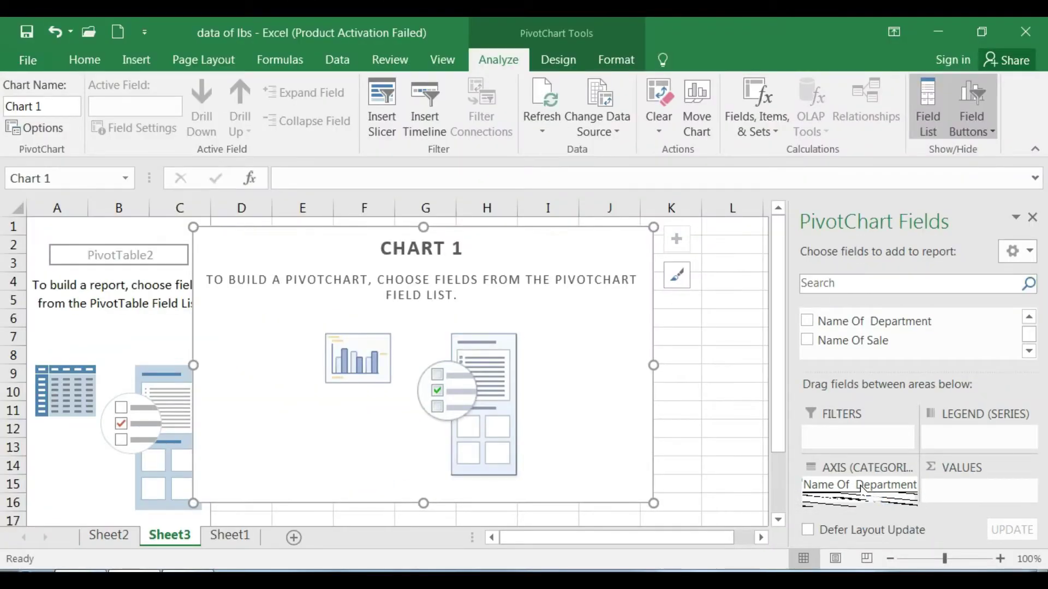
pyautogui.moveTo(861, 488); pyautogui.dragTo(861, 490)
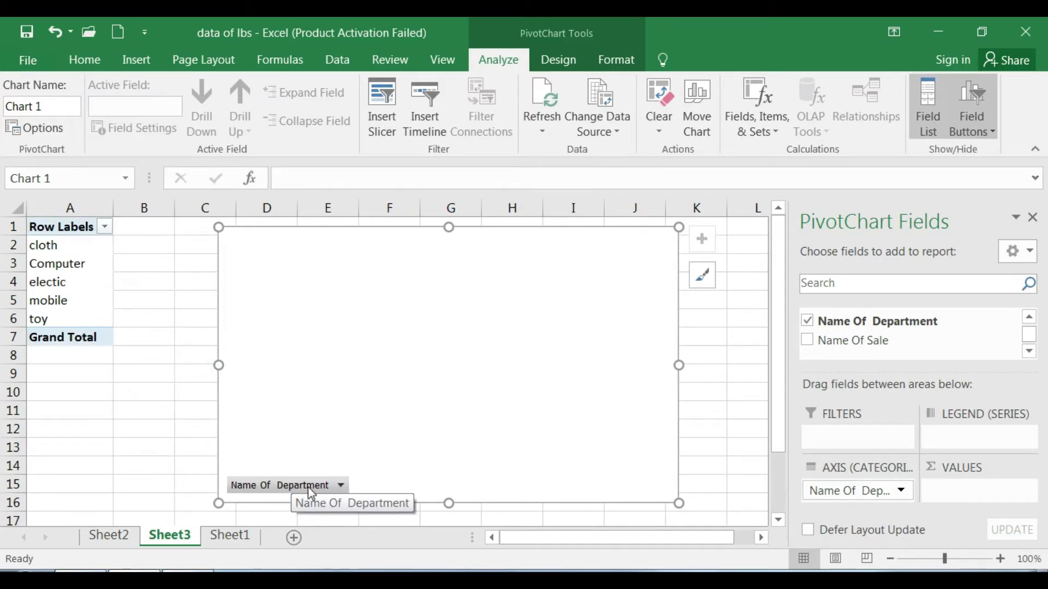
pyautogui.click(1033, 342)
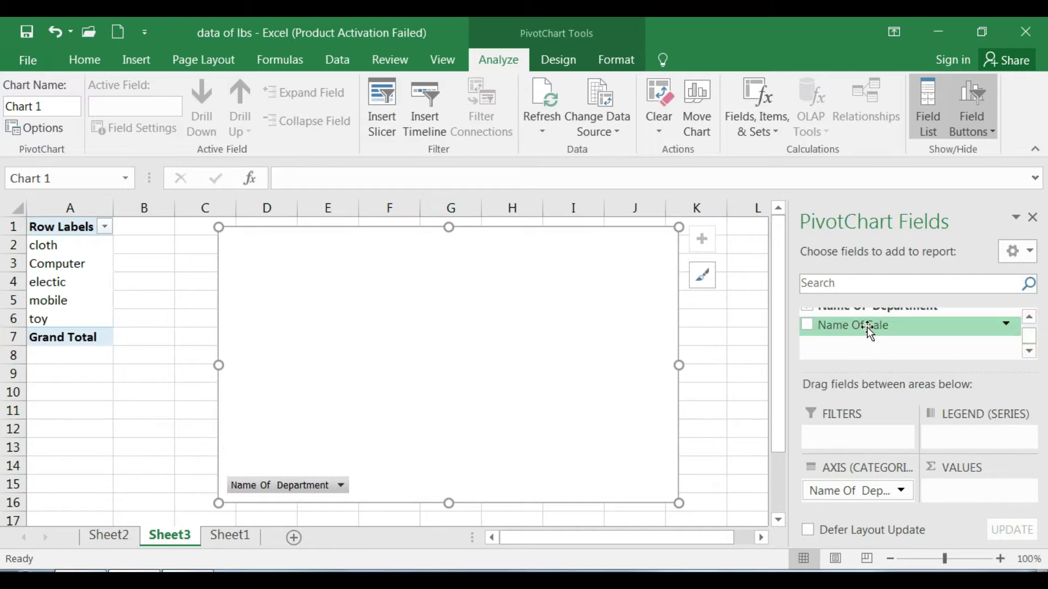
pyautogui.click(1029, 317)
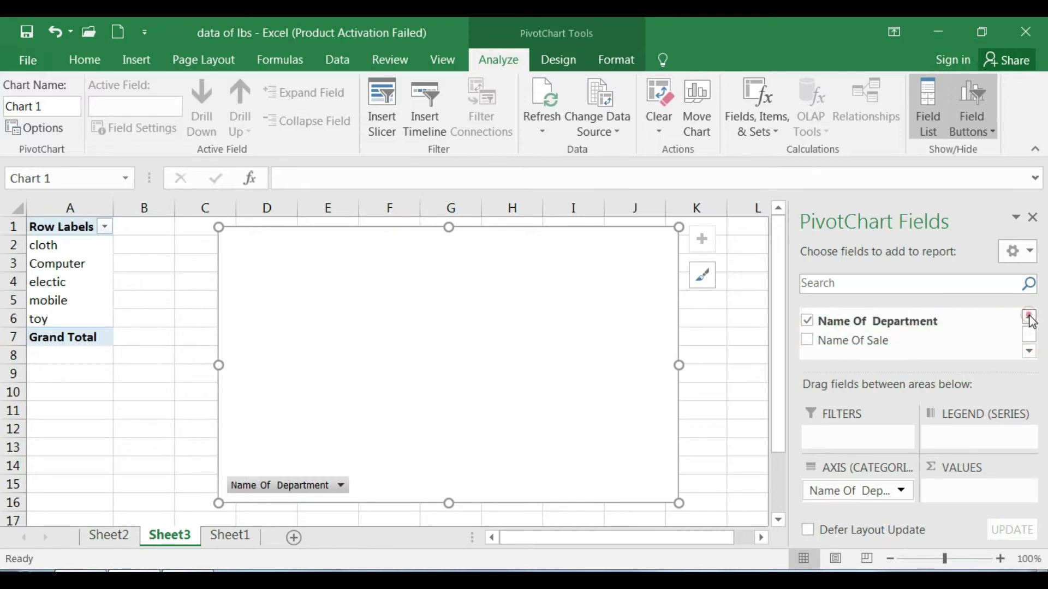
pyautogui.click(1029, 317)
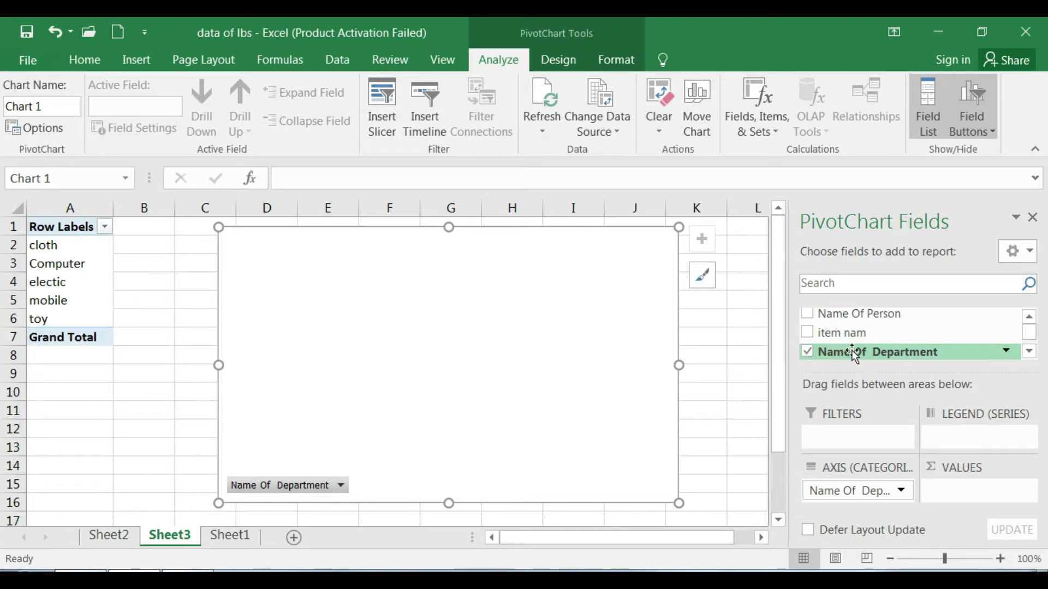
pyautogui.click(1029, 352)
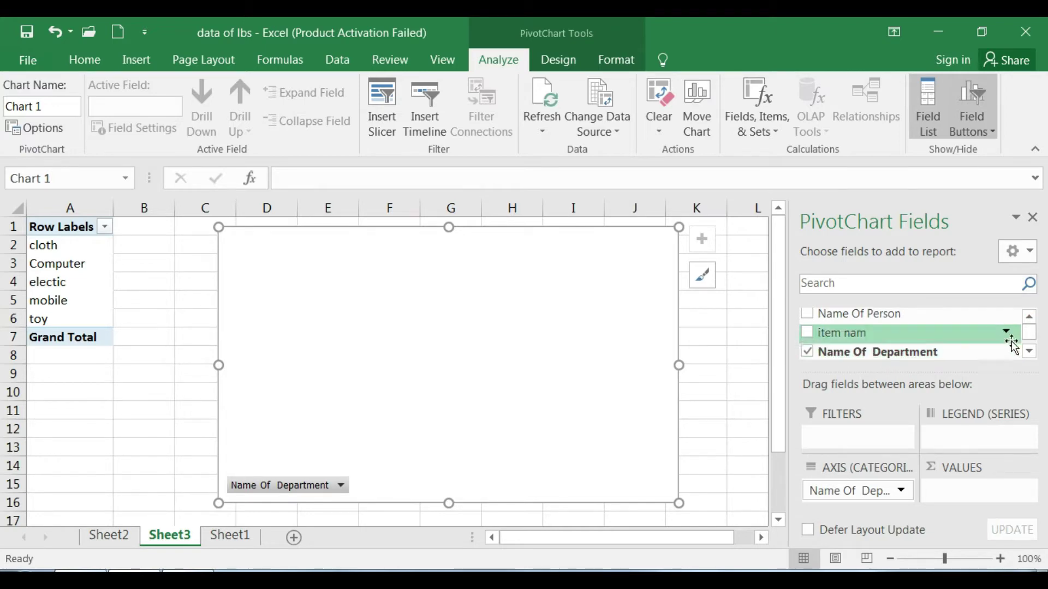
pyautogui.click(1029, 352)
pyautogui.moveTo(843, 341); pyautogui.dragTo(965, 490)
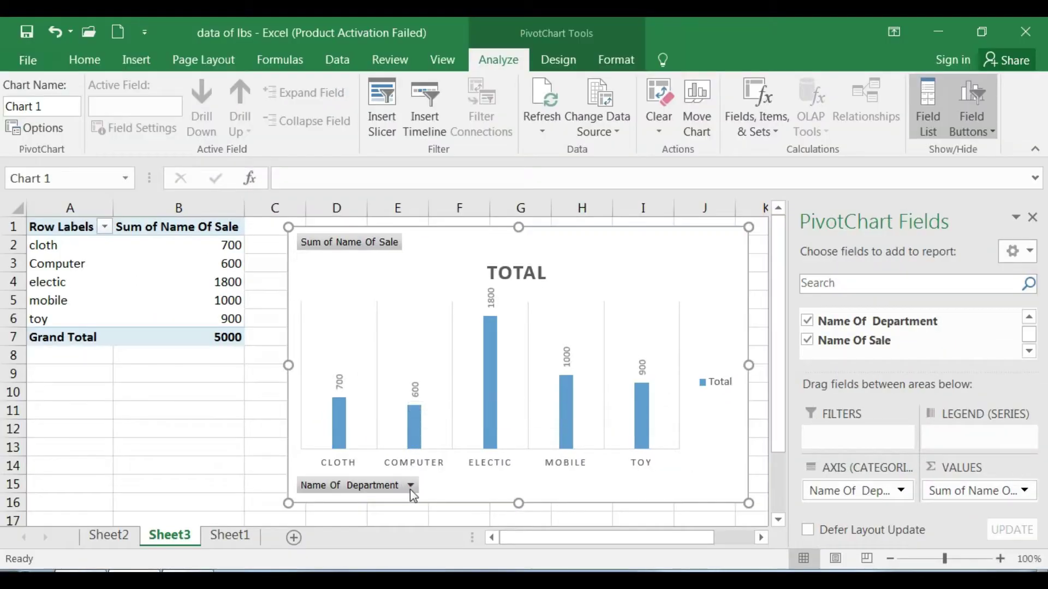
# Step: Filter out electic, restore all five departments, then hide the PivotChart Fields pane
pyautogui.click(410, 485)
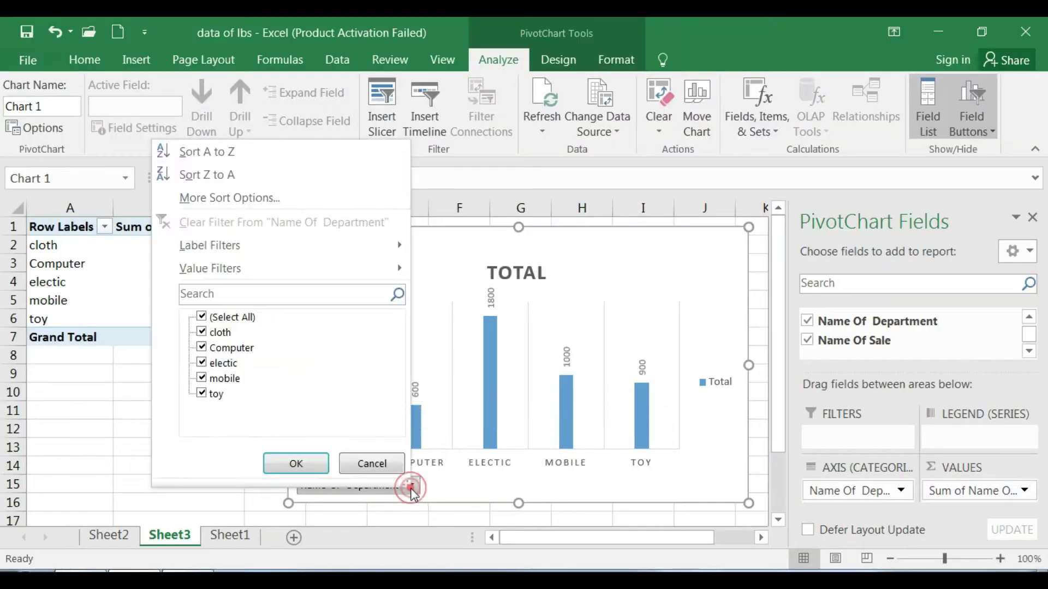
pyautogui.click(202, 363)
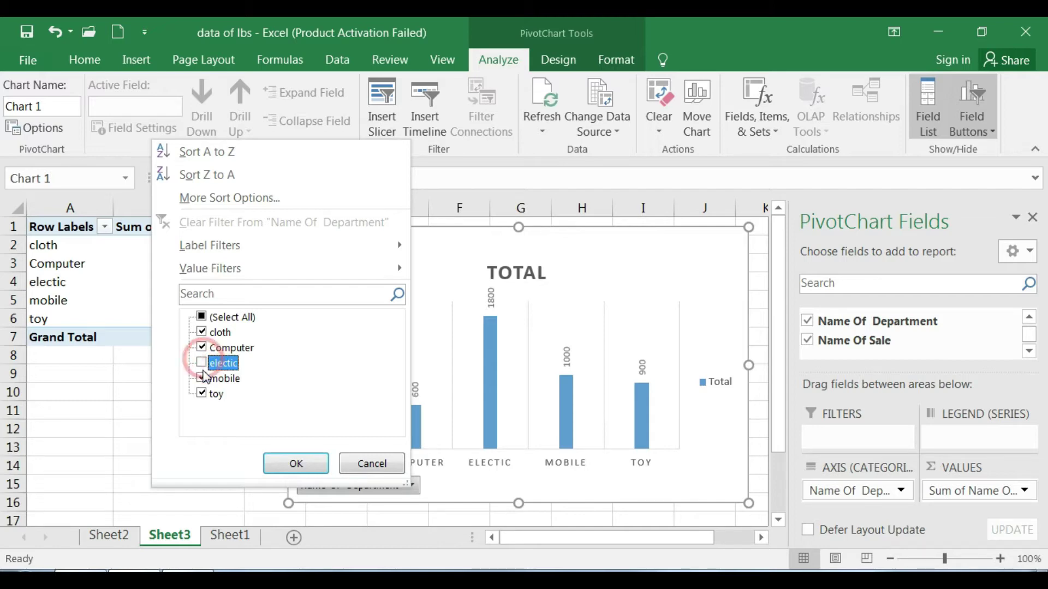
pyautogui.click(296, 464)
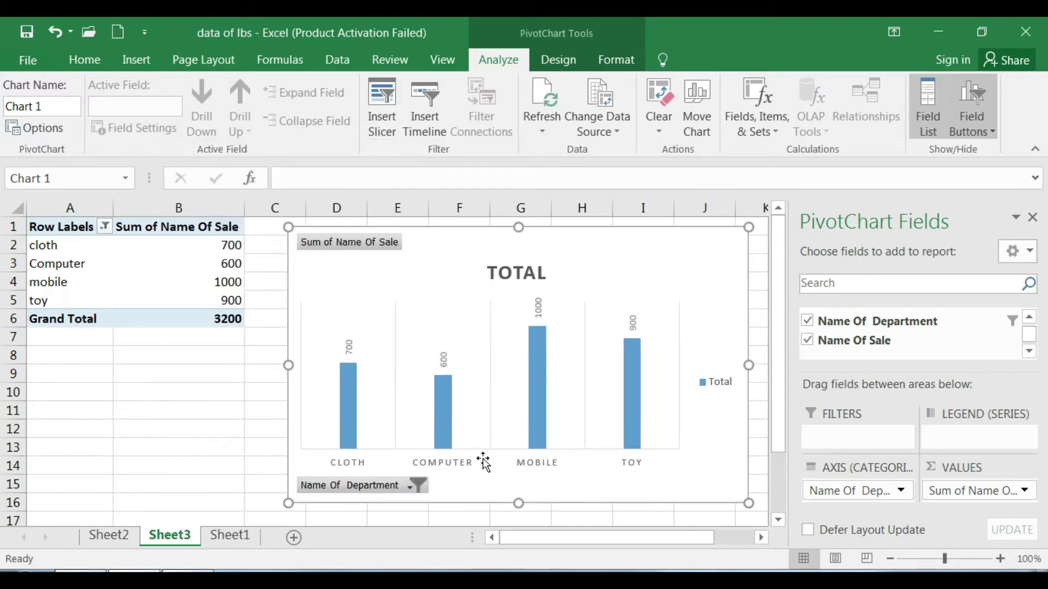
pyautogui.click(409, 485)
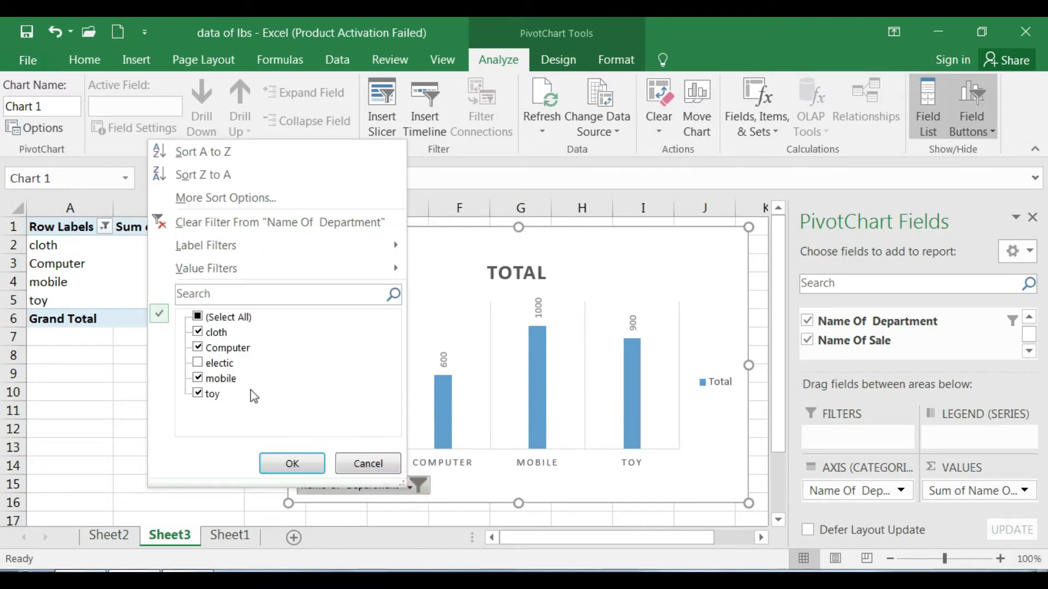
pyautogui.click(203, 367)
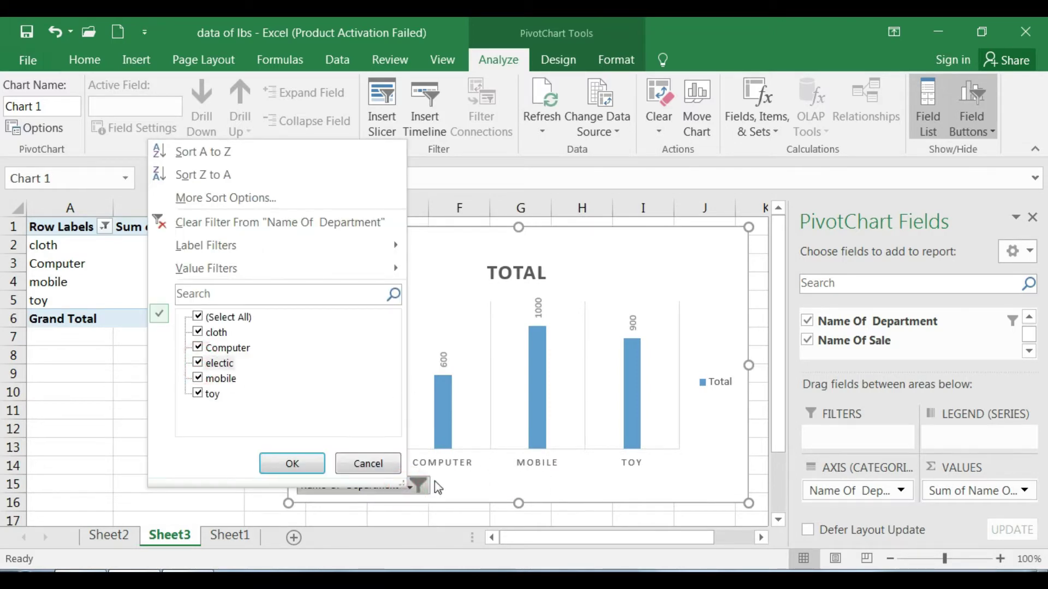
pyautogui.click(292, 463)
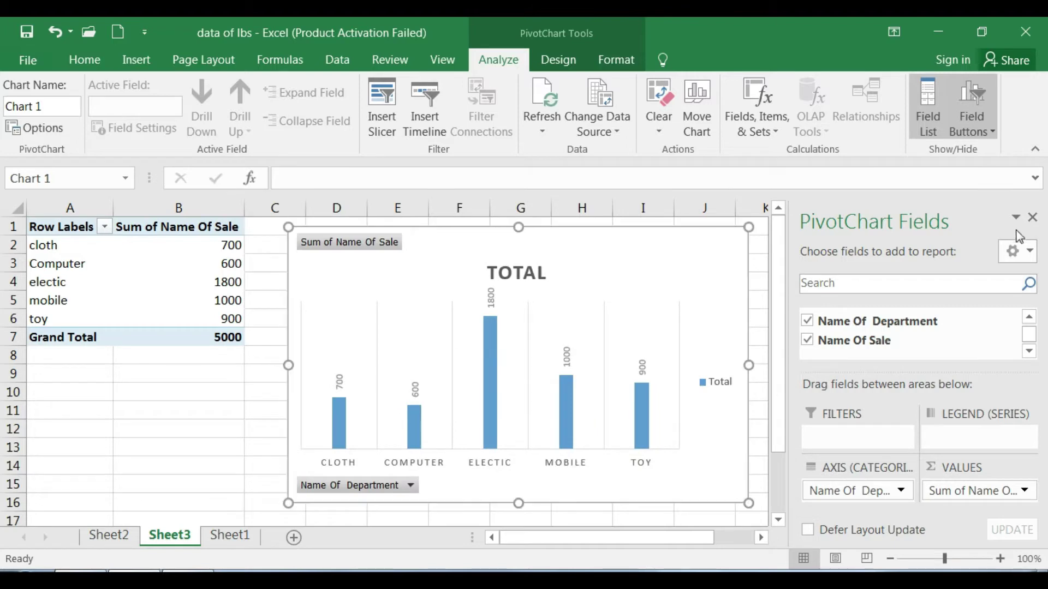
pyautogui.click(1033, 218)
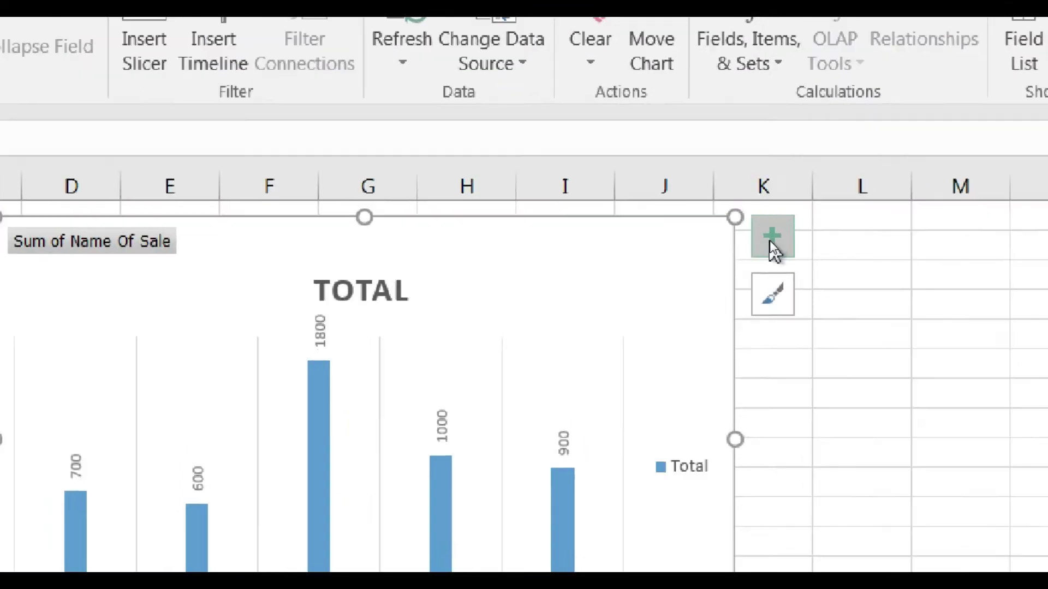
# Step: Toggle Data Labels off and on so the columns show 700, 600, 1800, 1000, 900
pyautogui.click(771, 240)
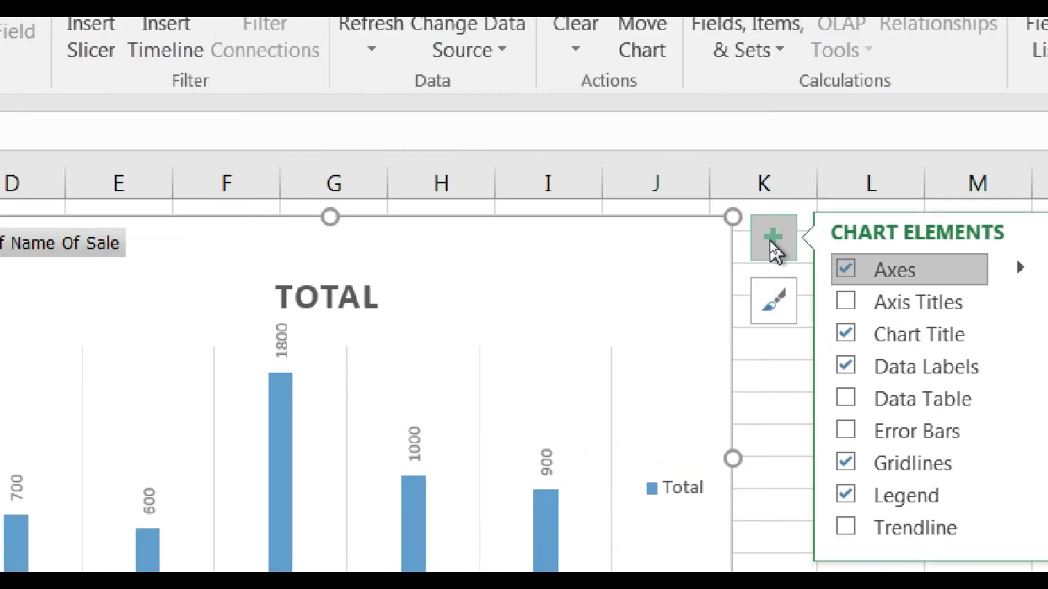
pyautogui.click(773, 300)
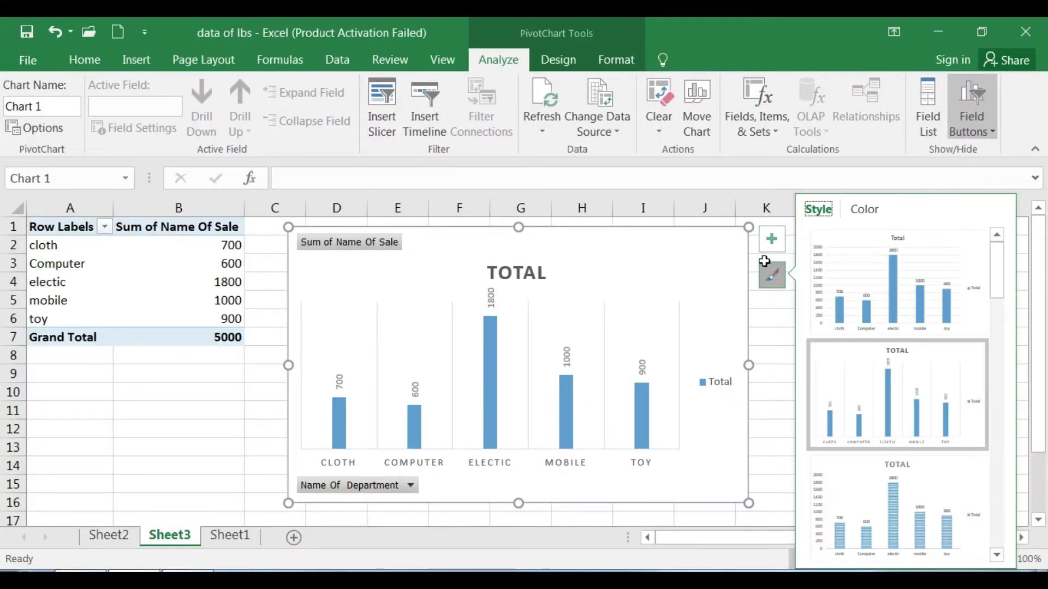
pyautogui.click(772, 240)
pyautogui.click(775, 242)
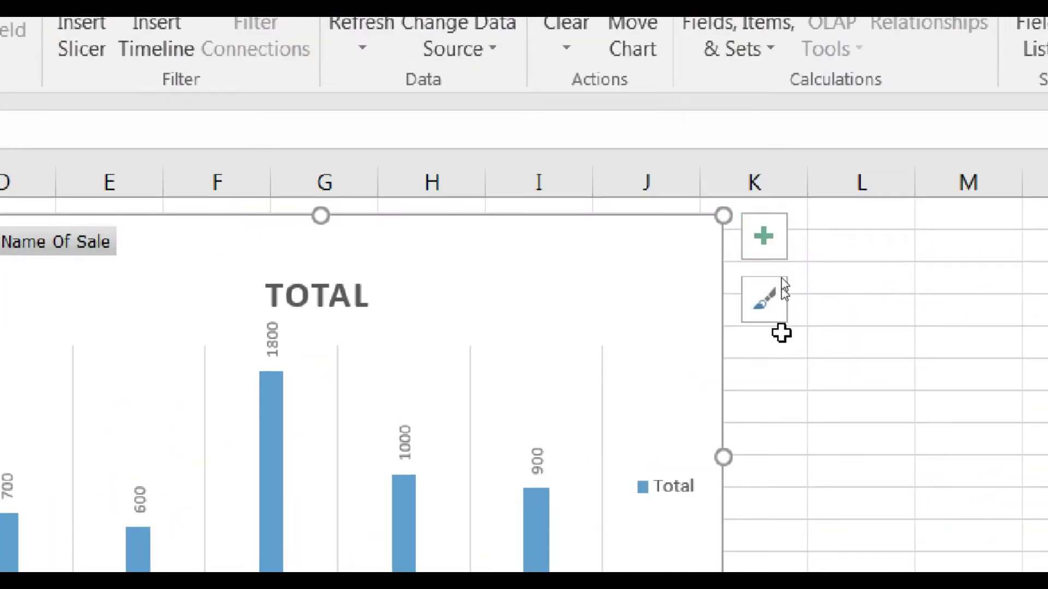
pyautogui.click(777, 250)
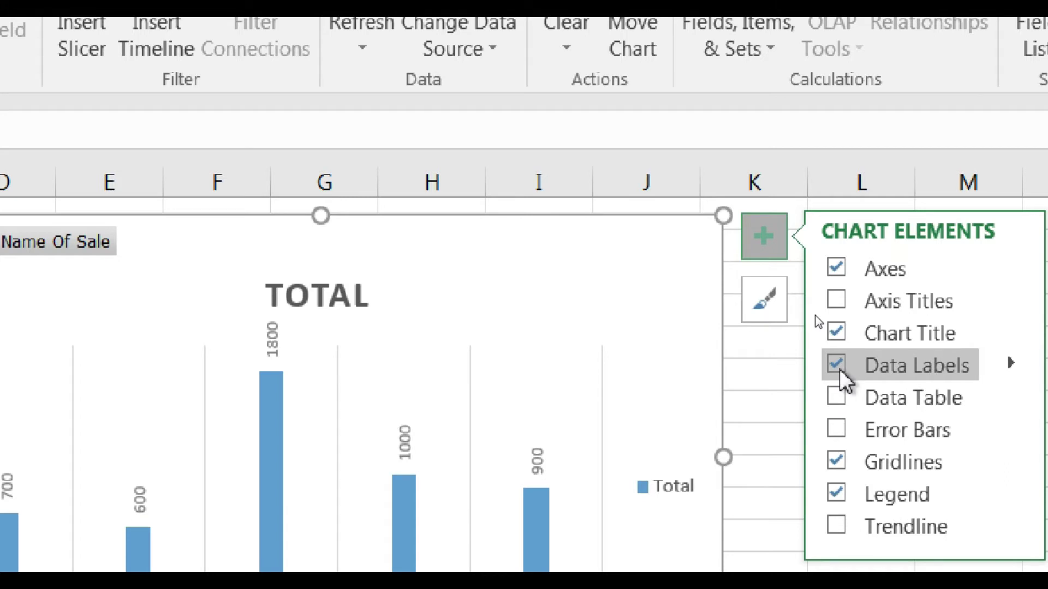
pyautogui.press('Escape')
pyautogui.click(764, 237)
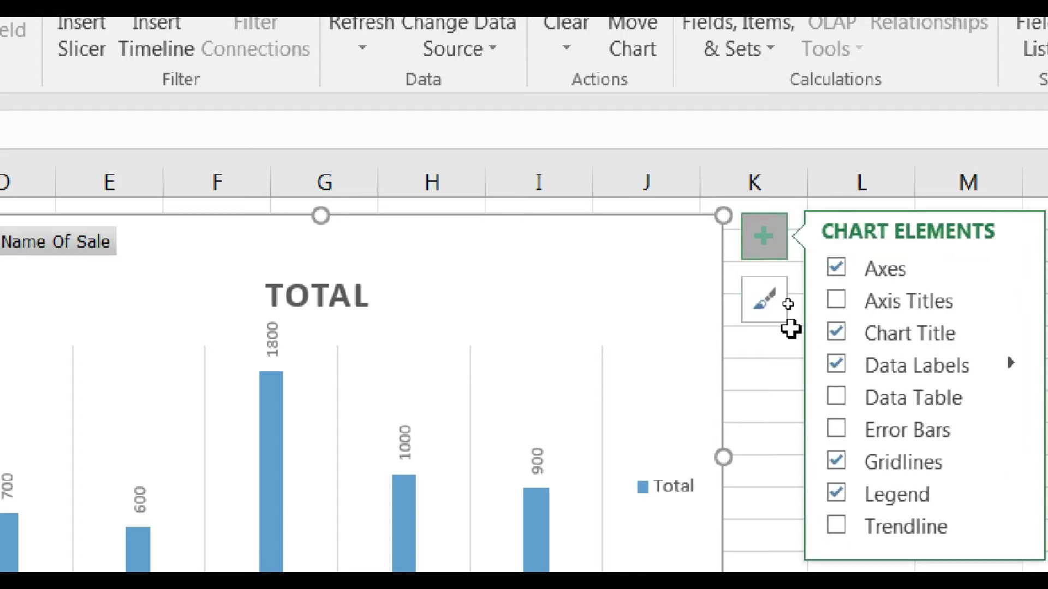
pyautogui.click(835, 365)
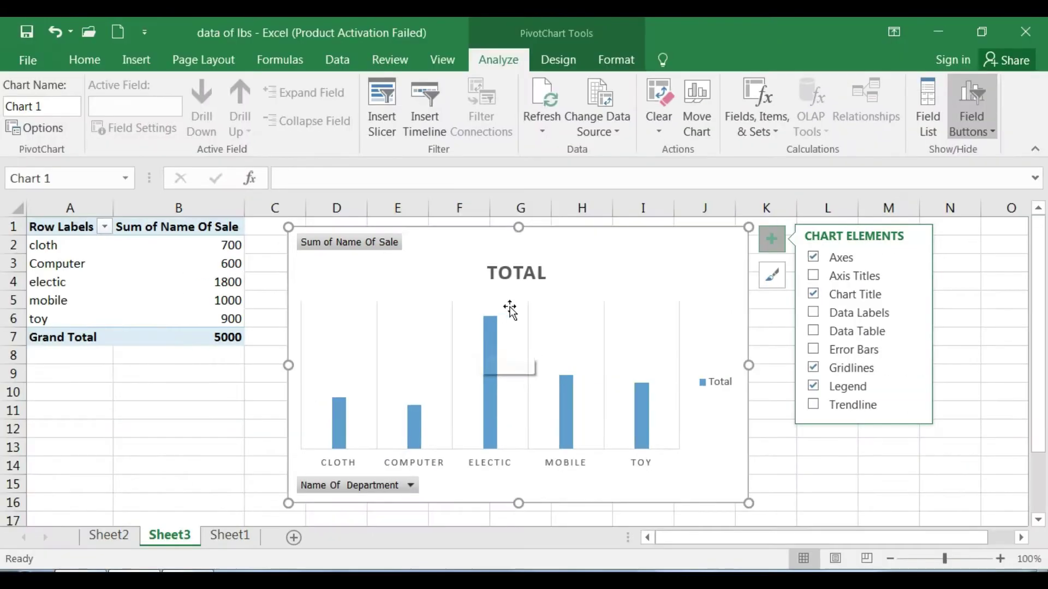
pyautogui.click(770, 239)
pyautogui.click(810, 318)
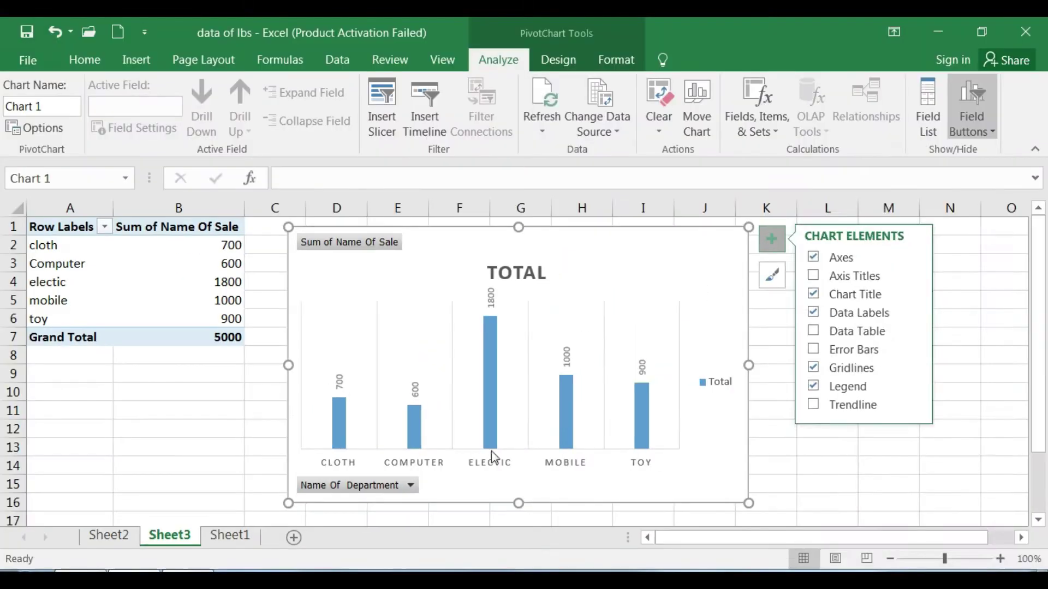
pyautogui.click(772, 276)
# Step: Add a data table, axis titles and a linear trendline from the Chart Elements list
pyautogui.click(774, 242)
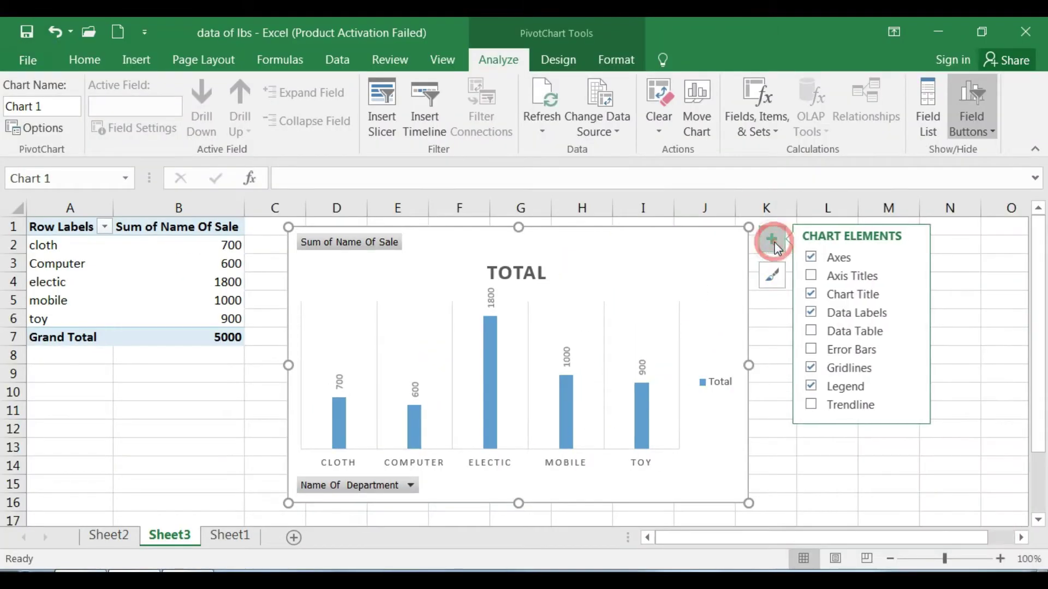
pyautogui.click(813, 331)
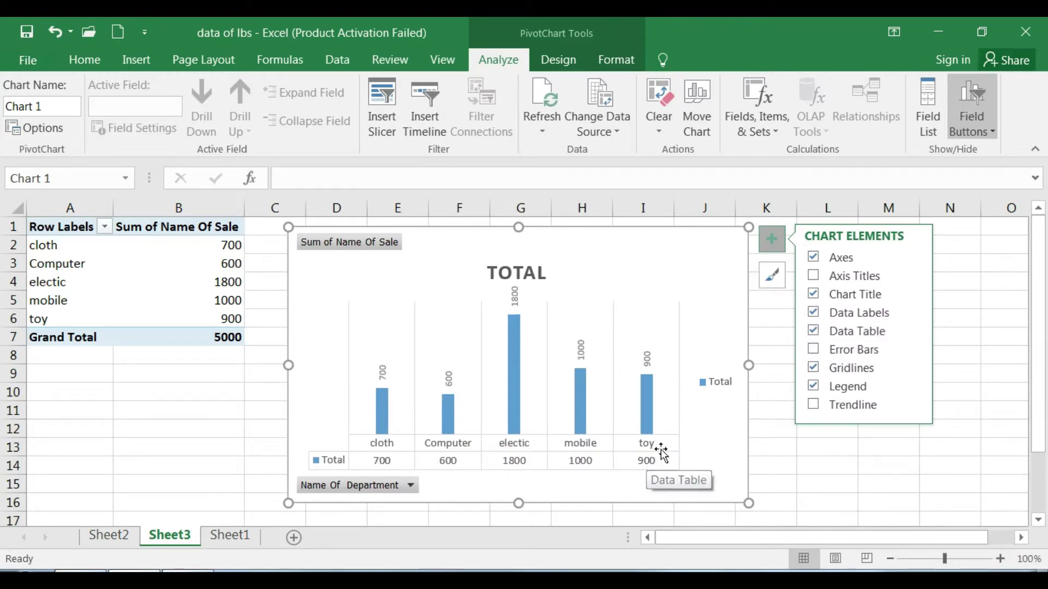
pyautogui.click(817, 279)
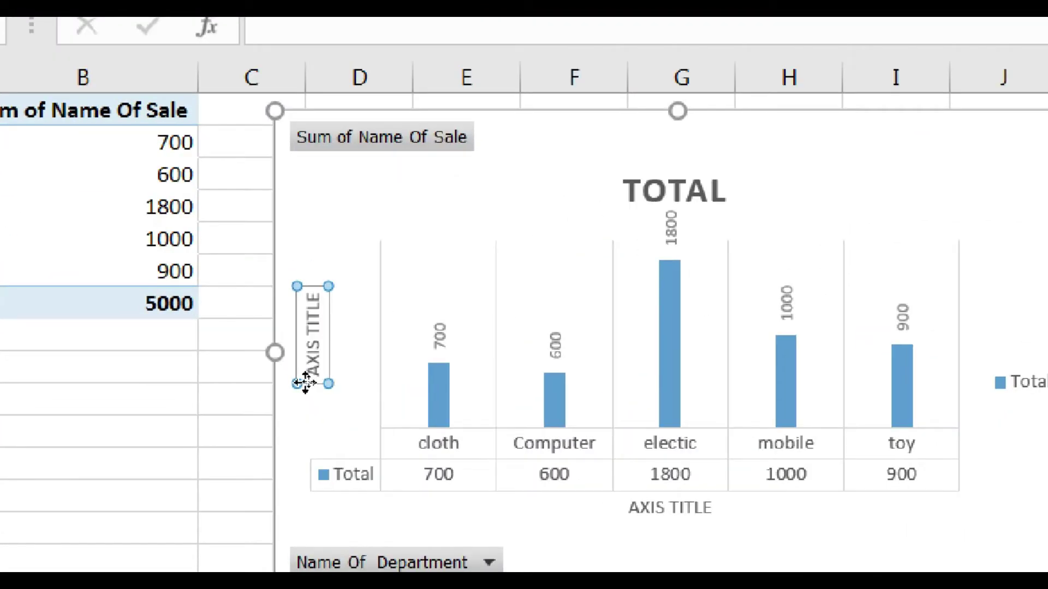
pyautogui.click(775, 274)
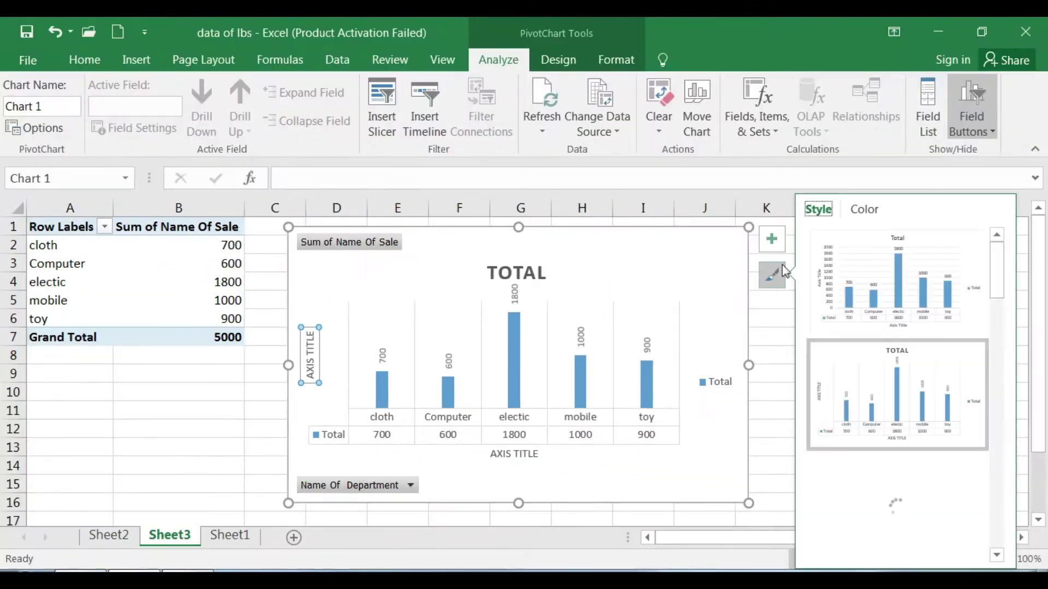
pyautogui.click(771, 239)
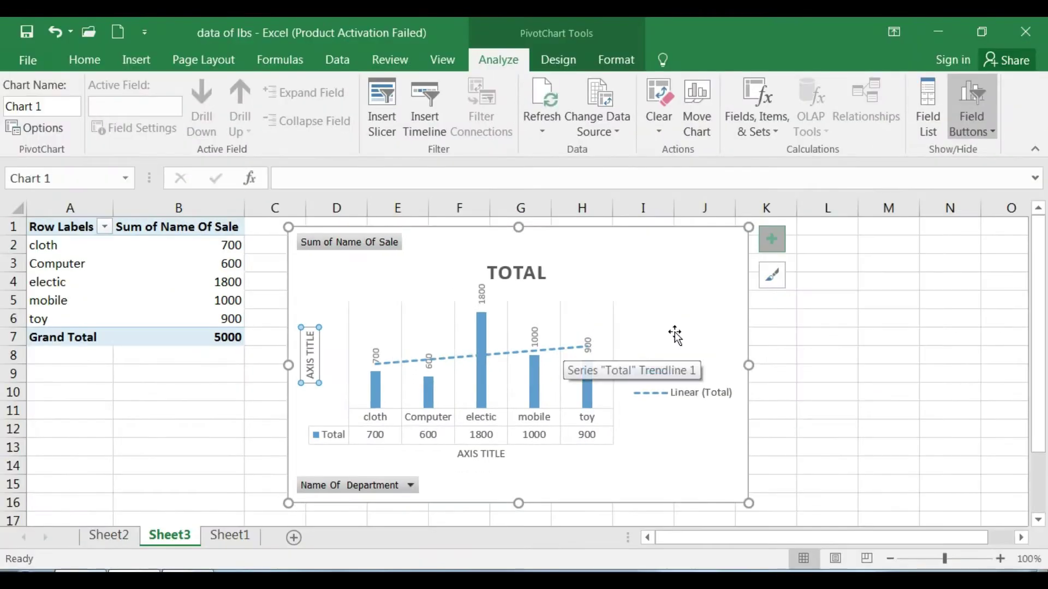
pyautogui.click(772, 275)
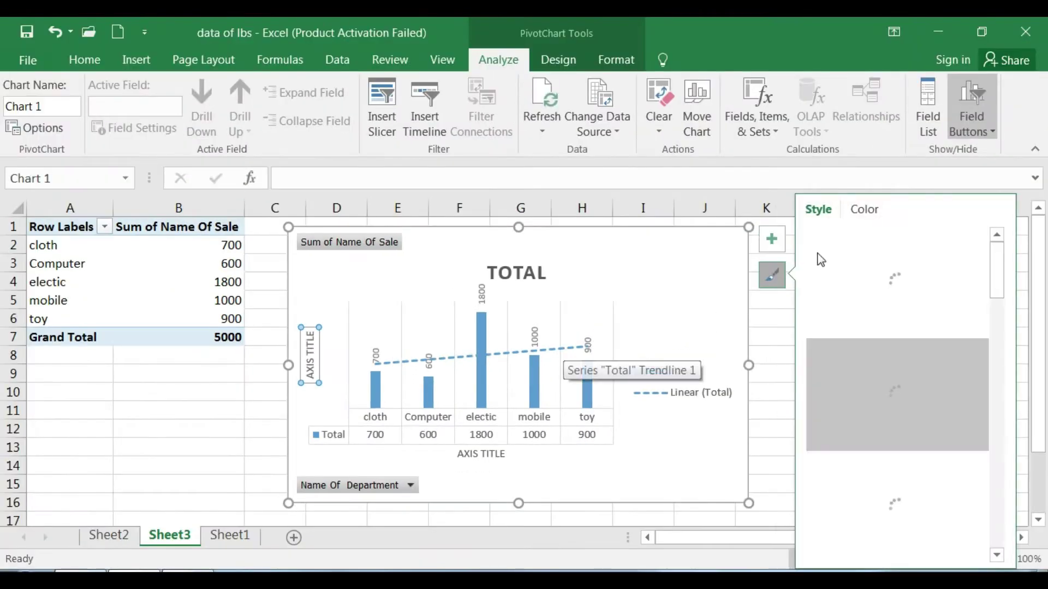
pyautogui.click(780, 239)
pyautogui.click(774, 243)
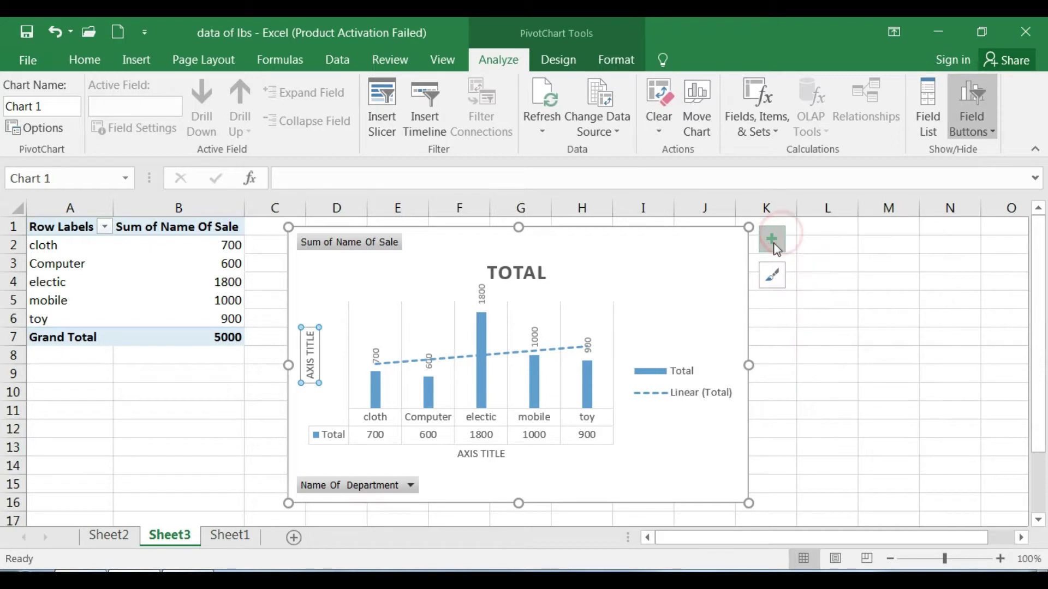
# Step: Give Chart 1 the blue-background style with hatched columns
pyautogui.click(773, 276)
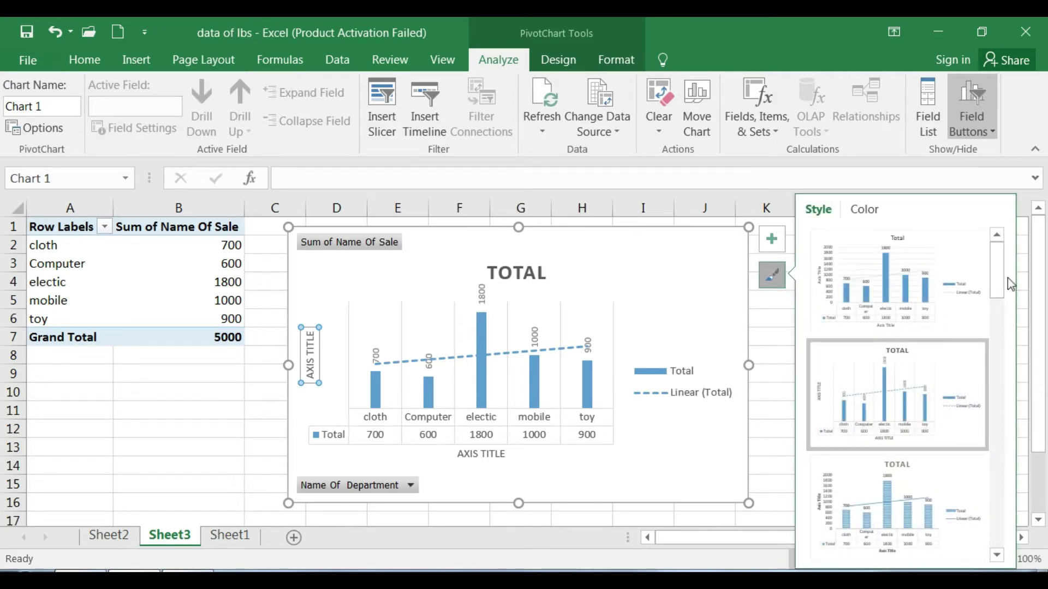
pyautogui.moveTo(997, 269); pyautogui.dragTo(1001, 322)
pyautogui.click(916, 422)
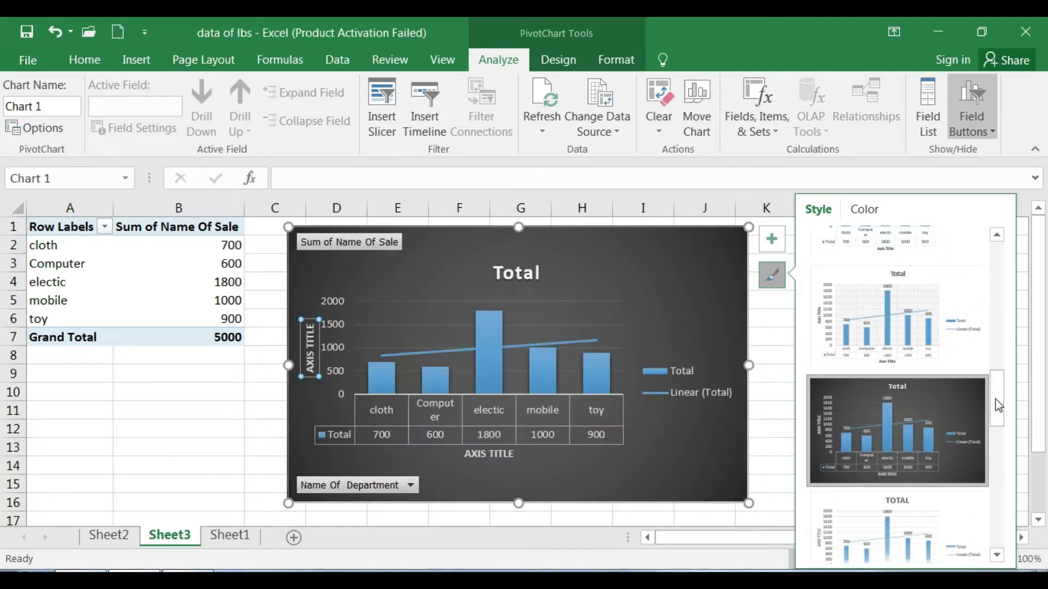
pyautogui.moveTo(998, 402); pyautogui.dragTo(998, 464)
pyautogui.click(901, 420)
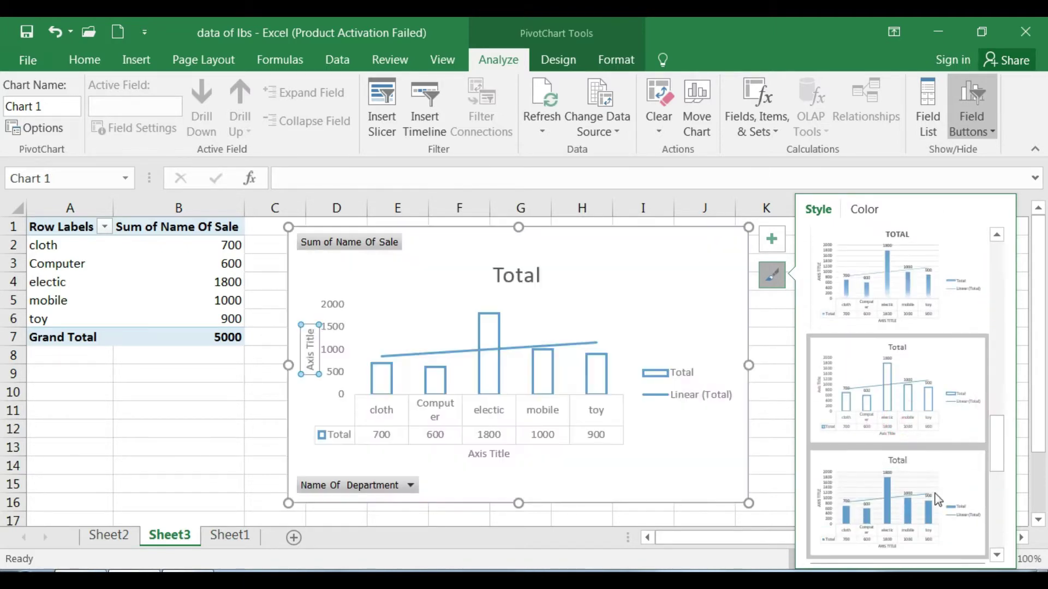
pyautogui.click(934, 491)
pyautogui.click(998, 494)
pyautogui.click(876, 431)
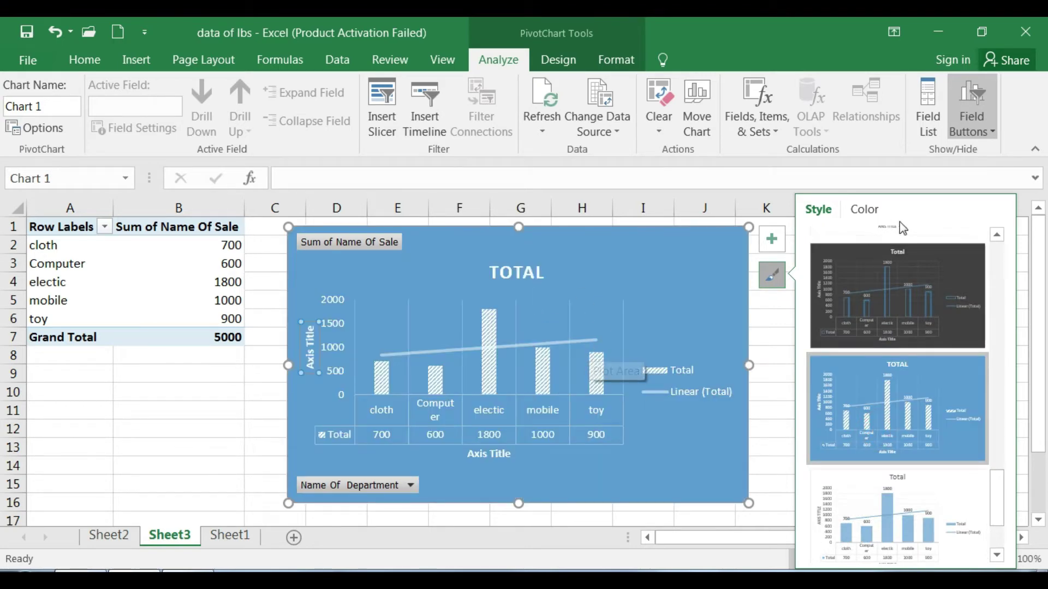
pyautogui.click(784, 343)
# Step: Look over the Chart Design options, then go back to the Sheet1 source data
pyautogui.click(653, 313)
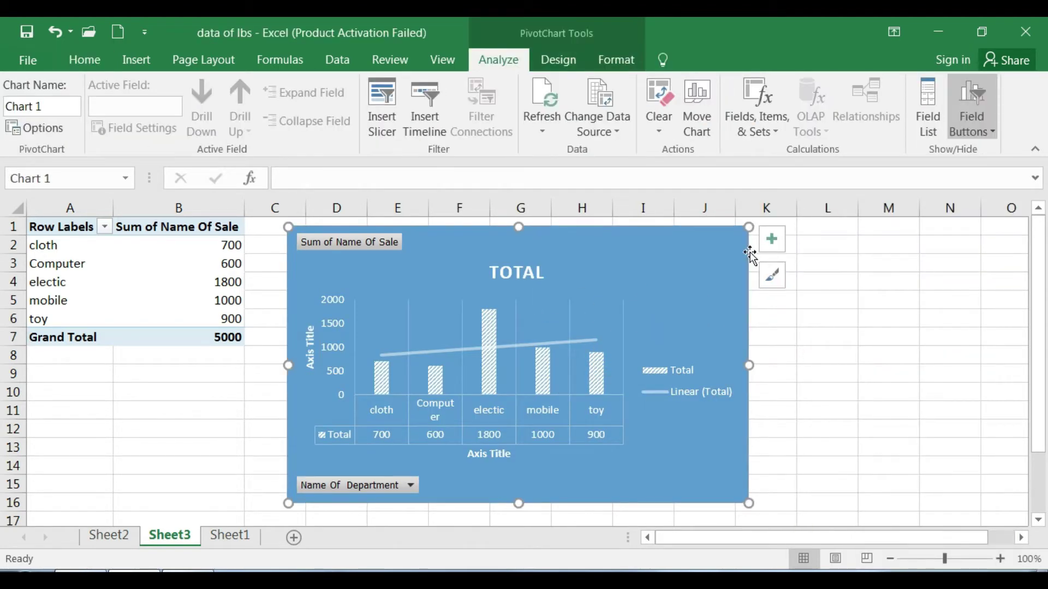
pyautogui.click(558, 60)
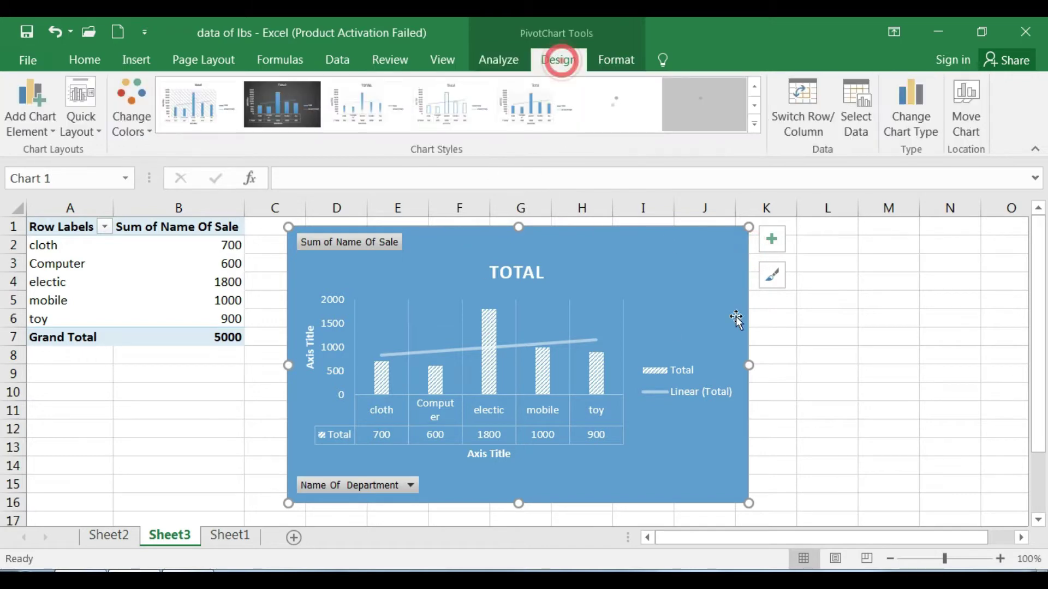
pyautogui.click(188, 281)
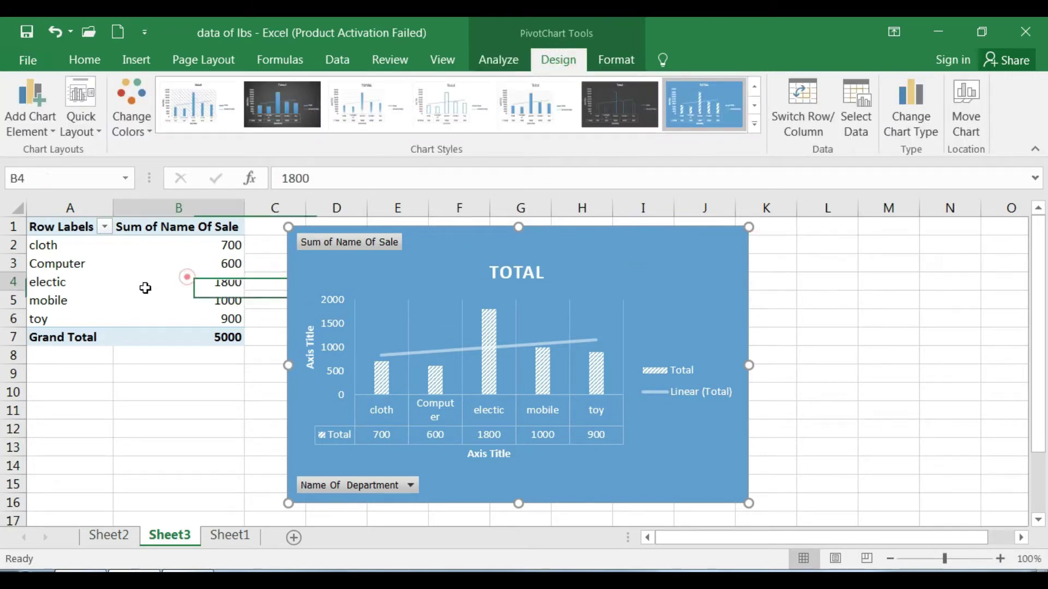
pyautogui.click(729, 315)
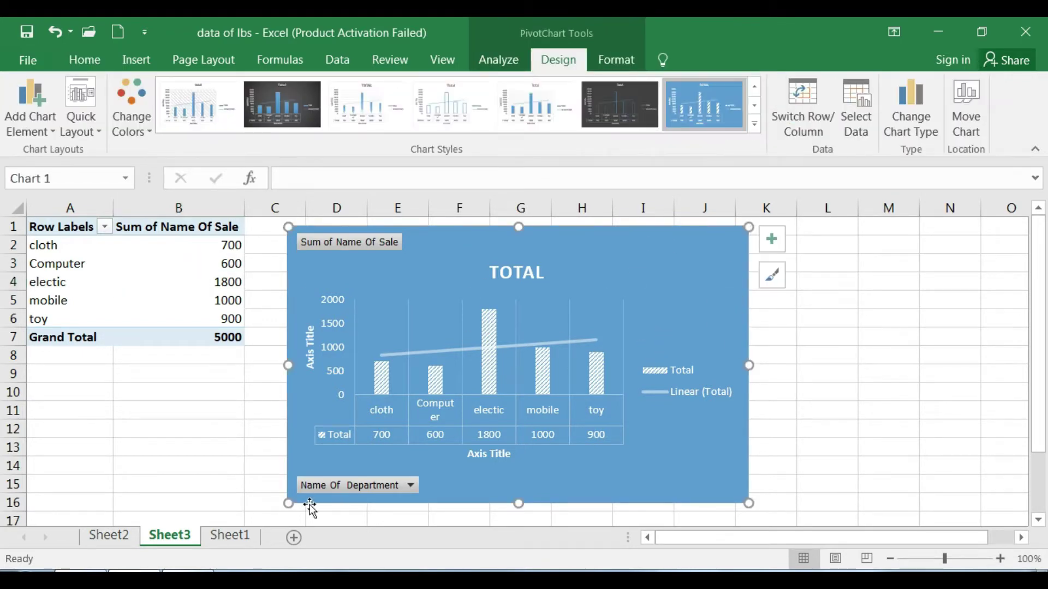
pyautogui.click(241, 540)
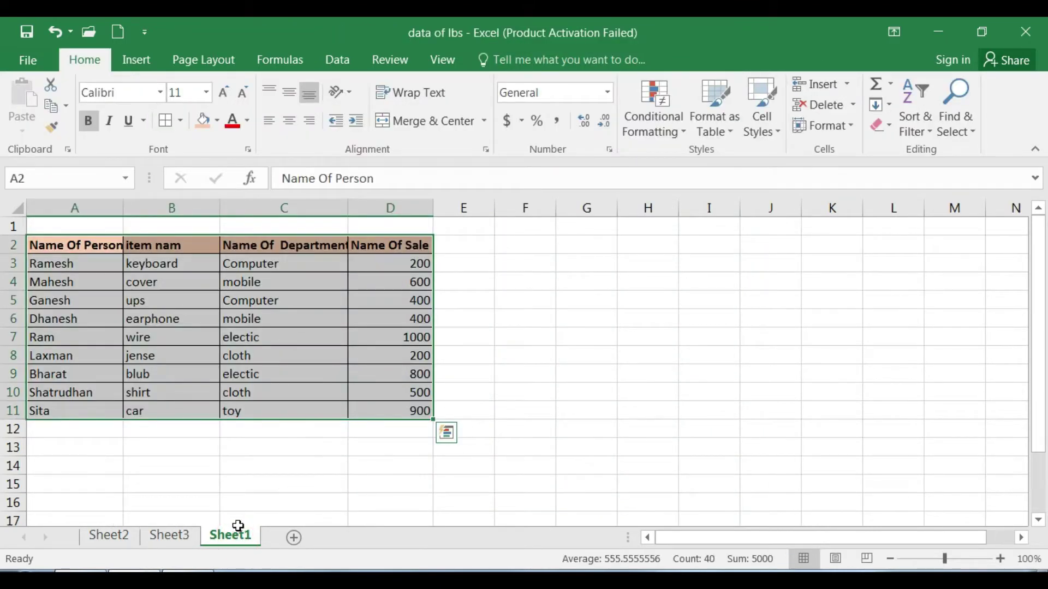
# Step: Select A2:D11 and insert a PivotChart on a new worksheet, creating Sheet4
pyautogui.moveTo(73, 245); pyautogui.dragTo(410, 413)
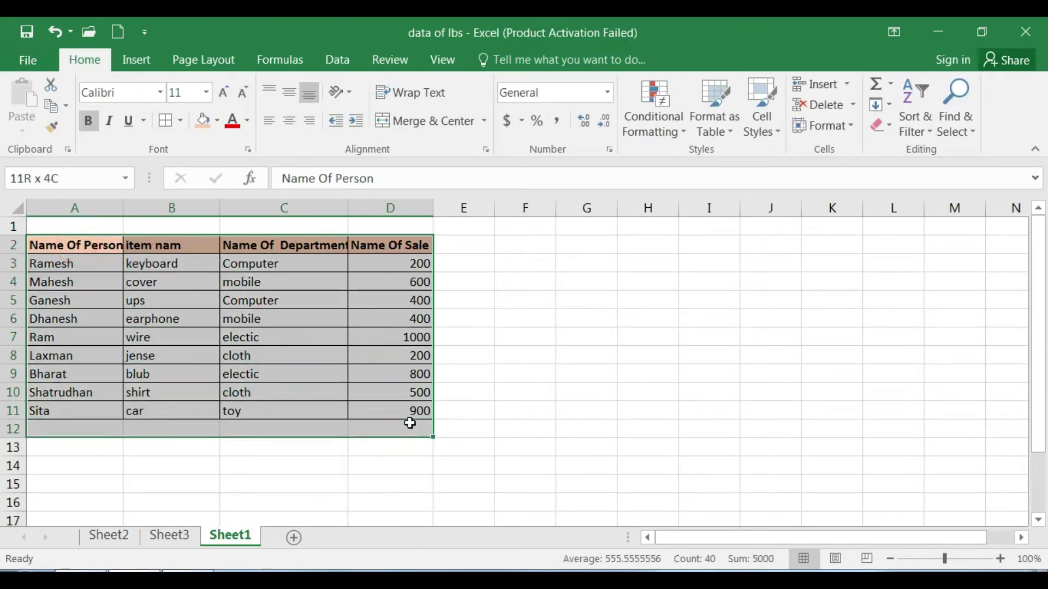
pyautogui.click(136, 60)
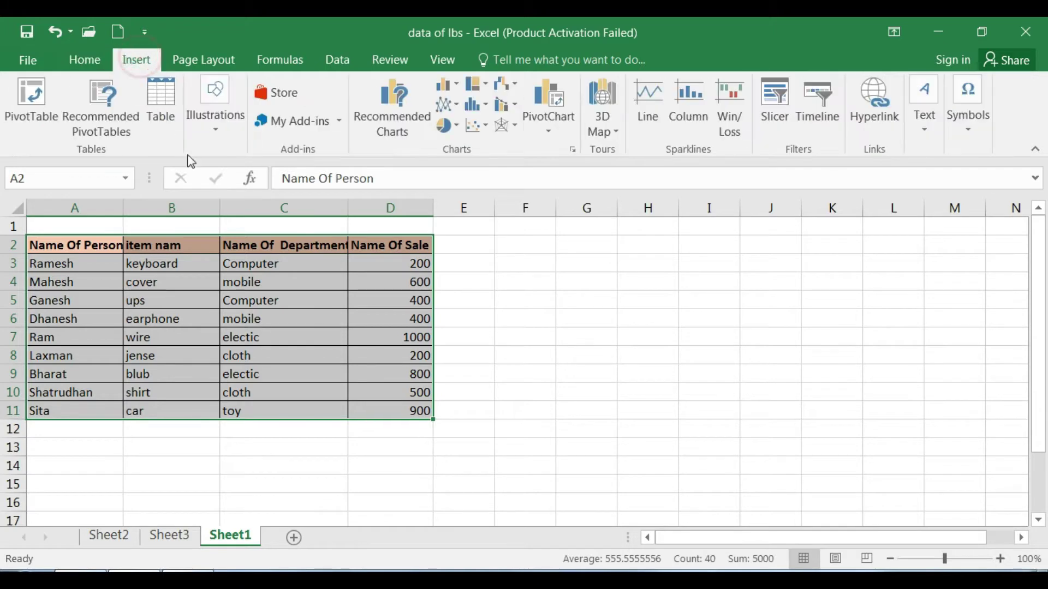
pyautogui.click(554, 121)
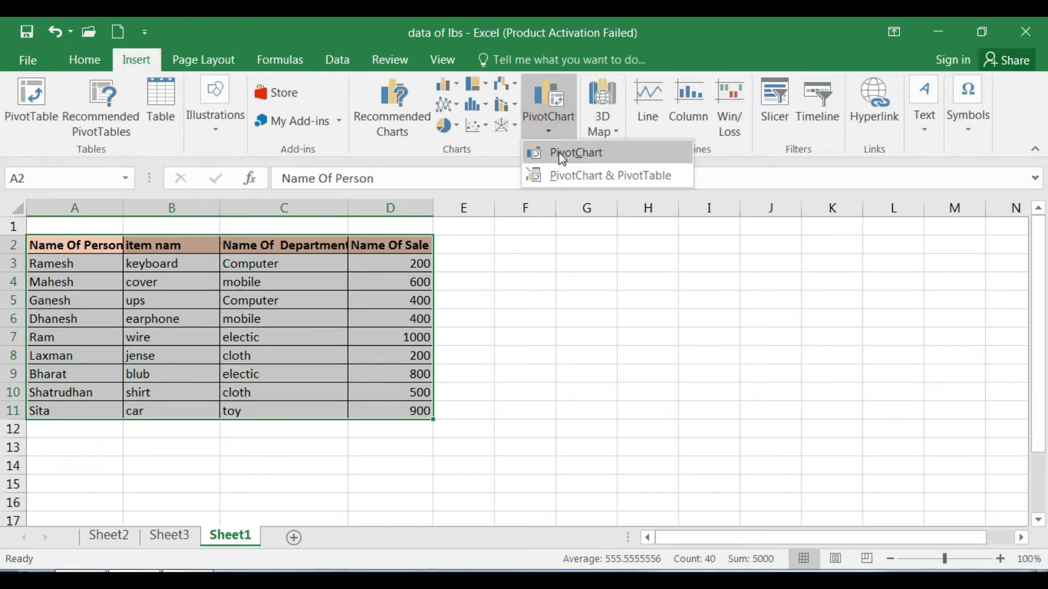
pyautogui.click(591, 155)
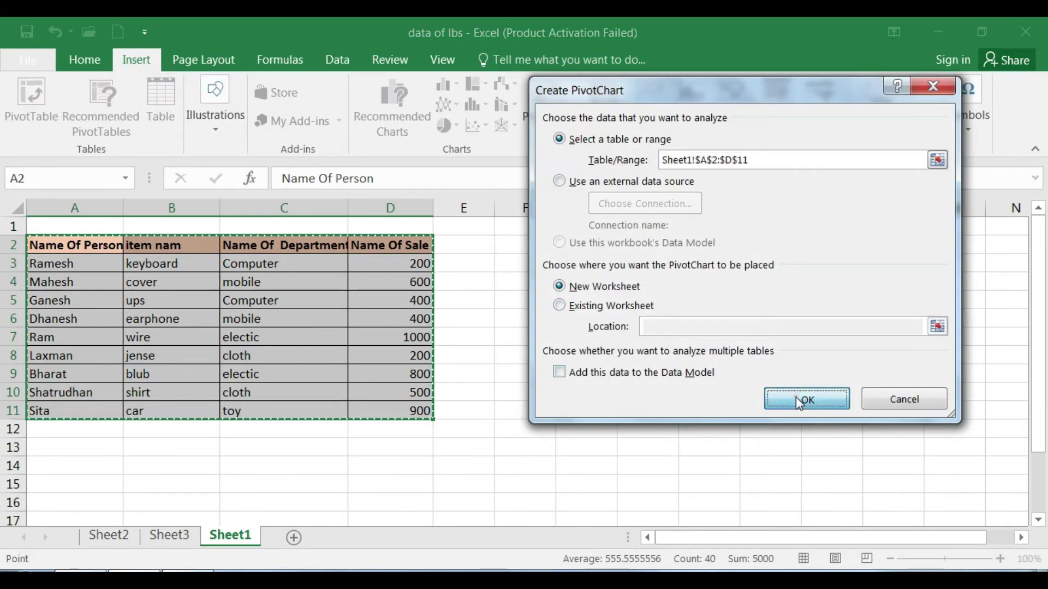
pyautogui.click(797, 397)
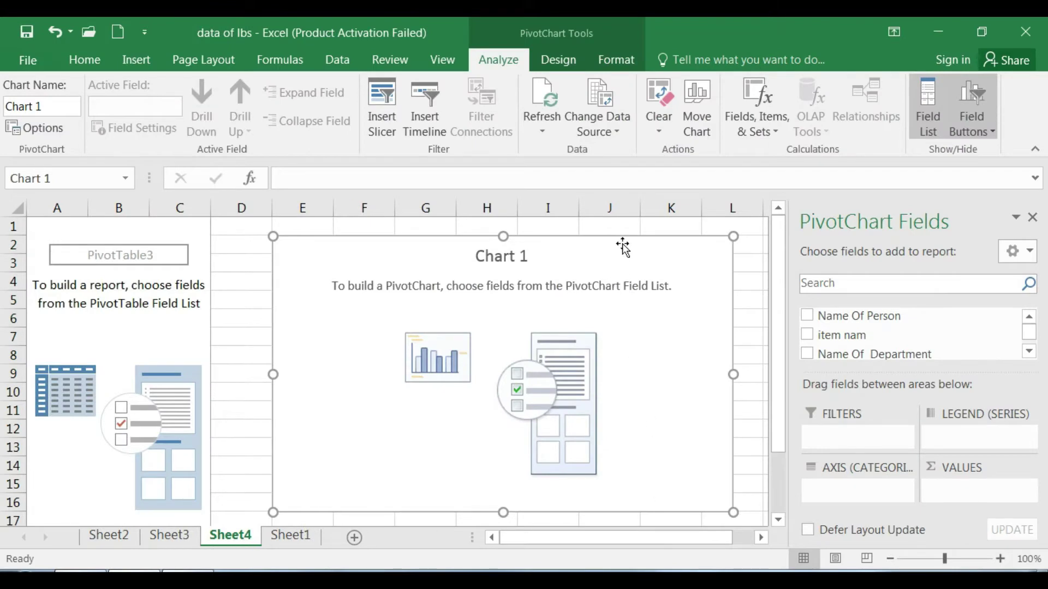
# Step: Put item nam on the new PivotChart's category axis
pyautogui.moveTo(580, 234); pyautogui.dragTo(498, 224)
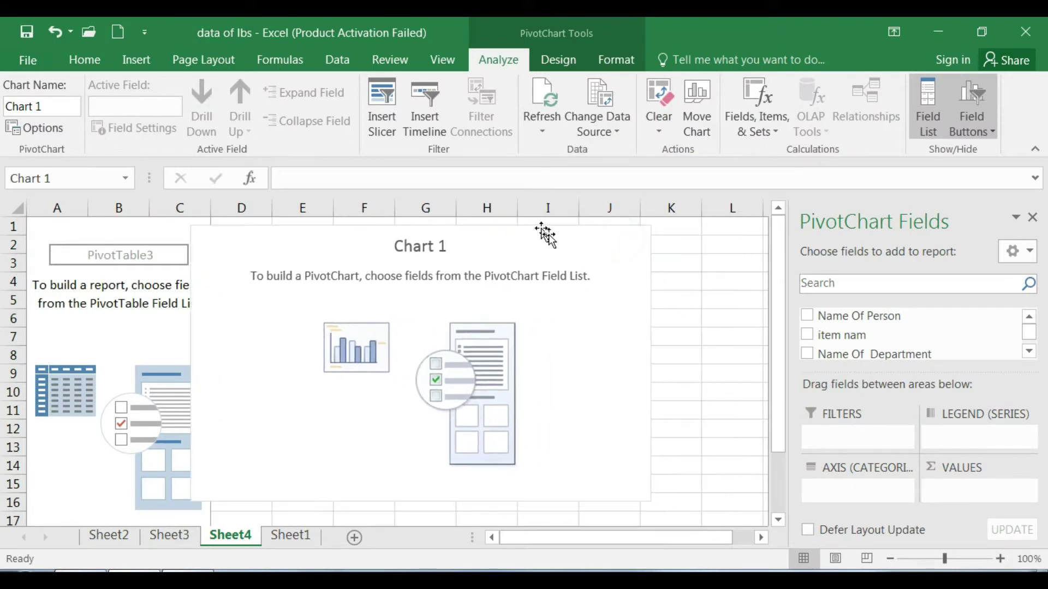
pyautogui.click(1025, 352)
pyautogui.click(1026, 352)
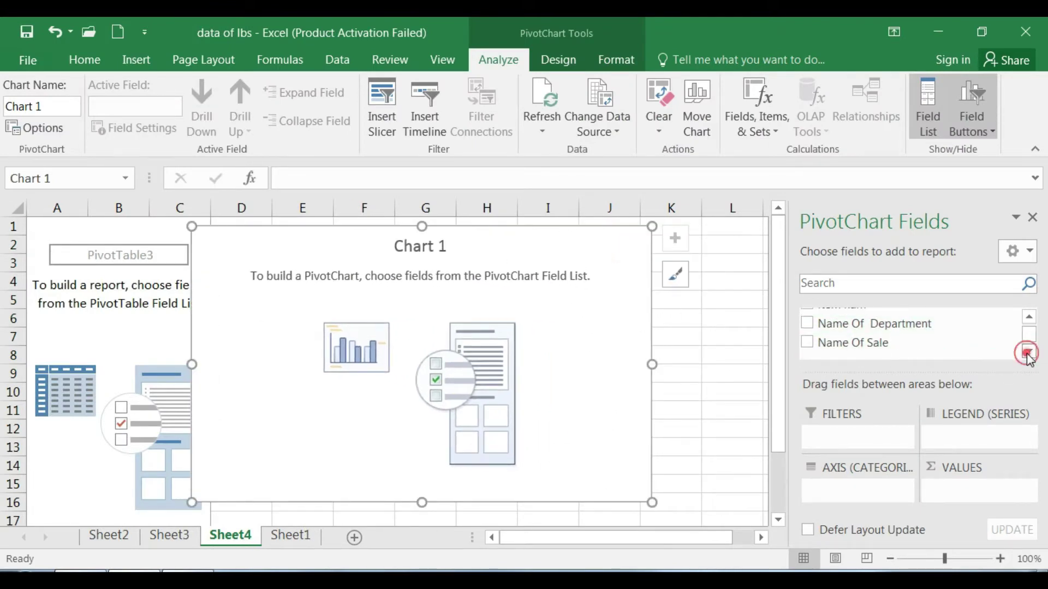
pyautogui.click(1026, 352)
pyautogui.click(1028, 317)
pyautogui.click(1028, 316)
pyautogui.click(1028, 316)
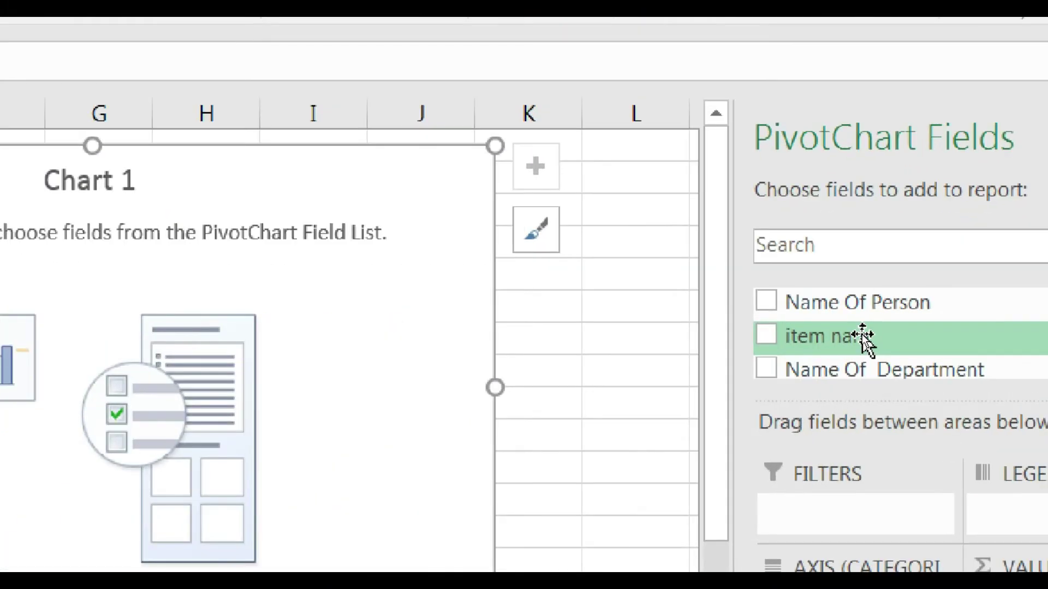
pyautogui.moveTo(861, 335); pyautogui.dragTo(854, 452)
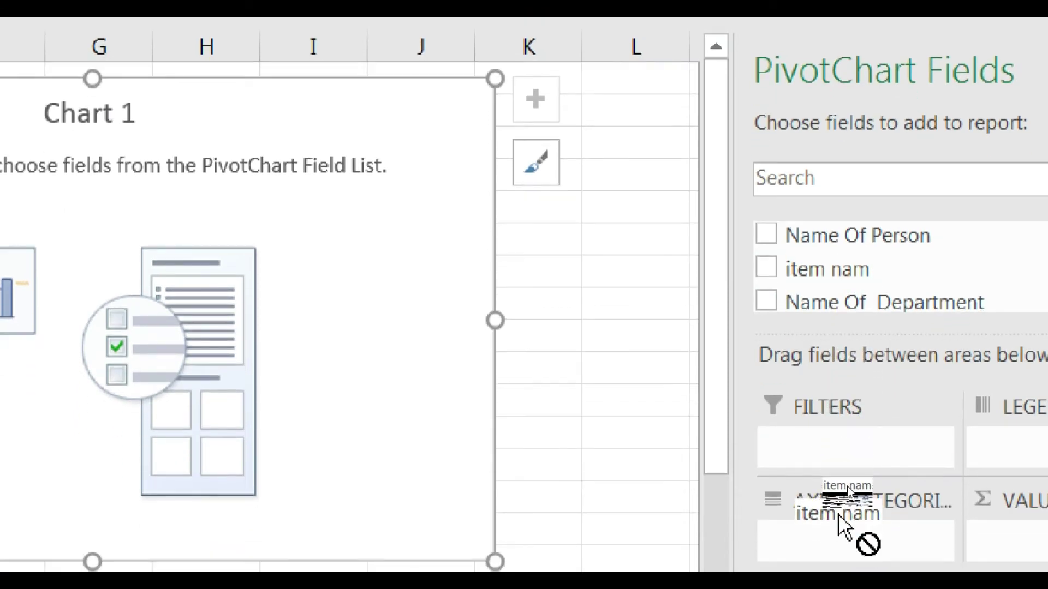
pyautogui.moveTo(850, 525); pyautogui.dragTo(847, 533)
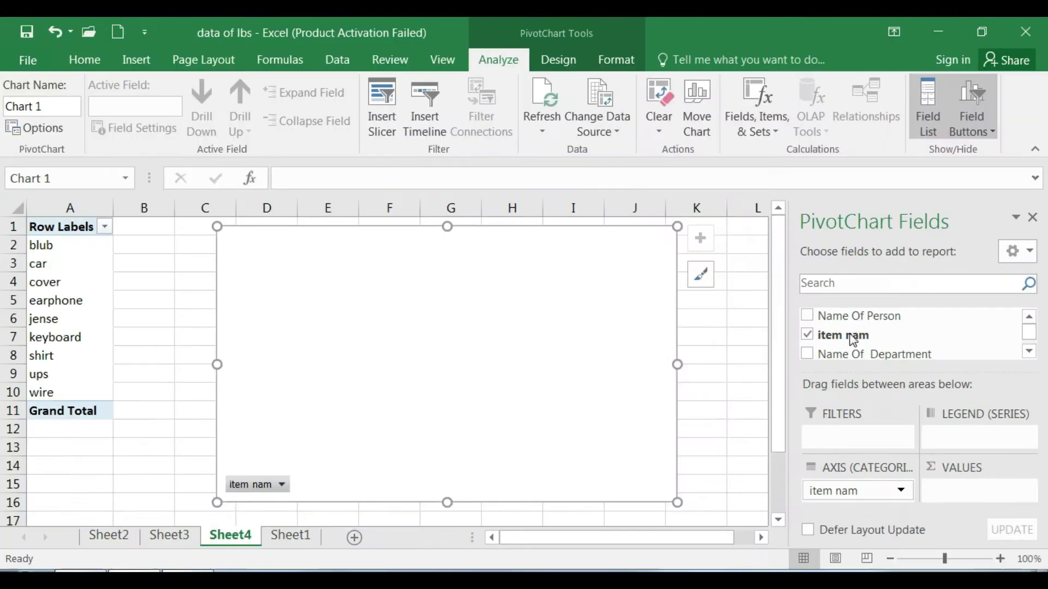
# Step: Sum Name Of Sale as the values, from blub 800 to wire 1000, Grand Total 5000
pyautogui.click(700, 275)
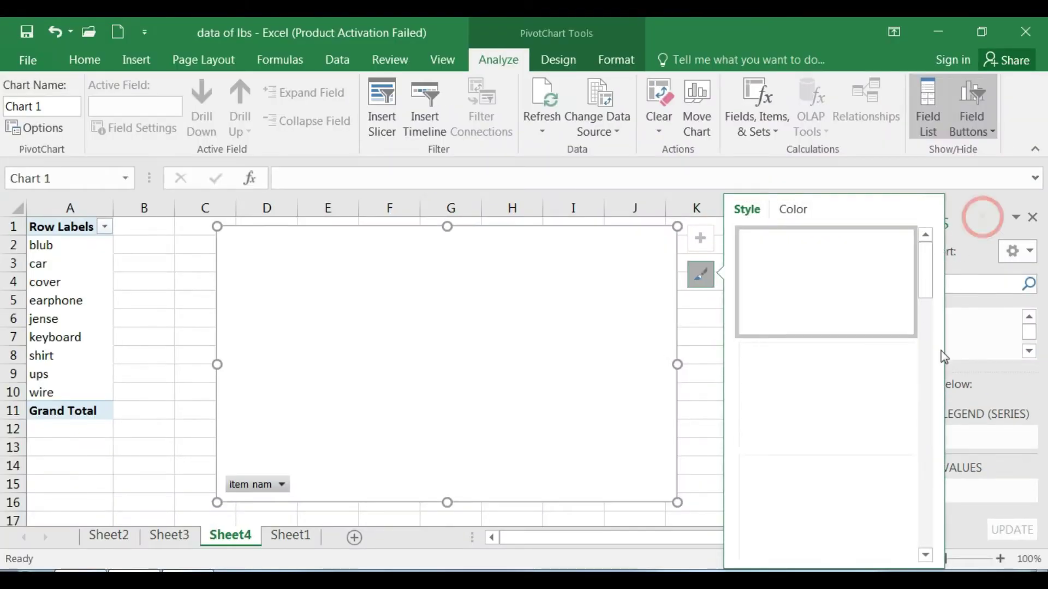
pyautogui.click(732, 207)
pyautogui.click(704, 388)
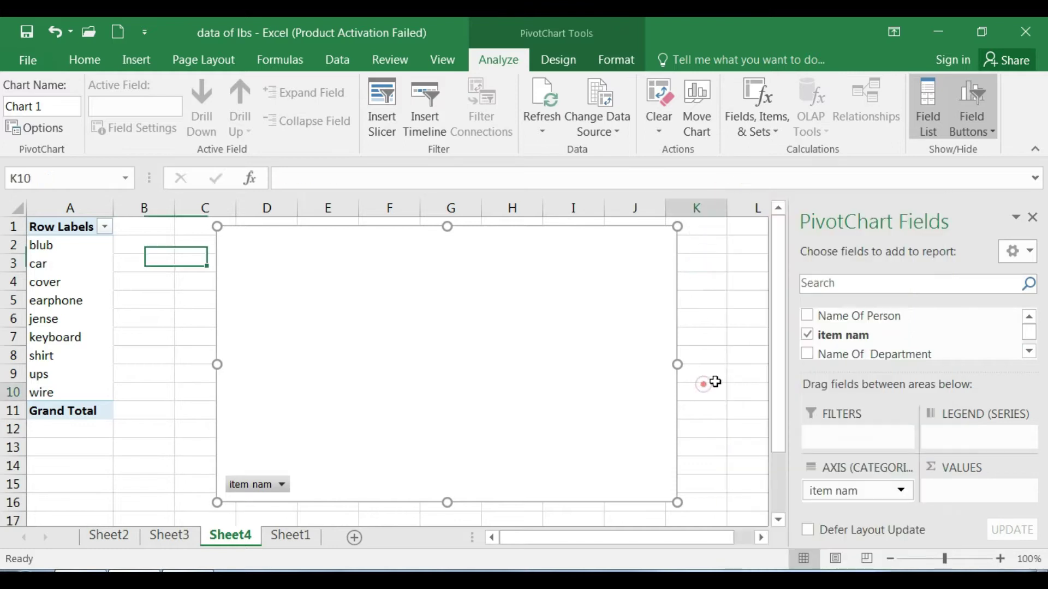
pyautogui.click(527, 298)
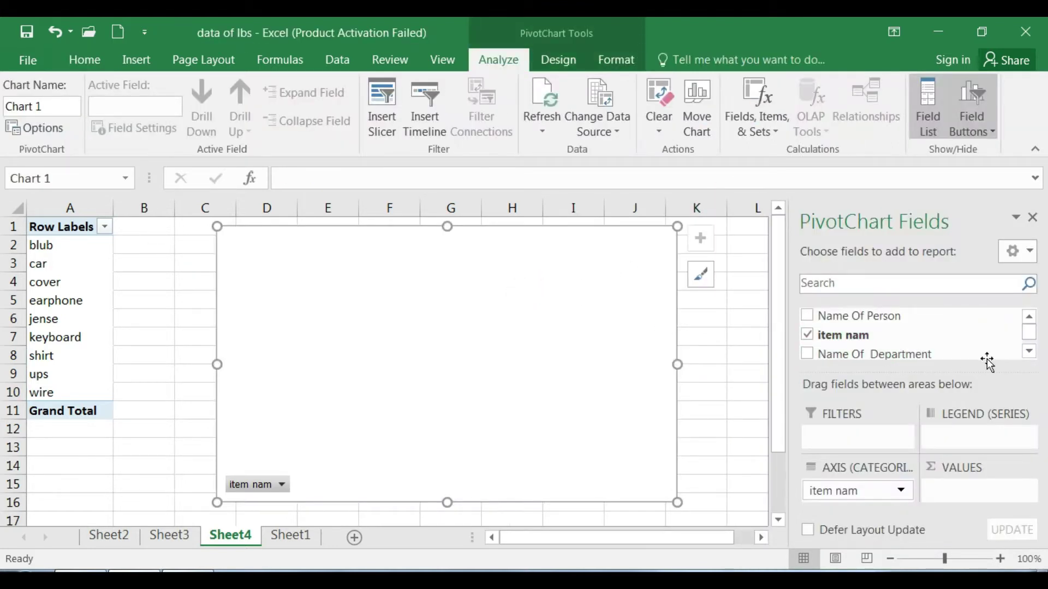
pyautogui.click(1029, 352)
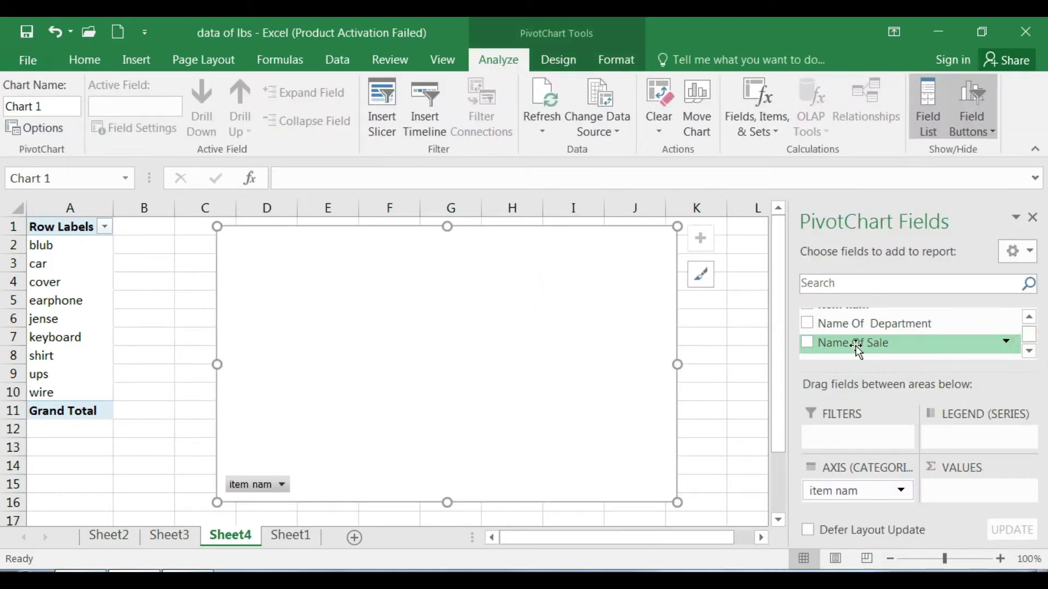
pyautogui.moveTo(855, 344); pyautogui.dragTo(967, 488)
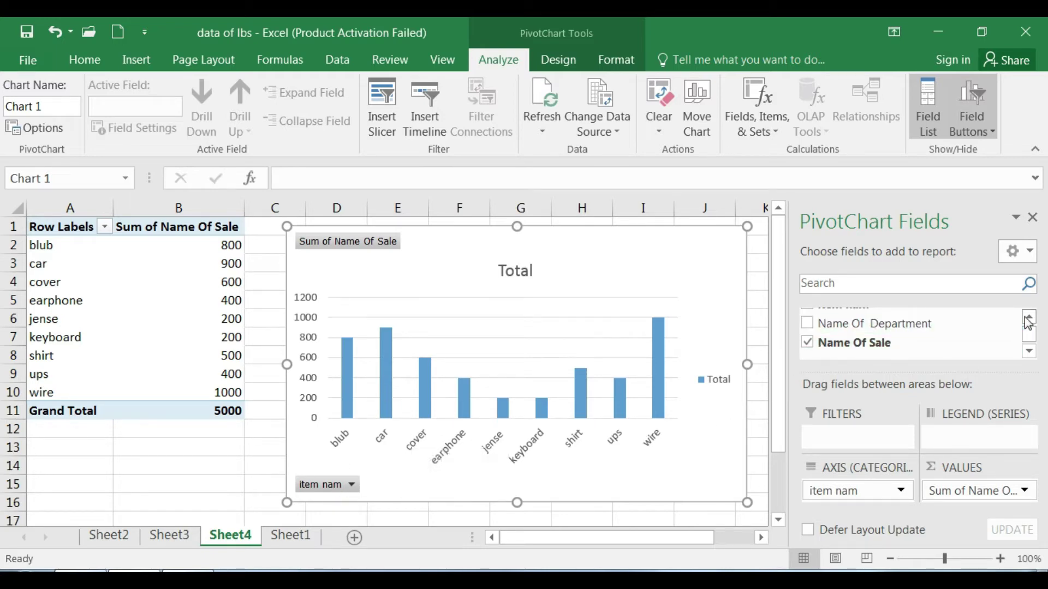
pyautogui.moveTo(874, 323)
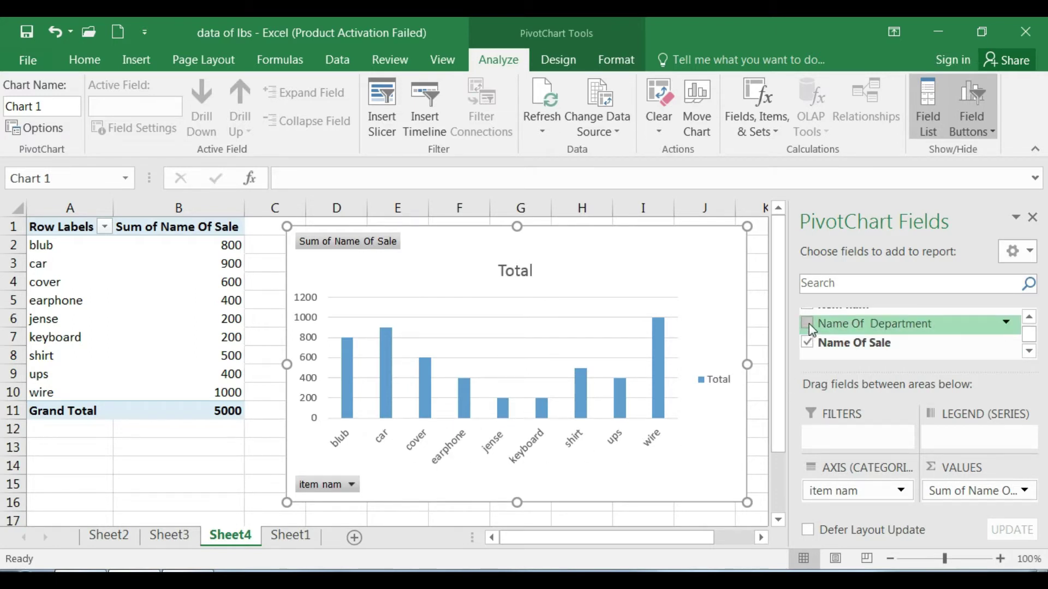
# Step: Add Name Of Department to the PivotChart's axis fields
pyautogui.moveTo(834, 324)
pyautogui.mouseDown()
pyautogui.moveTo(838, 425)
pyautogui.moveTo(816, 498)
pyautogui.mouseUp()
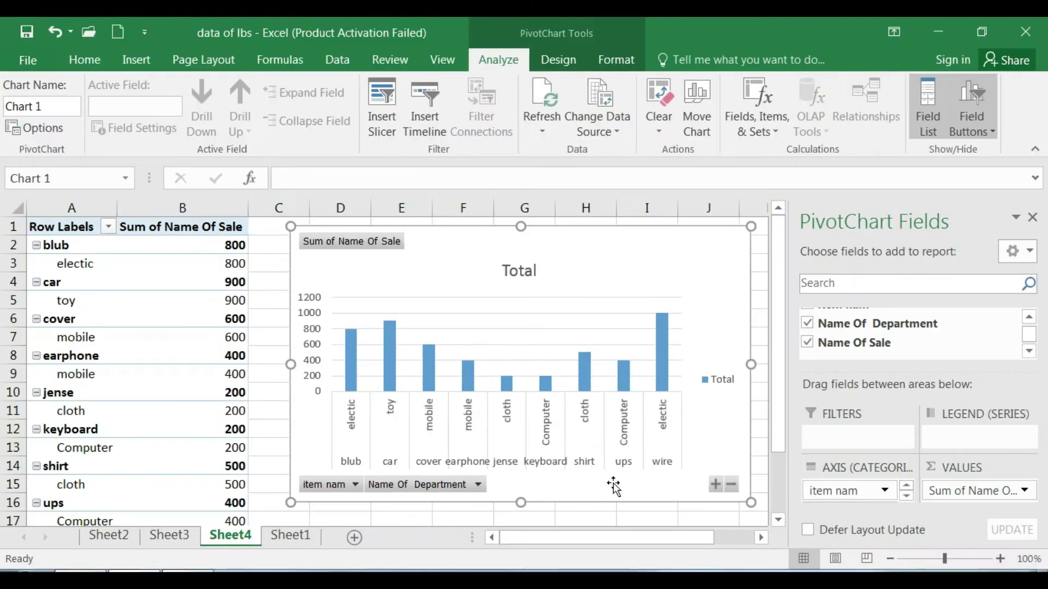
pyautogui.click(764, 270)
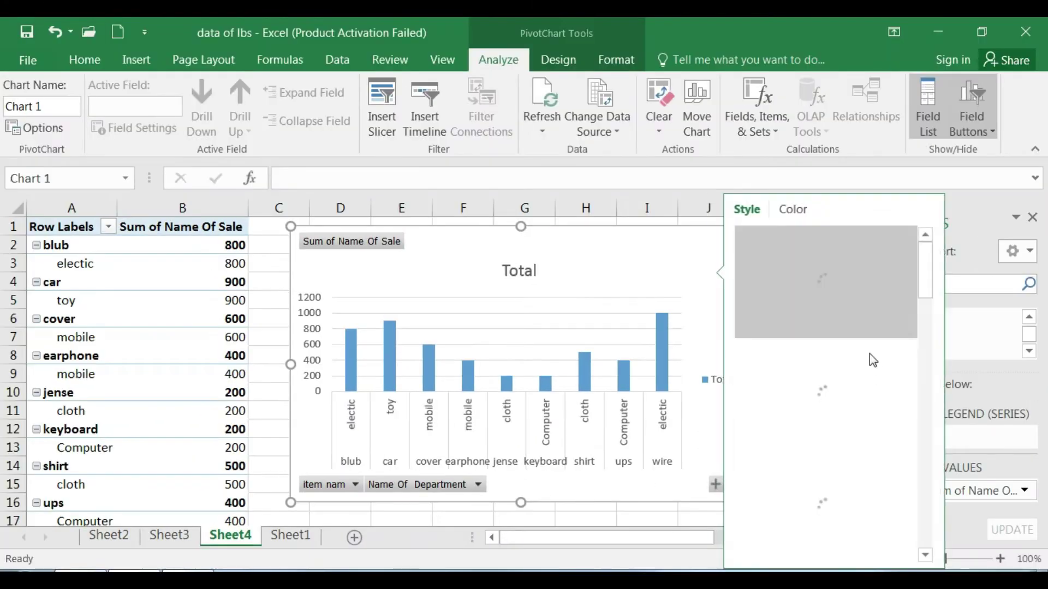
pyautogui.click(1004, 342)
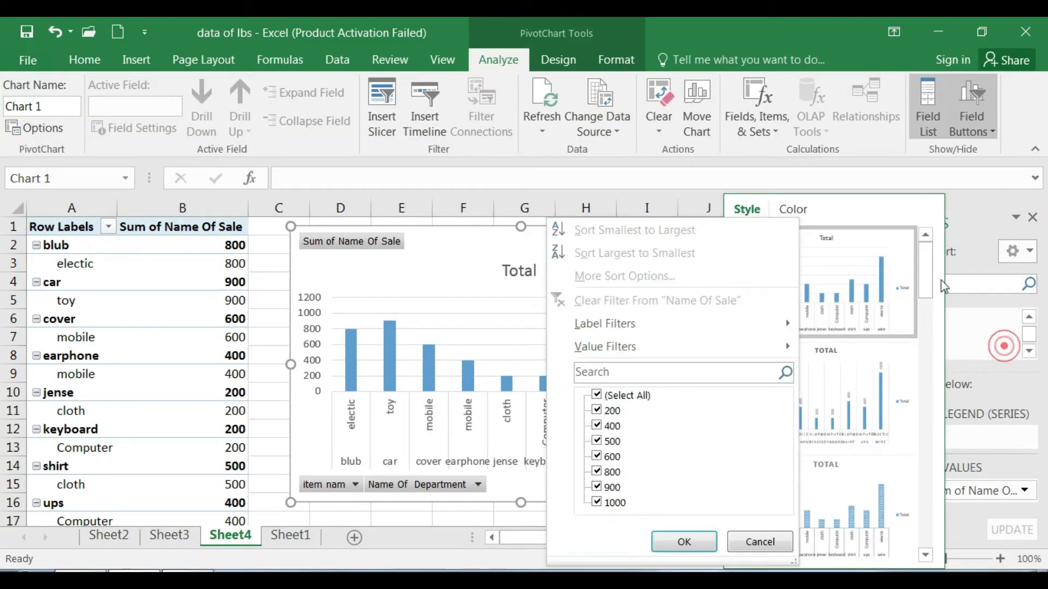
pyautogui.click(1004, 342)
pyautogui.click(677, 287)
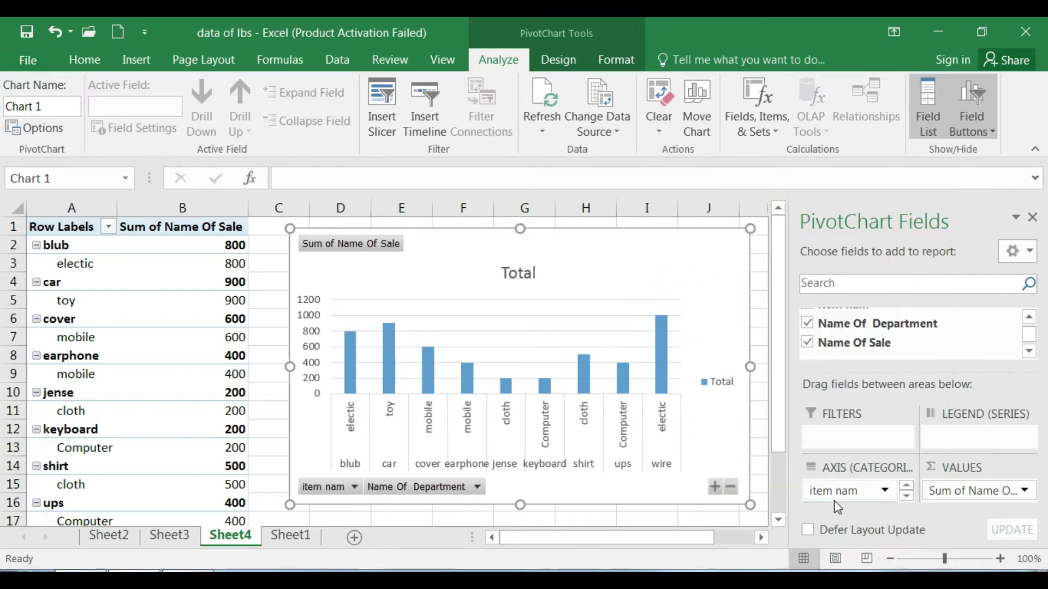
pyautogui.scroll(-1, 895, 493)
# Step: Remove Name Of Department and item nam from the chart's axis
pyautogui.click(884, 494)
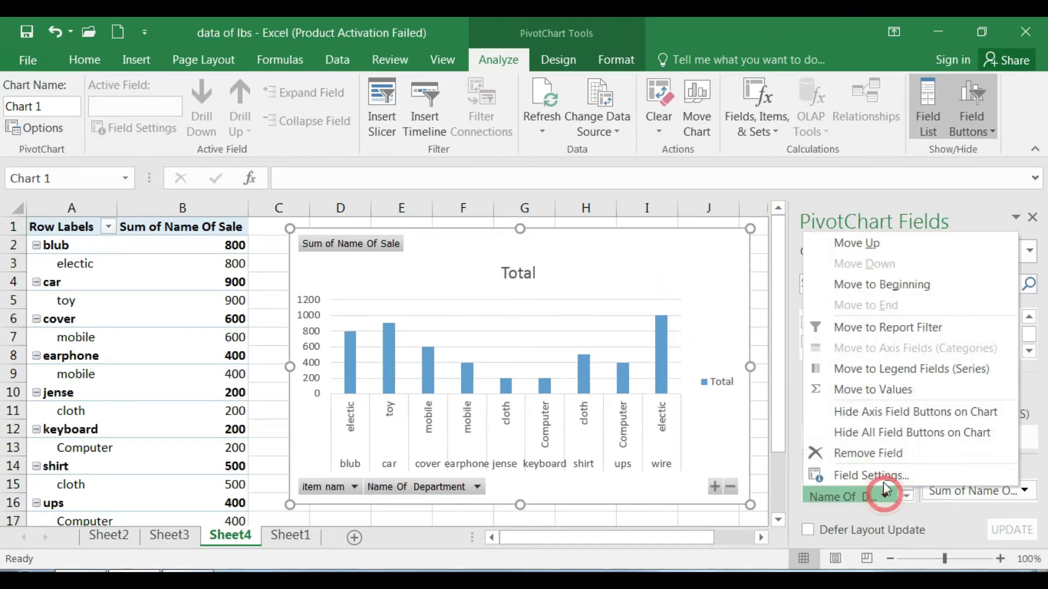
pyautogui.click(867, 453)
pyautogui.click(906, 492)
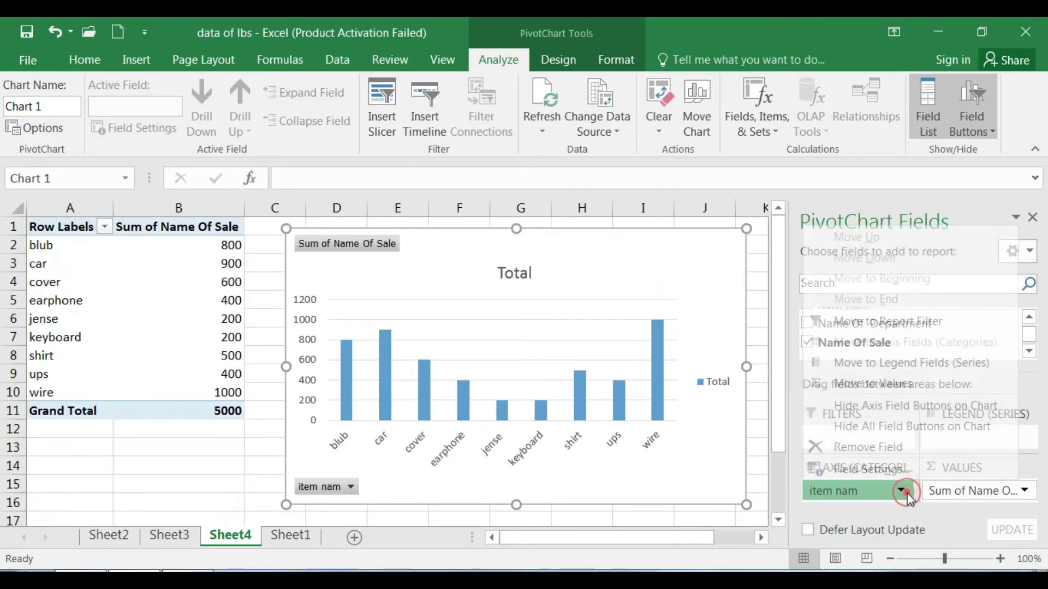
pyautogui.click(859, 451)
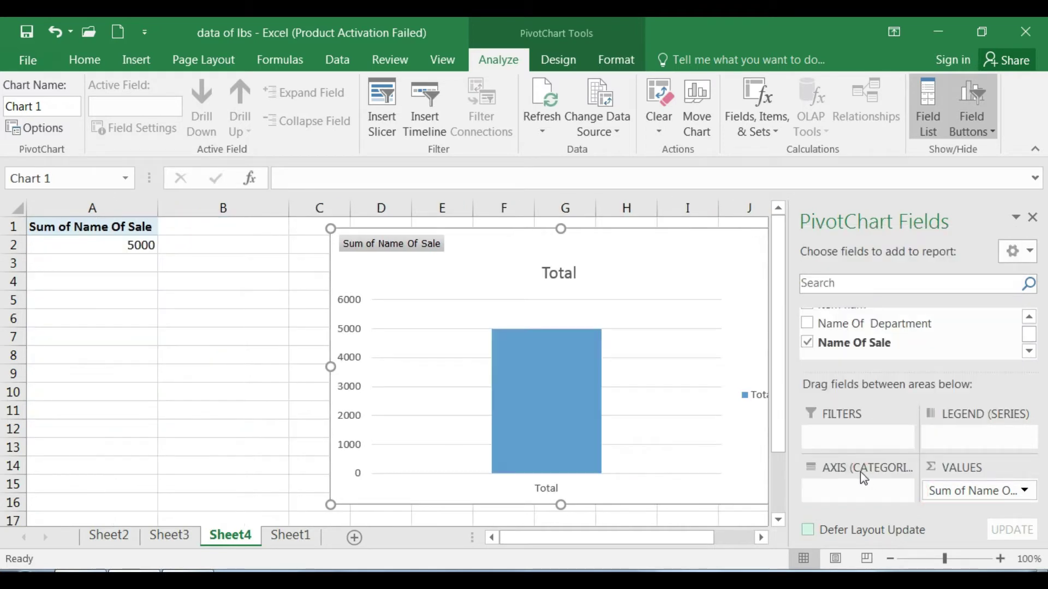
pyautogui.click(1028, 316)
pyautogui.click(1028, 317)
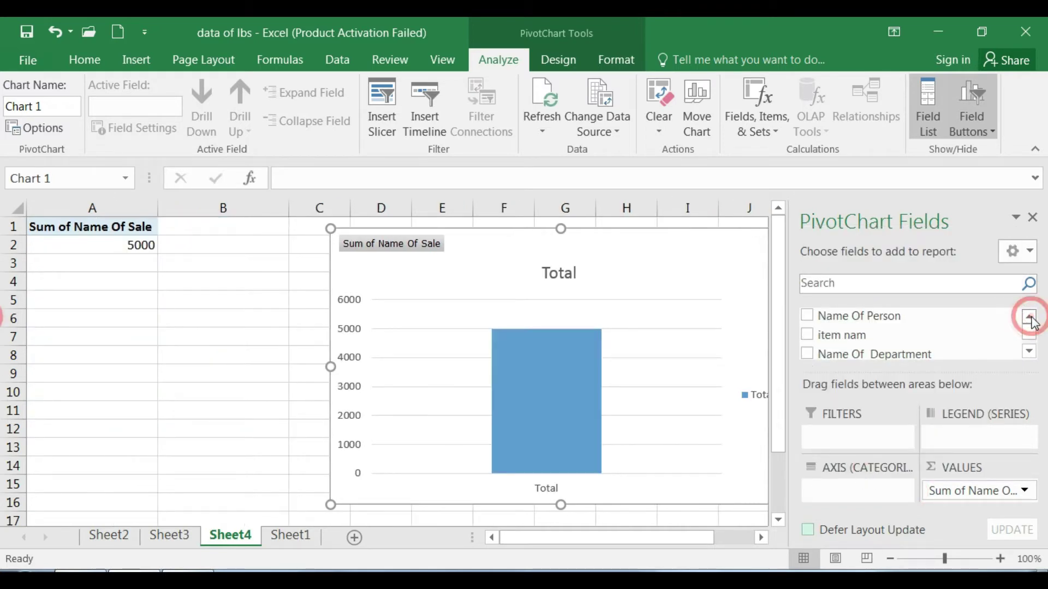
# Step: Chart sales by Name Of Department with item nam nested under each department
pyautogui.click(805, 354)
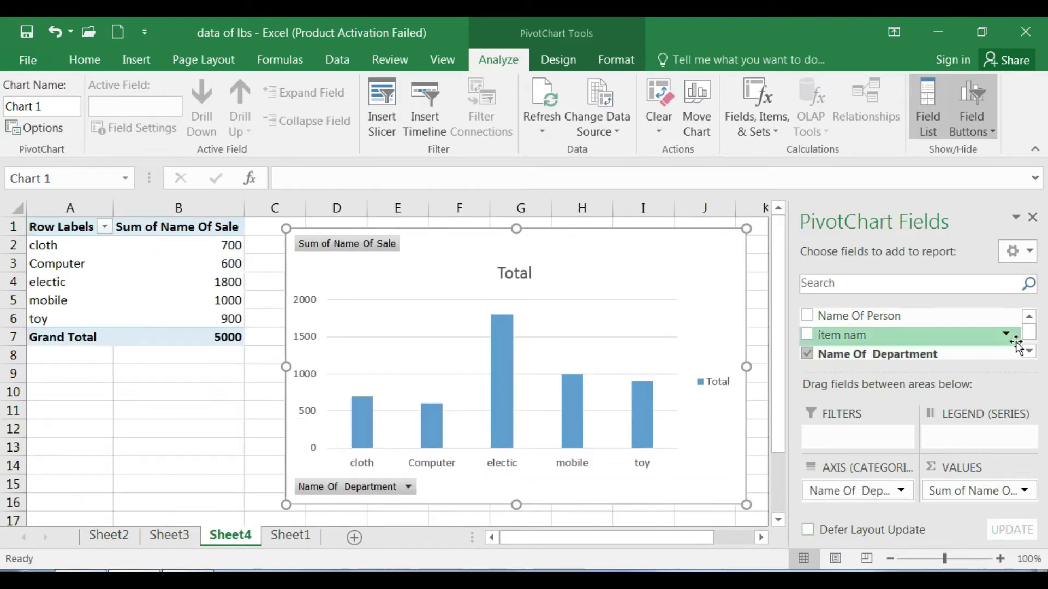
pyautogui.click(1029, 349)
pyautogui.click(1030, 349)
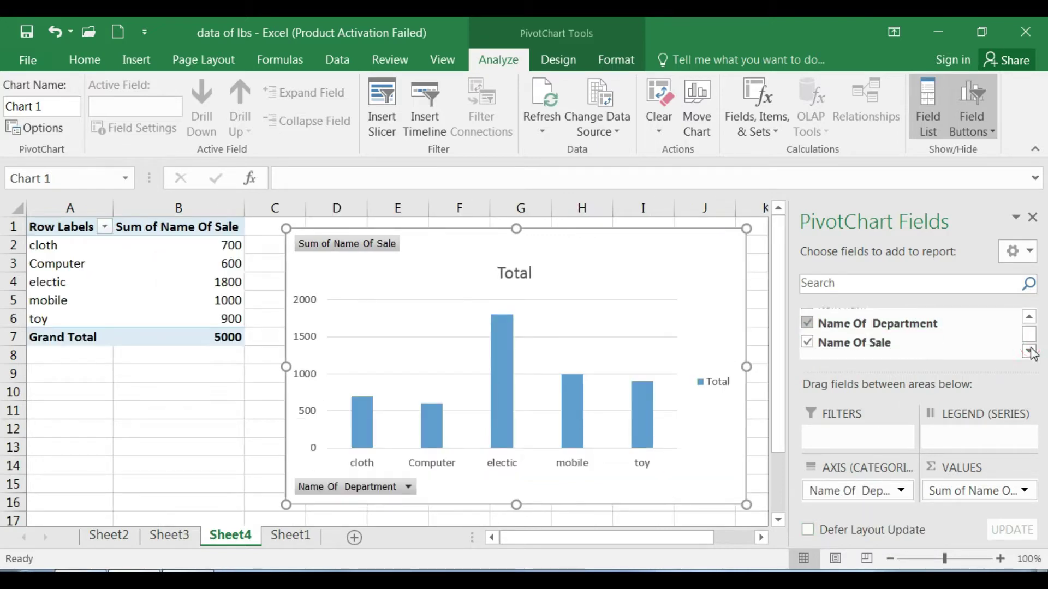
pyautogui.click(1029, 316)
pyautogui.click(1029, 317)
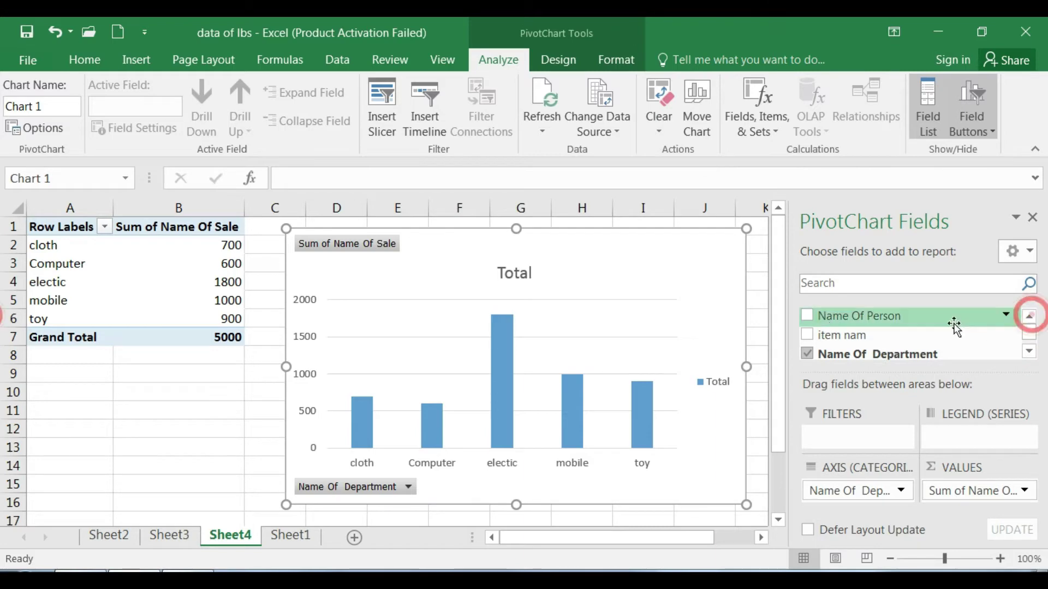
pyautogui.click(813, 336)
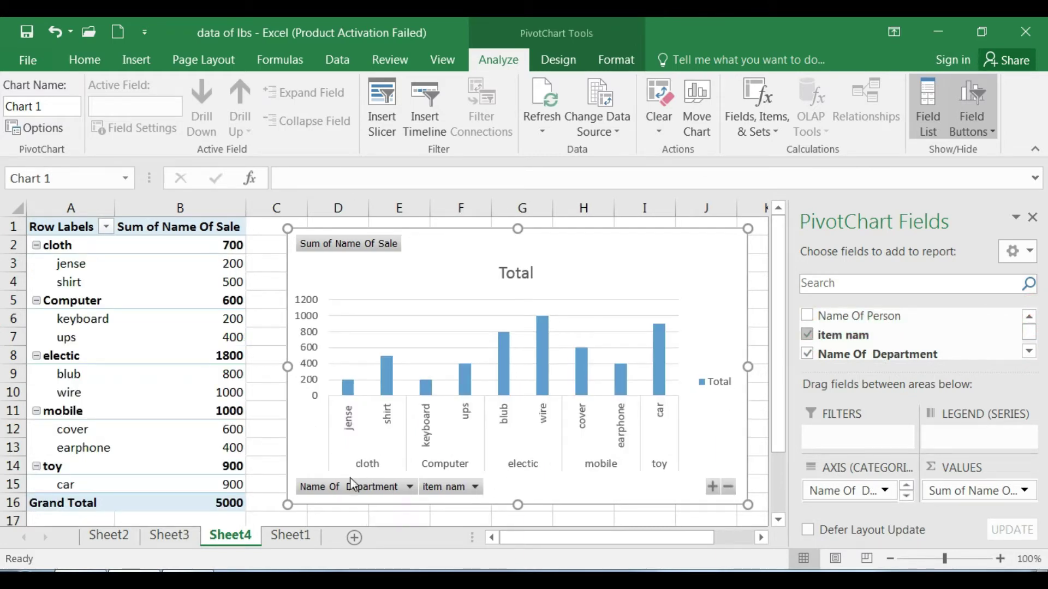
# Step: Hide the PivotChart Fields list and style options, leaving the chart selected
pyautogui.click(1032, 219)
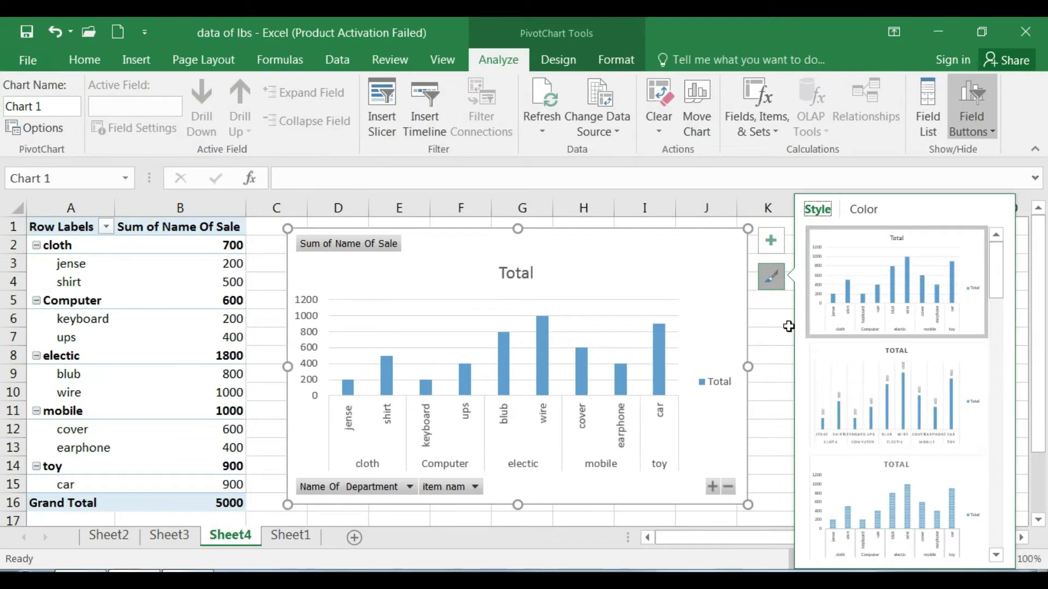
pyautogui.click(783, 320)
pyautogui.click(695, 230)
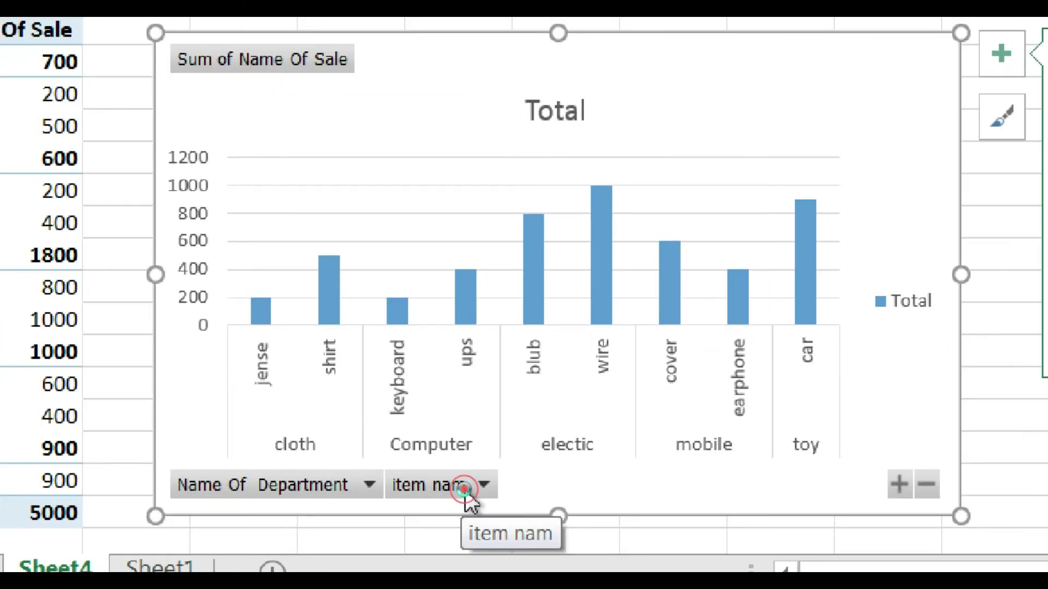
# Step: Filter item nam to exclude jense and then ups, bringing Grand Total to 4400
pyautogui.click(472, 489)
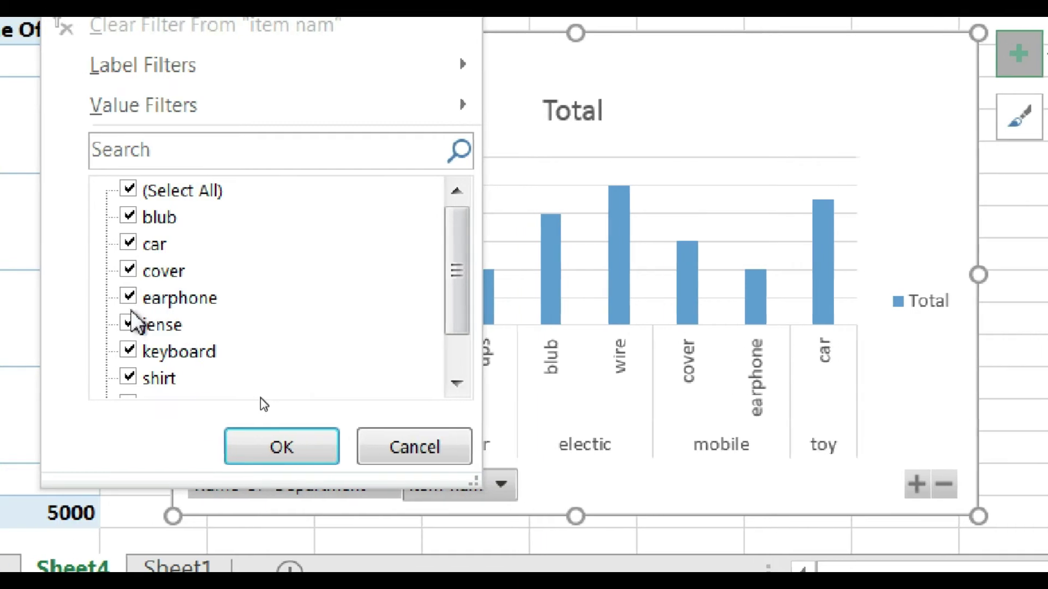
pyautogui.click(135, 325)
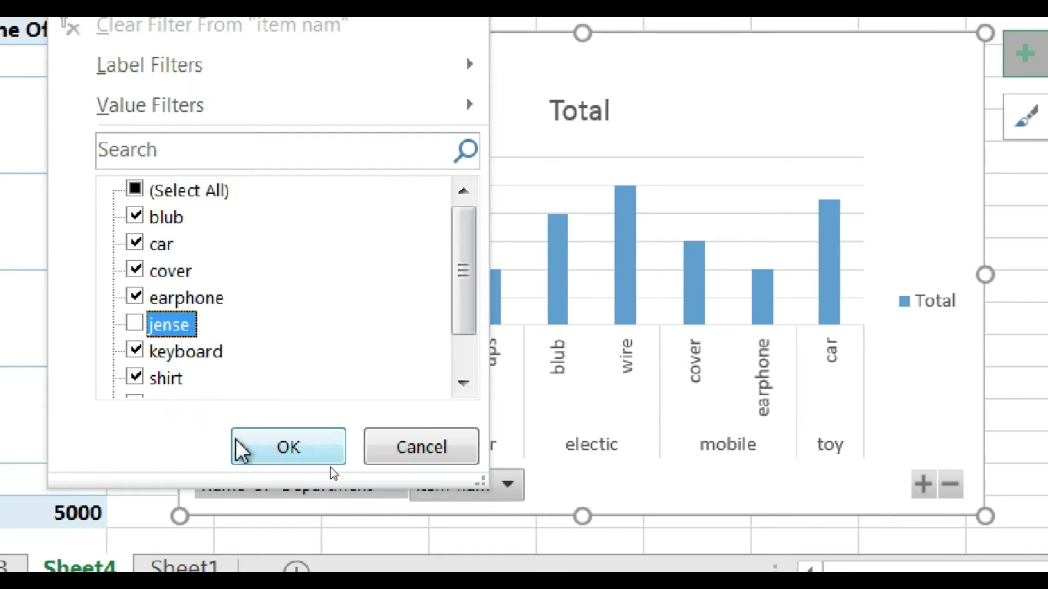
pyautogui.click(272, 457)
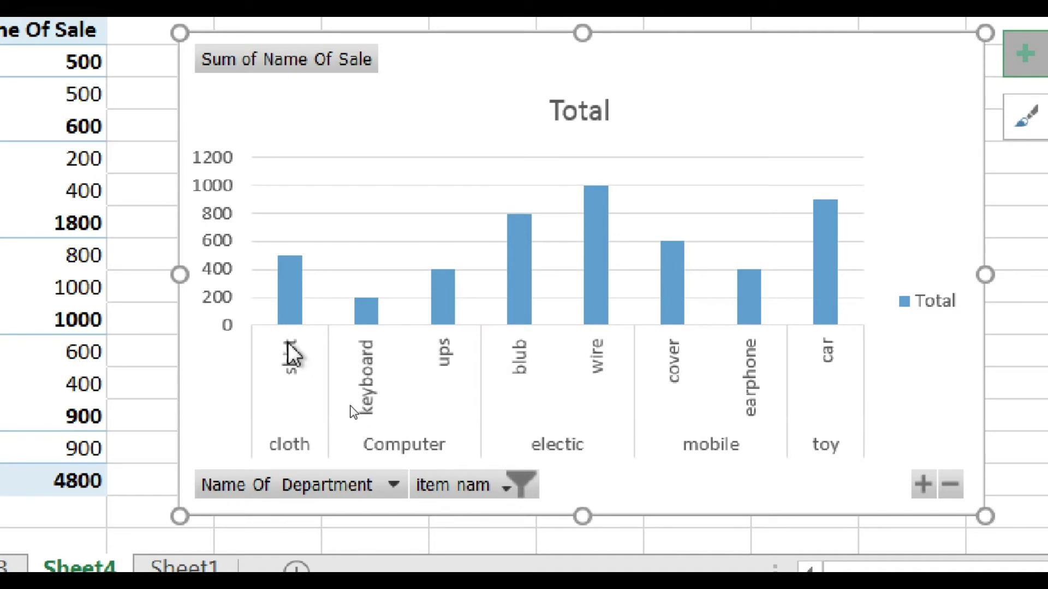
pyautogui.click(503, 491)
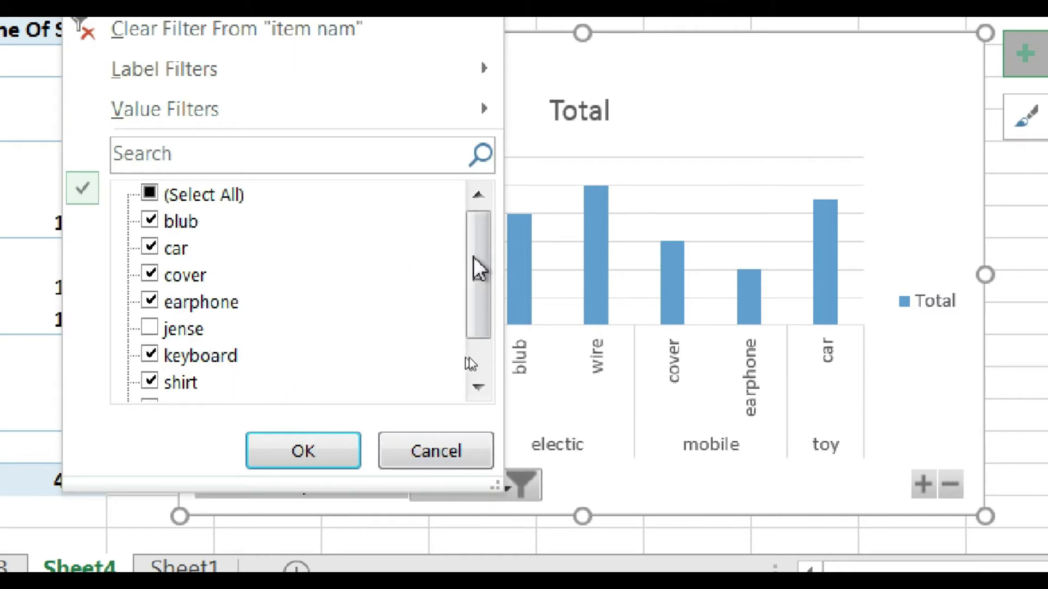
pyautogui.moveTo(479, 276); pyautogui.dragTo(480, 309)
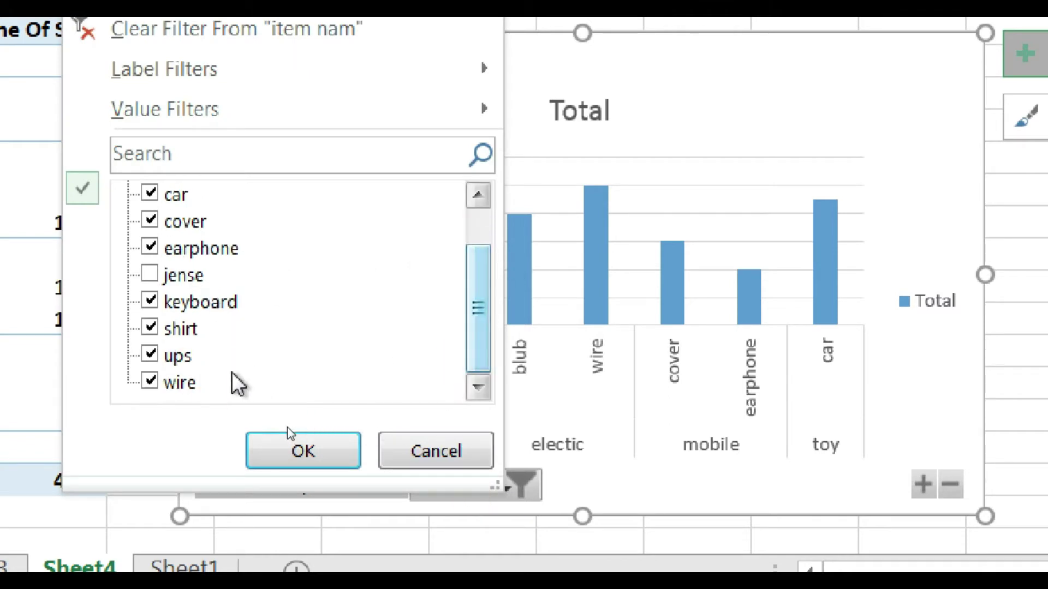
pyautogui.click(149, 355)
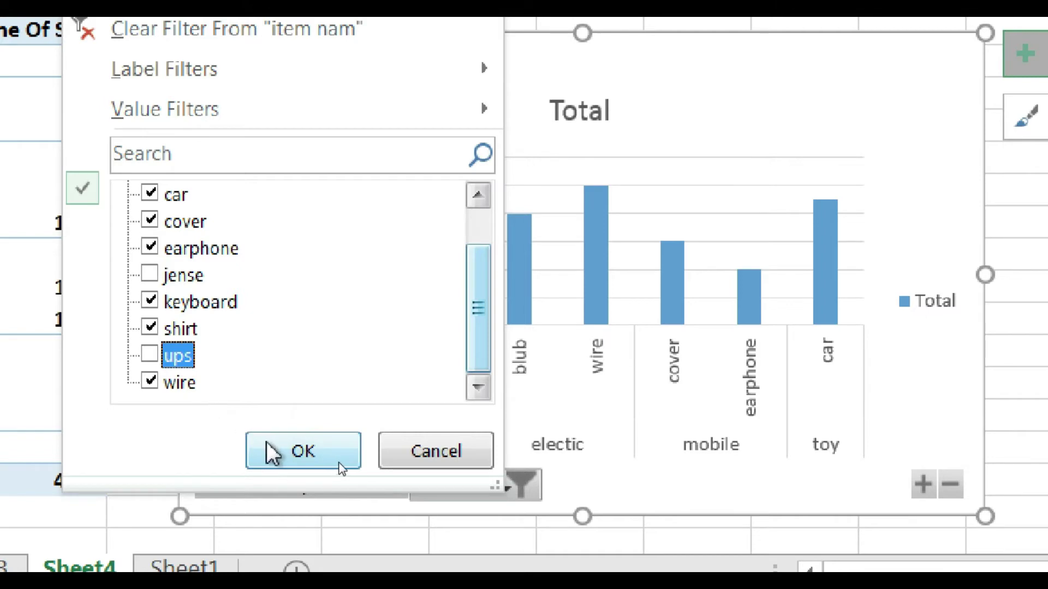
pyautogui.click(281, 457)
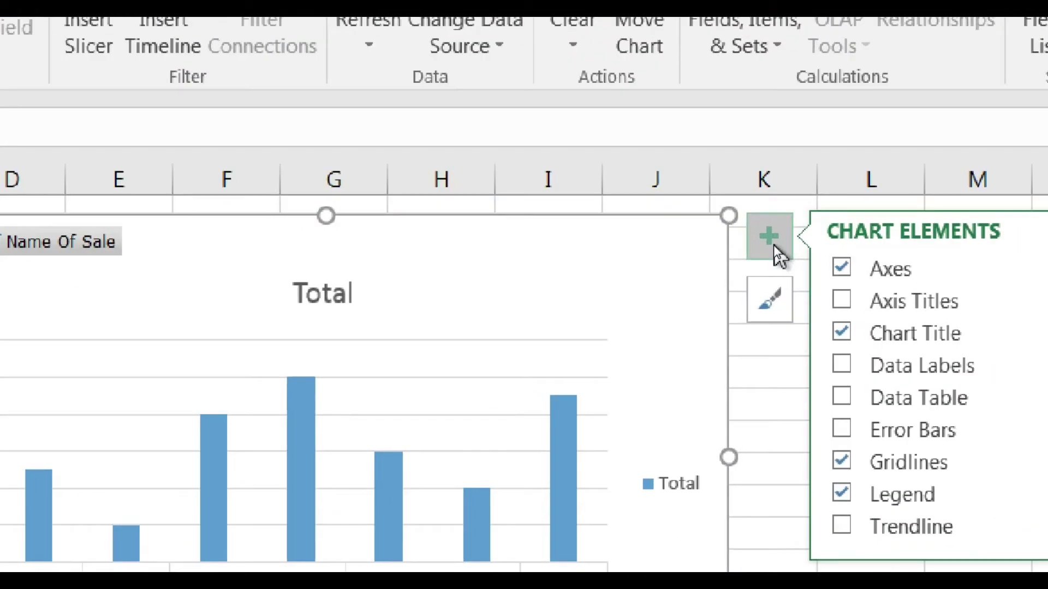
pyautogui.click(775, 248)
# Step: Add and then remove a data table and data labels on the chart
pyautogui.click(774, 248)
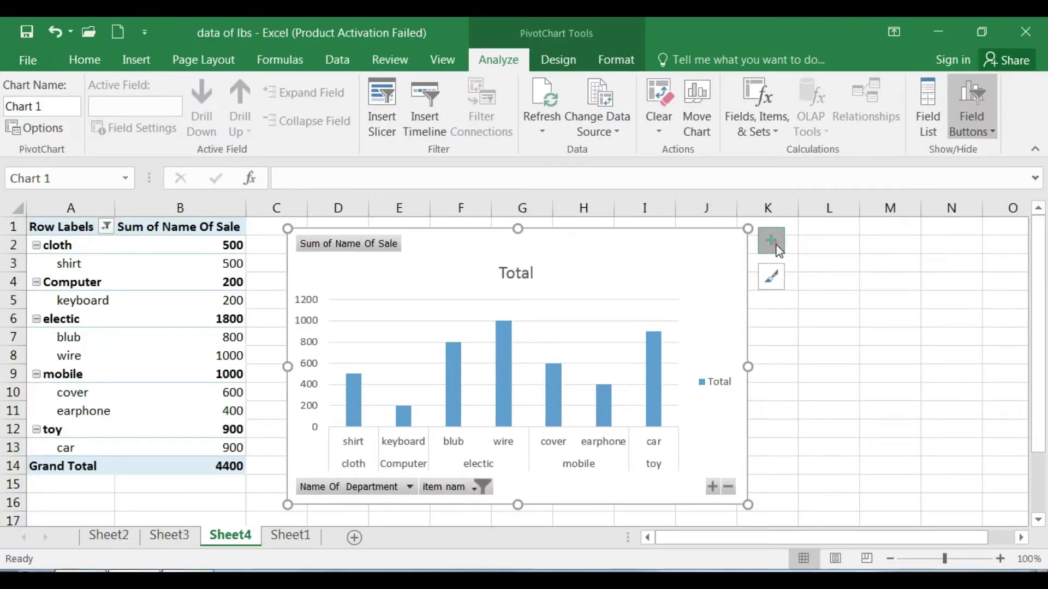
pyautogui.click(813, 333)
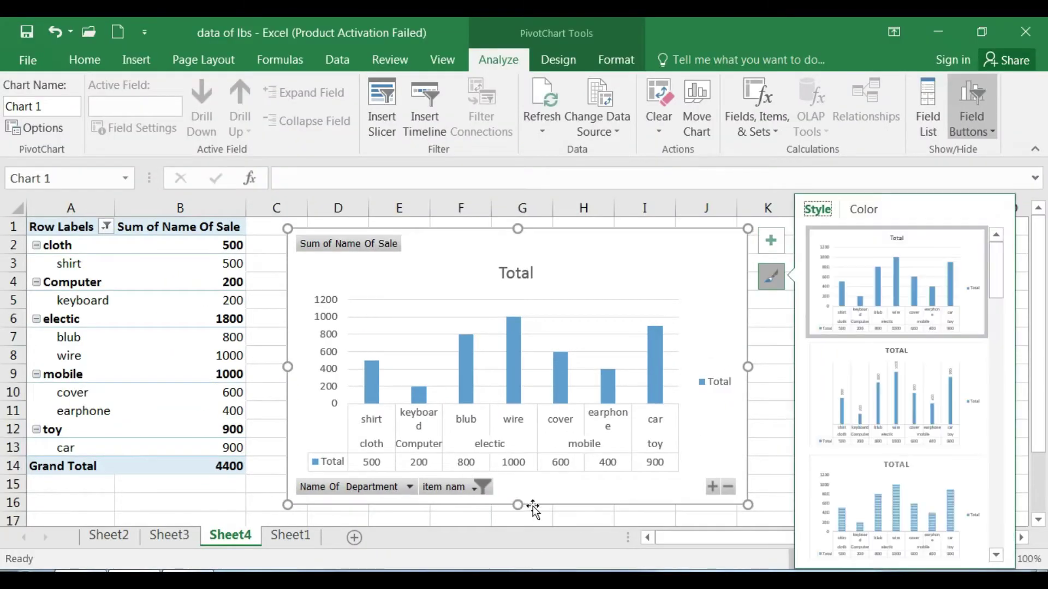
pyautogui.scroll(-1, 800, 305)
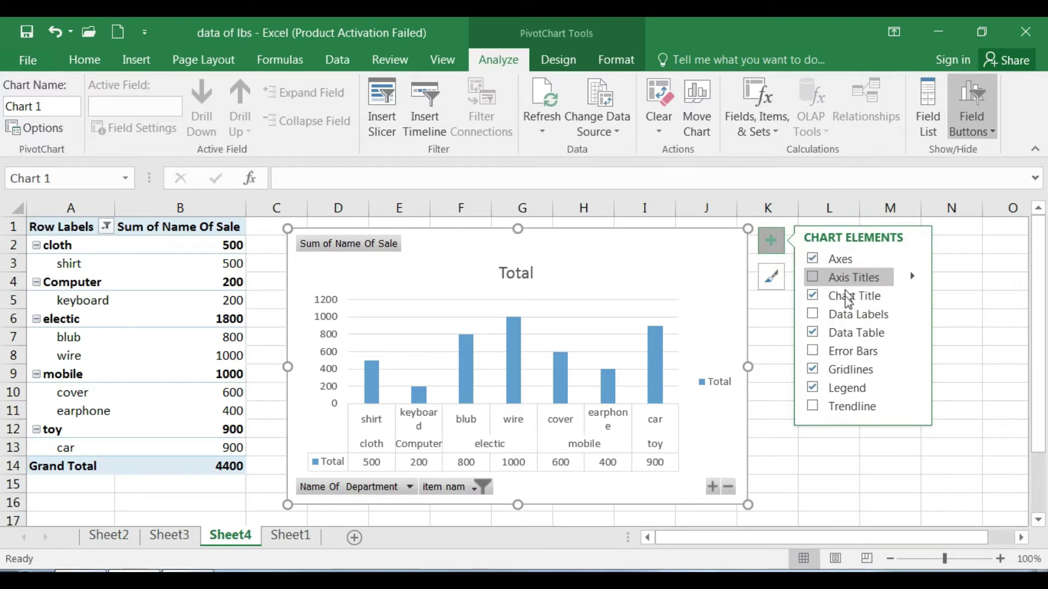
pyautogui.click(812, 315)
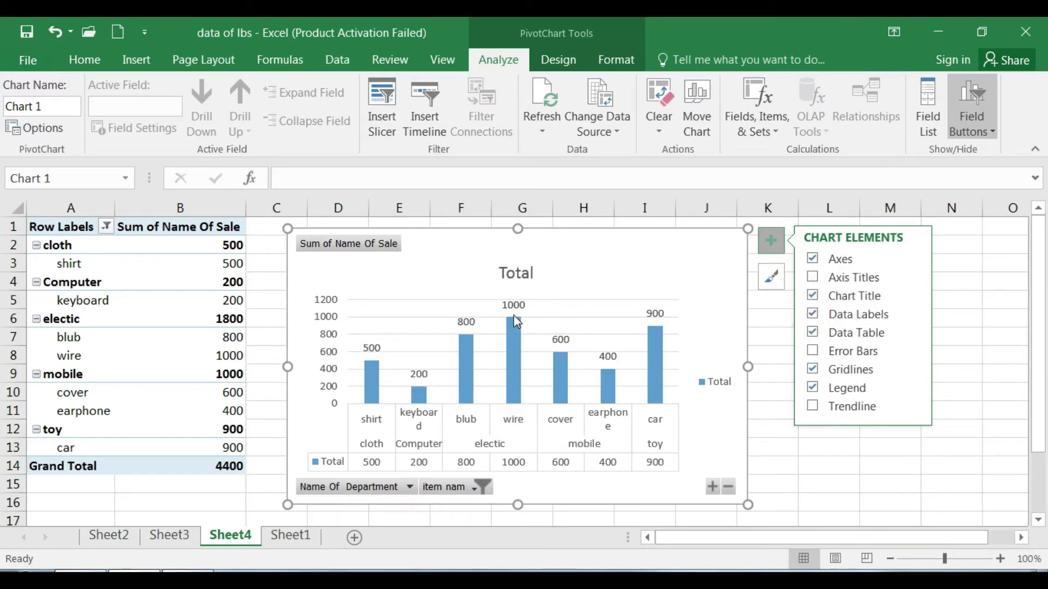
pyautogui.click(809, 315)
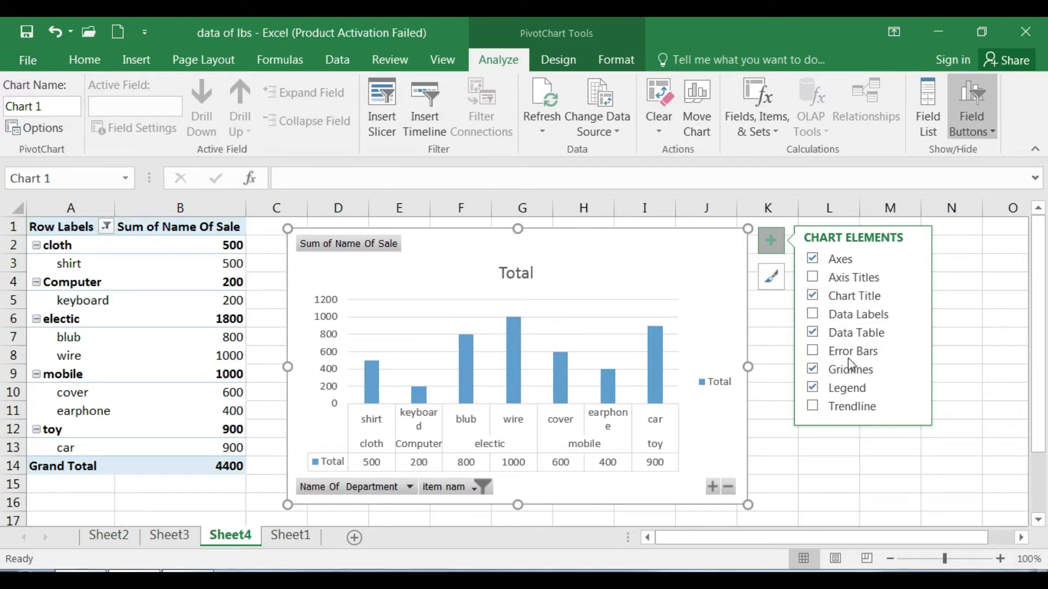
pyautogui.click(813, 333)
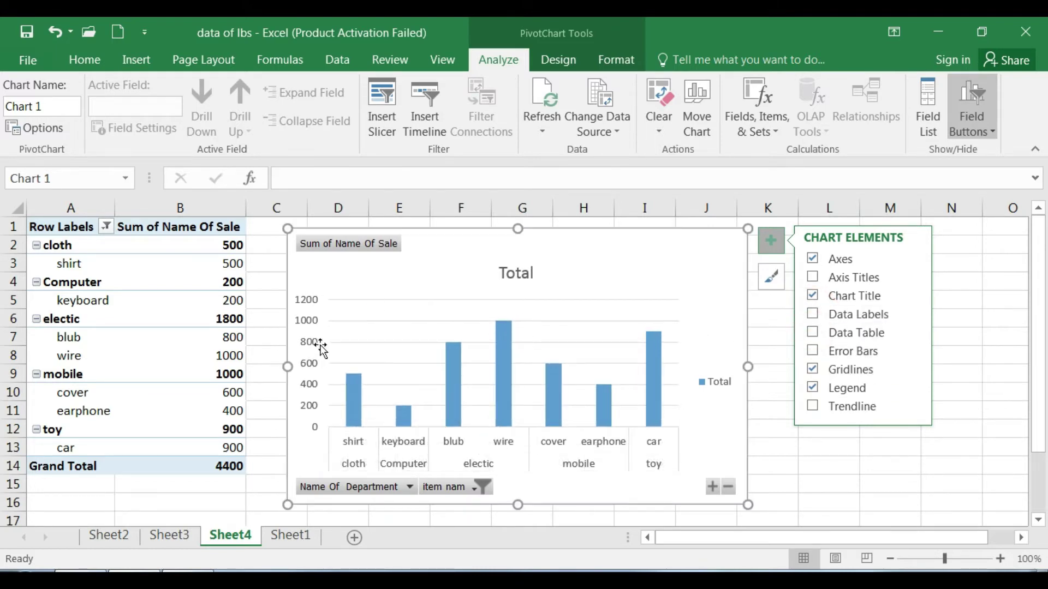
# Step: Toggle gridlines off and on, add and remove a trendline, then select the Total series
pyautogui.click(817, 373)
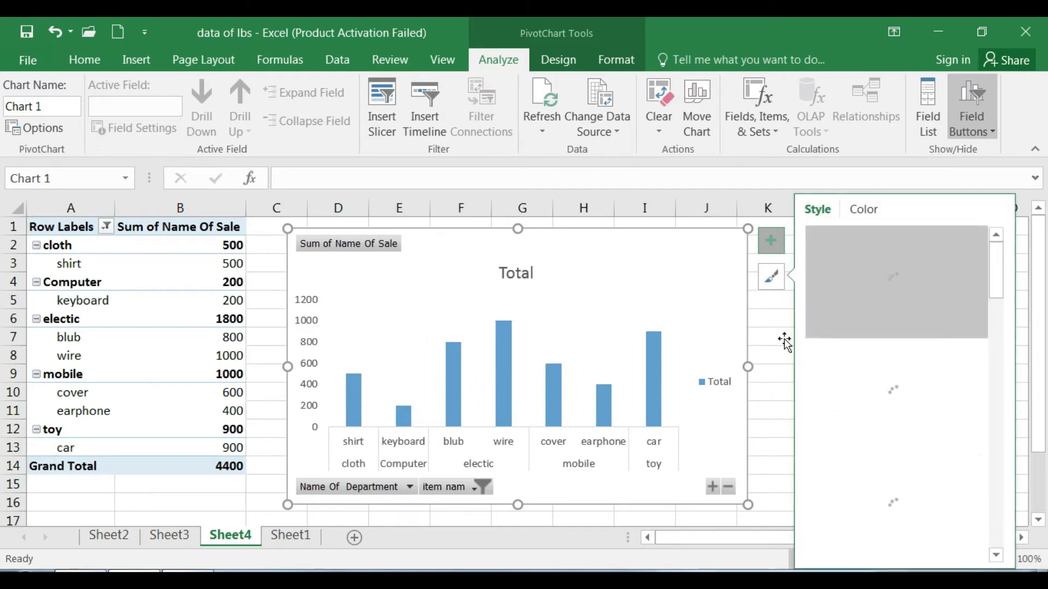
pyautogui.click(814, 369)
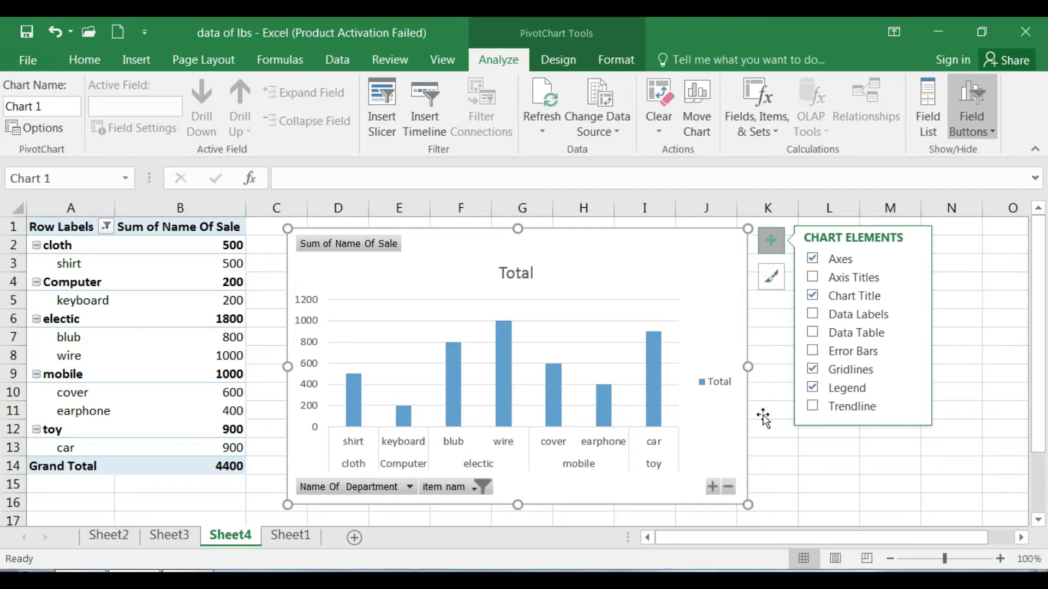
pyautogui.click(813, 406)
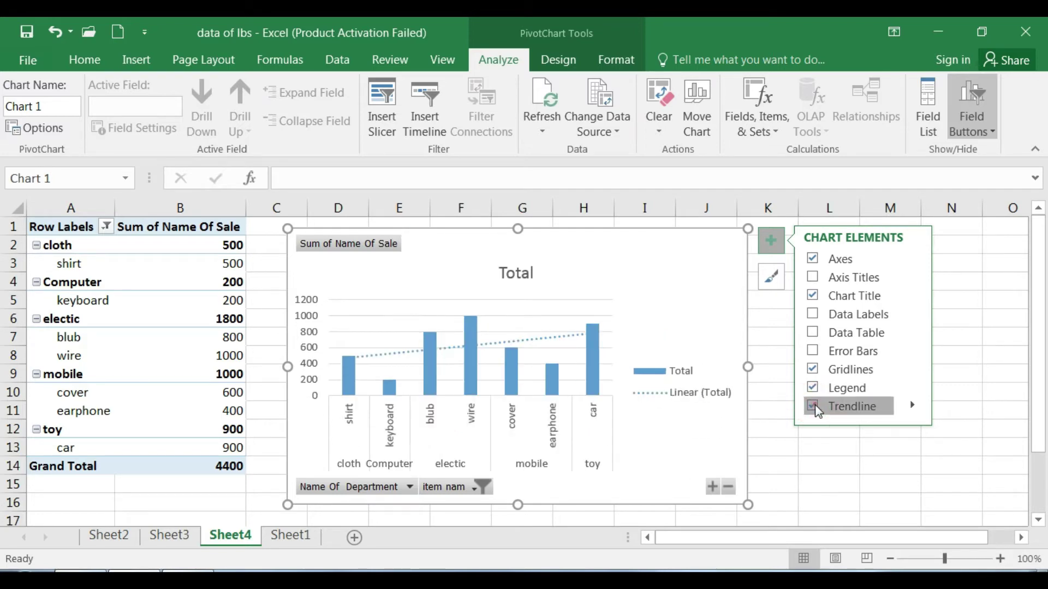
pyautogui.click(813, 406)
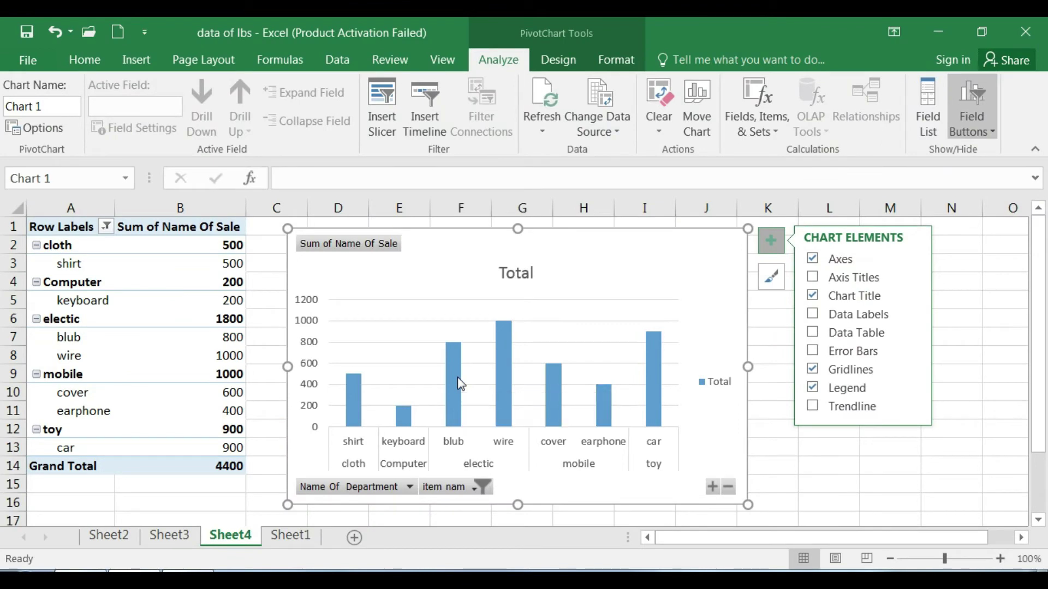
pyautogui.click(459, 379)
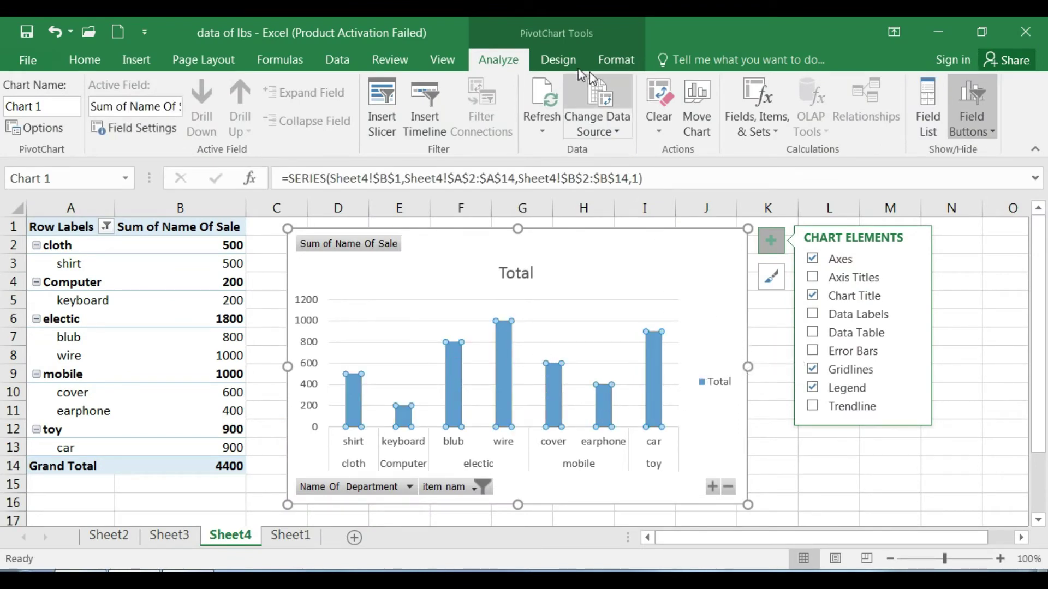
# Step: Apply the orange Monochromatic colour scheme to the PivotChart columns
pyautogui.click(559, 61)
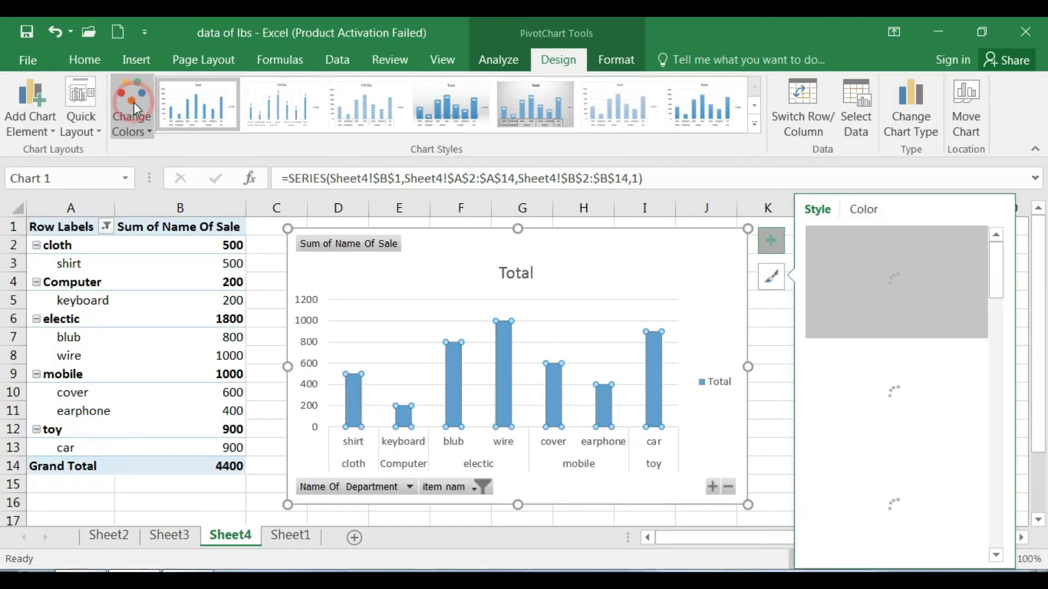
pyautogui.click(133, 103)
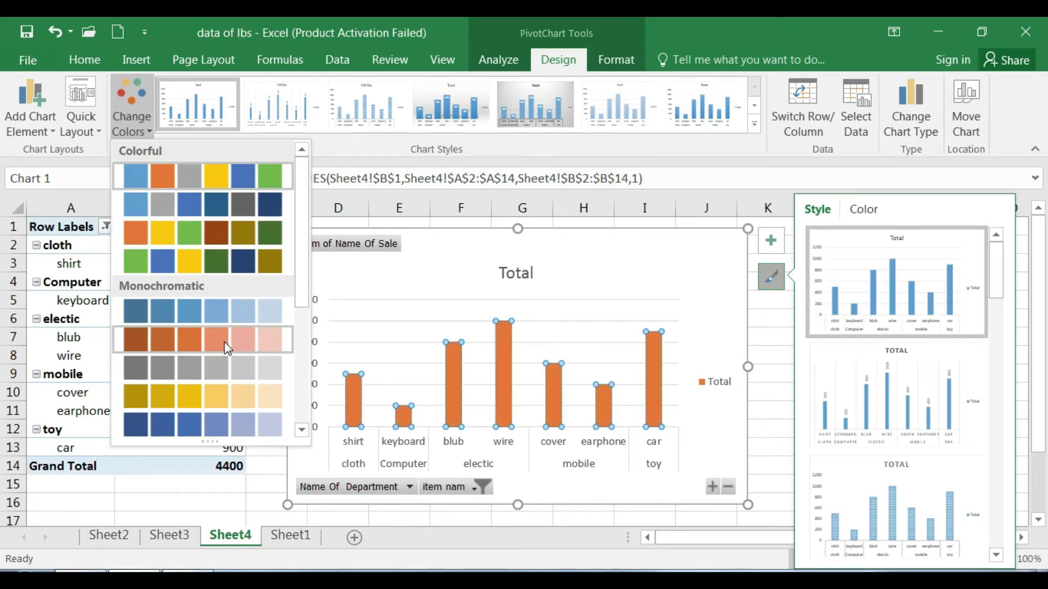
pyautogui.moveTo(297, 245); pyautogui.dragTo(293, 344)
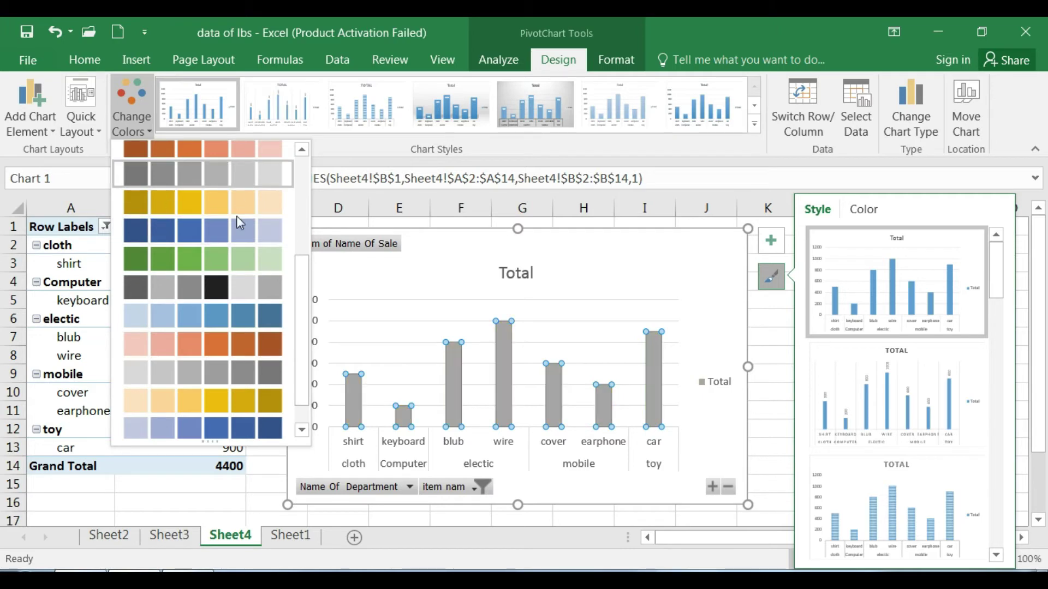
pyautogui.click(262, 342)
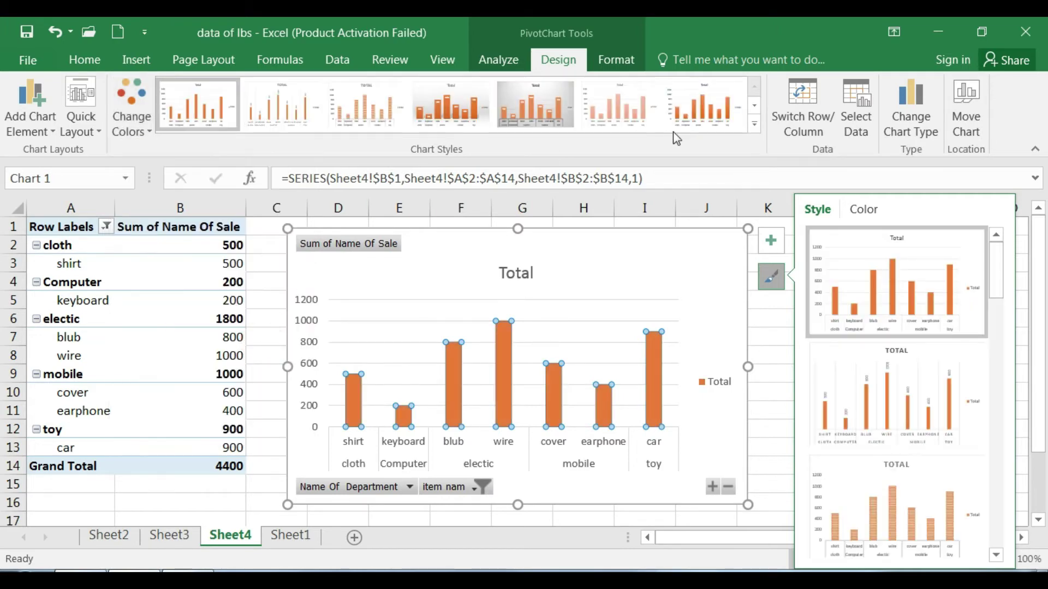
# Step: Browse the chart styles without applying one, then select the whole chart area
pyautogui.click(756, 129)
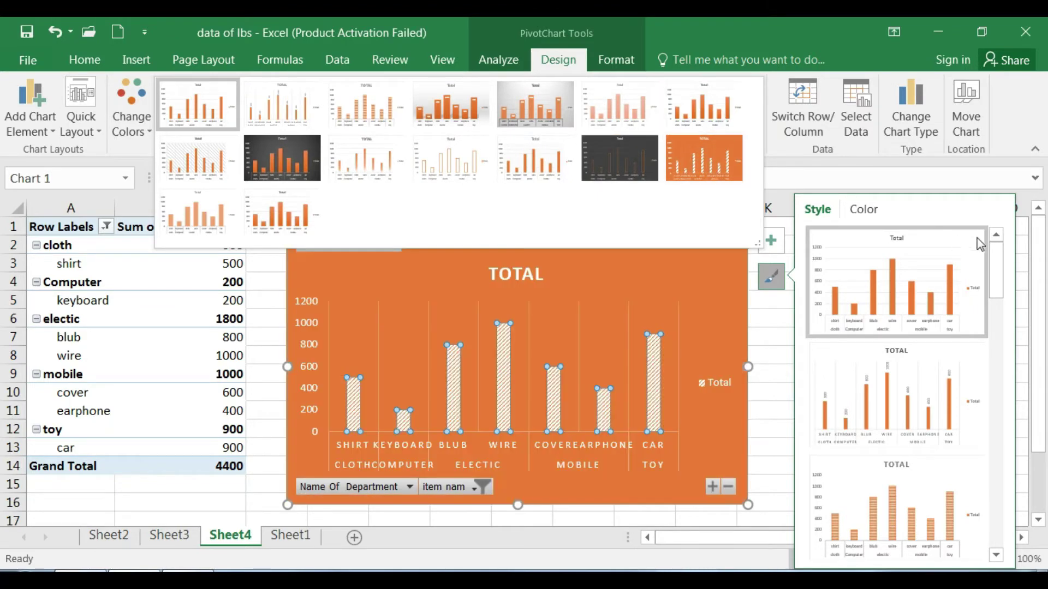
pyautogui.click(1005, 226)
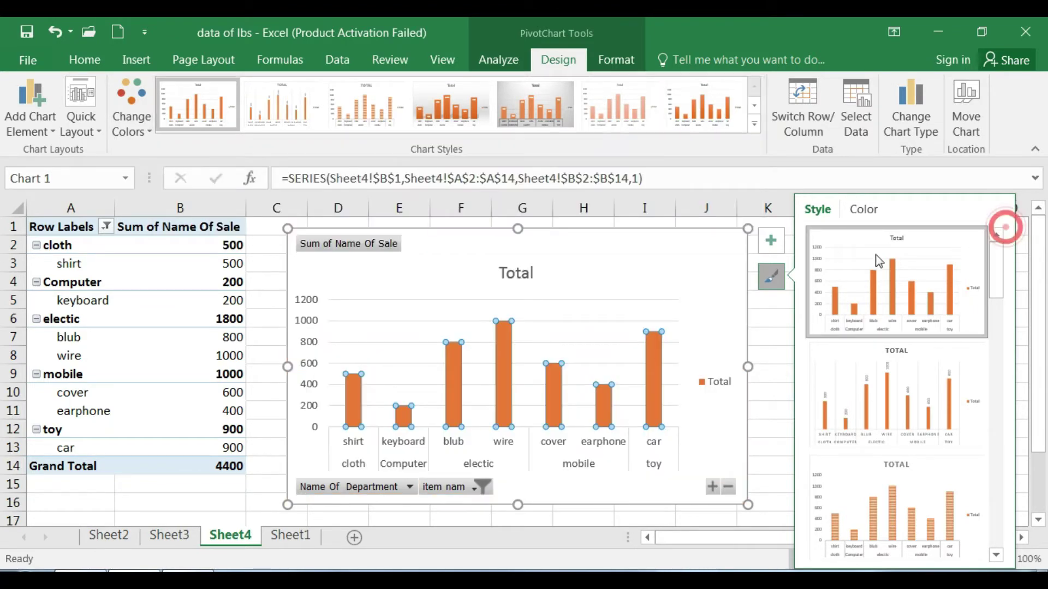
pyautogui.click(768, 345)
pyautogui.click(566, 343)
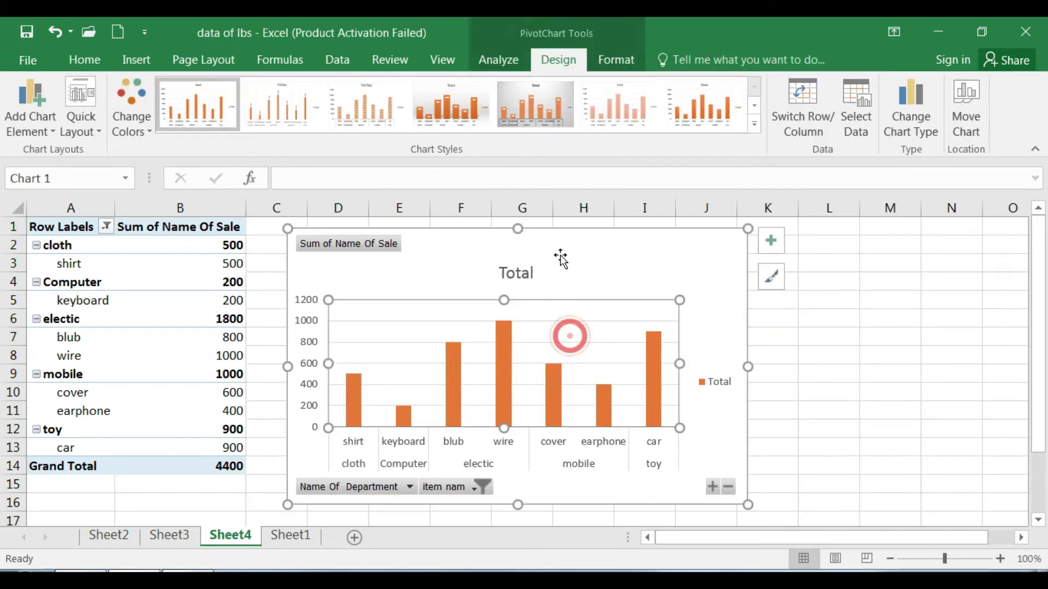
pyautogui.click(553, 228)
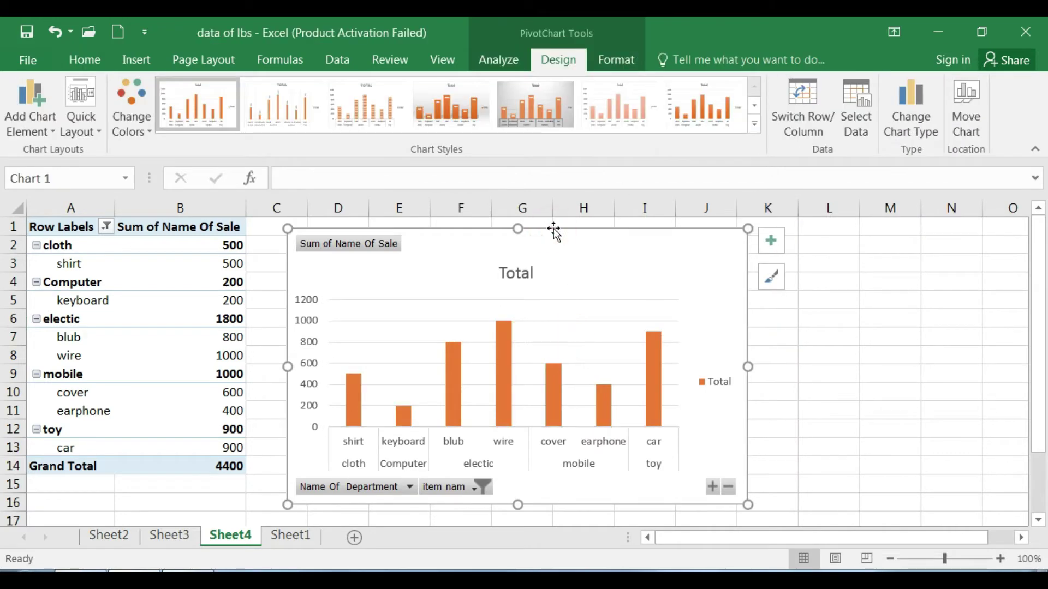
pyautogui.click(35, 117)
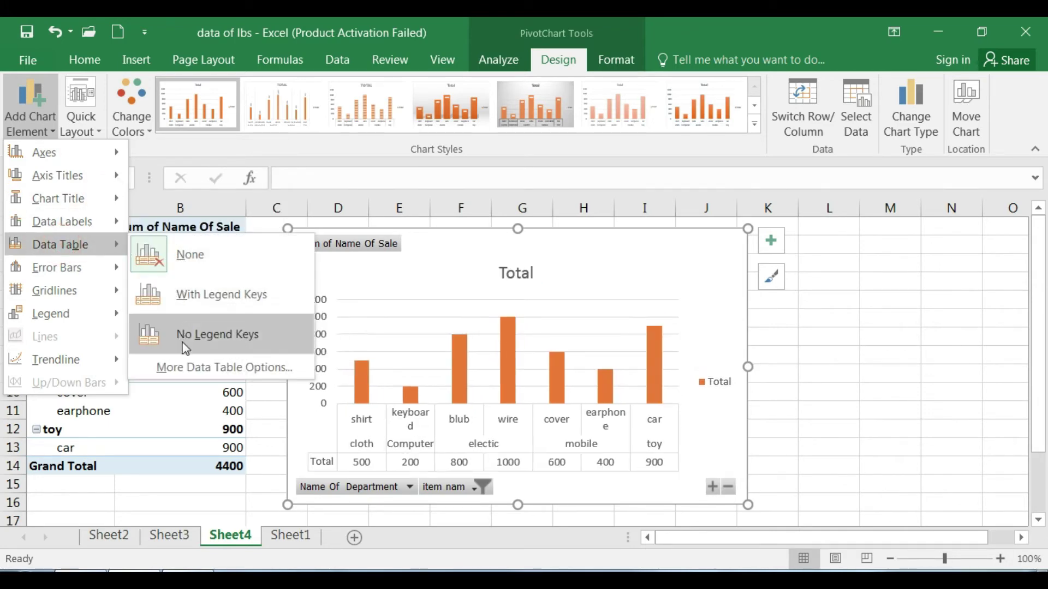
pyautogui.moveTo(50, 313)
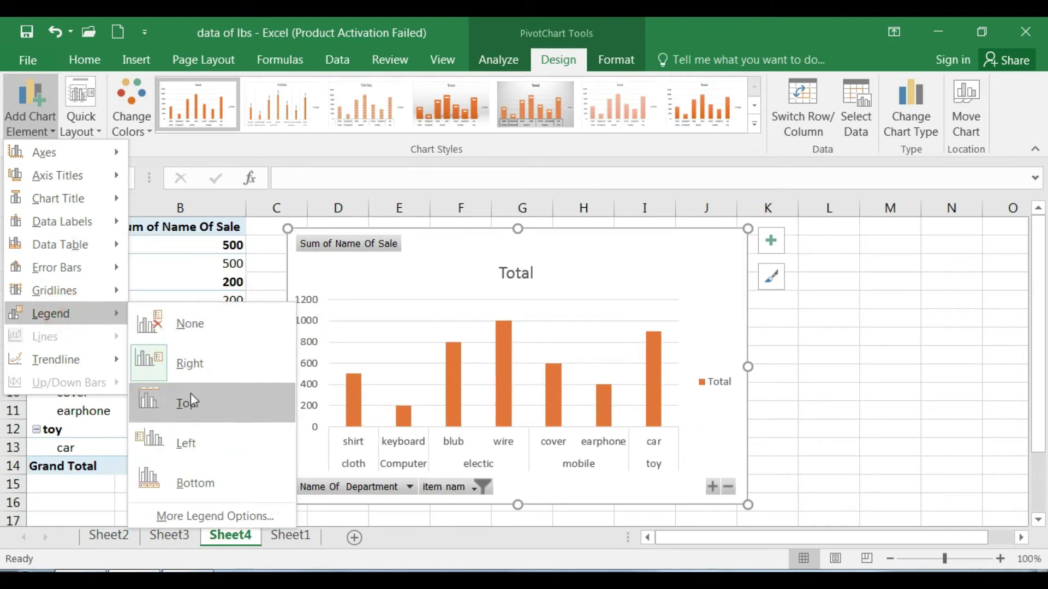
pyautogui.click(190, 363)
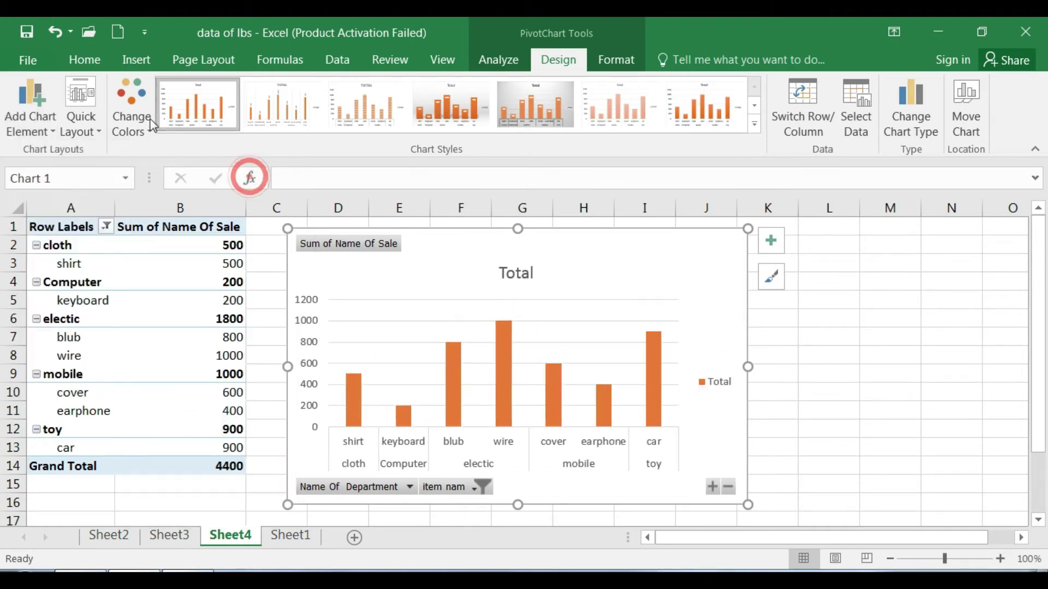
pyautogui.click(82, 120)
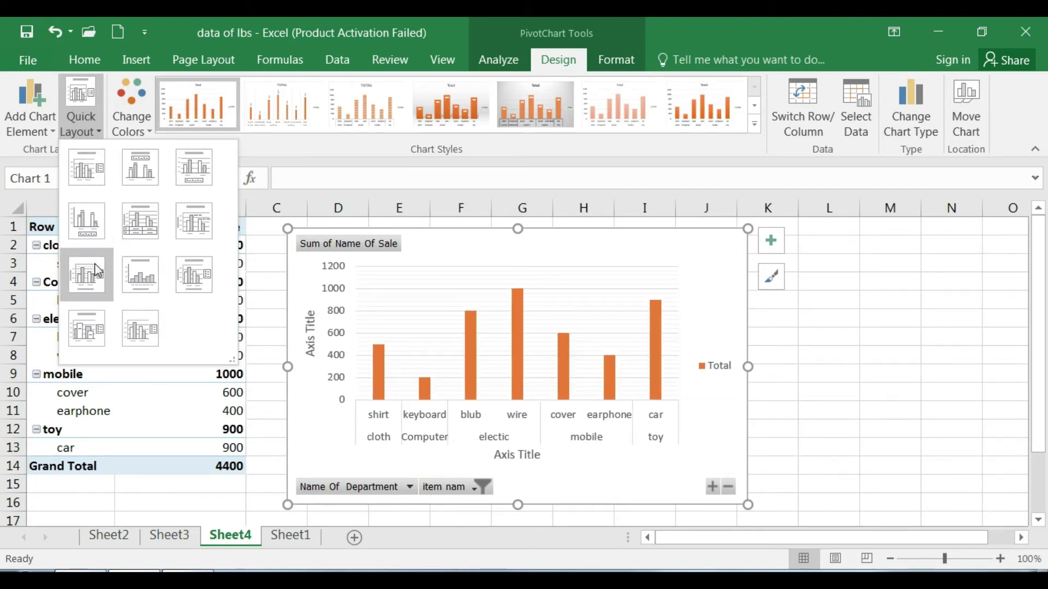
pyautogui.click(396, 159)
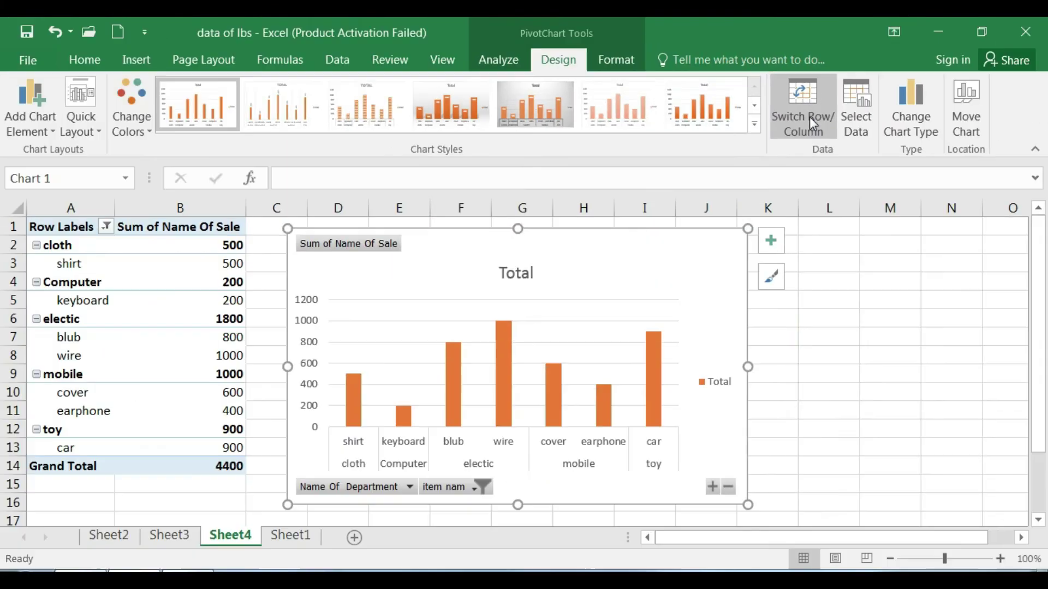
pyautogui.click(810, 115)
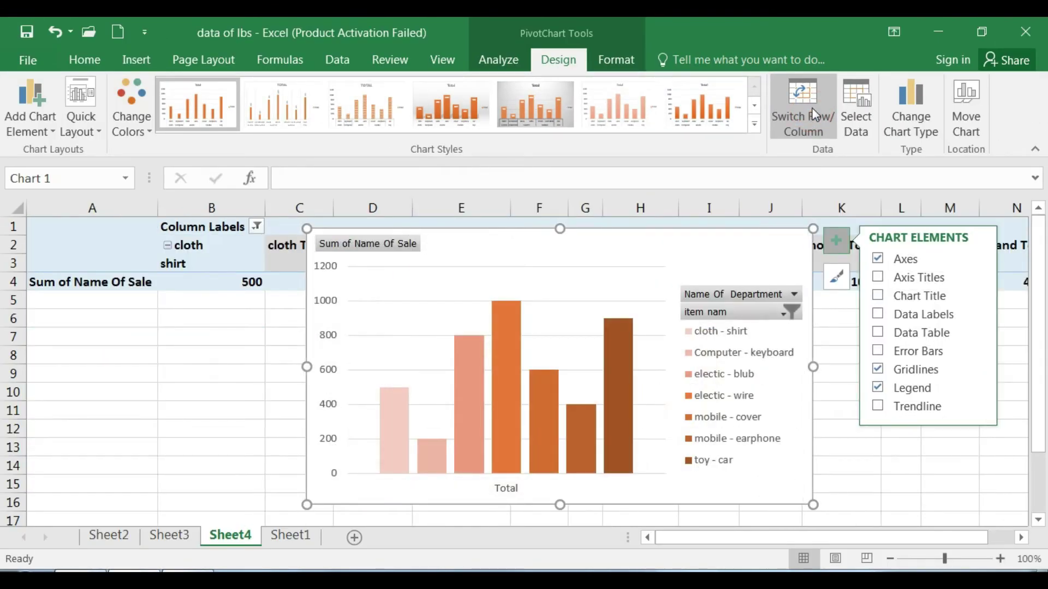
pyautogui.click(812, 107)
pyautogui.click(813, 104)
pyautogui.click(813, 104)
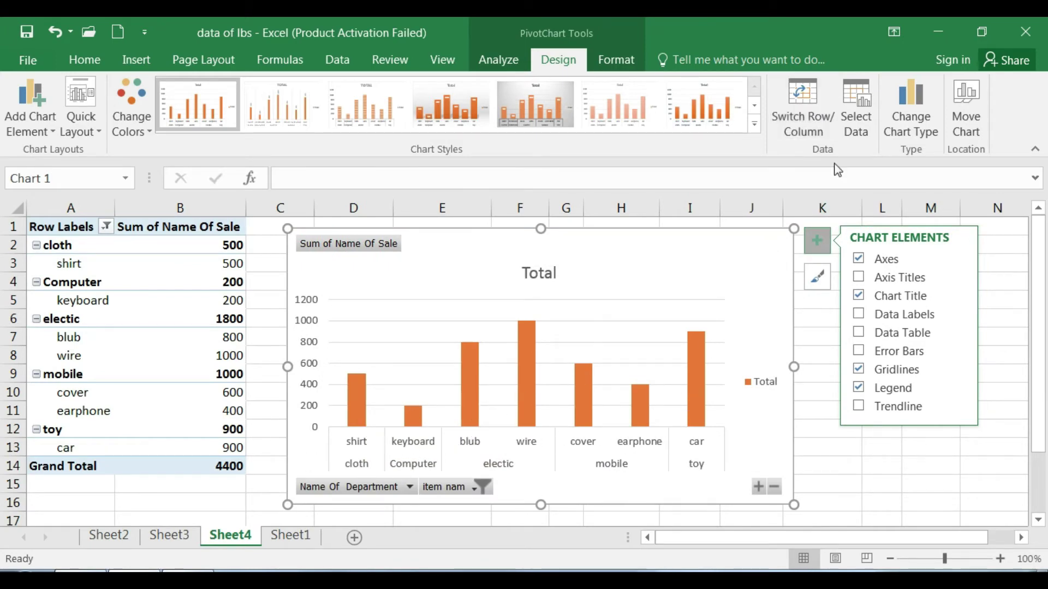
pyautogui.click(819, 103)
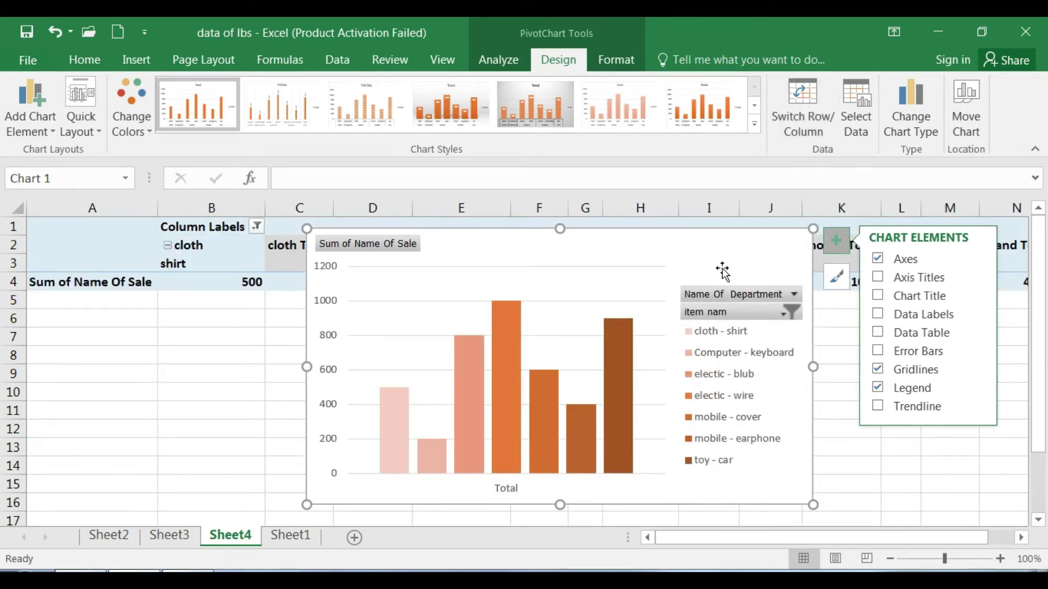
pyautogui.click(803, 104)
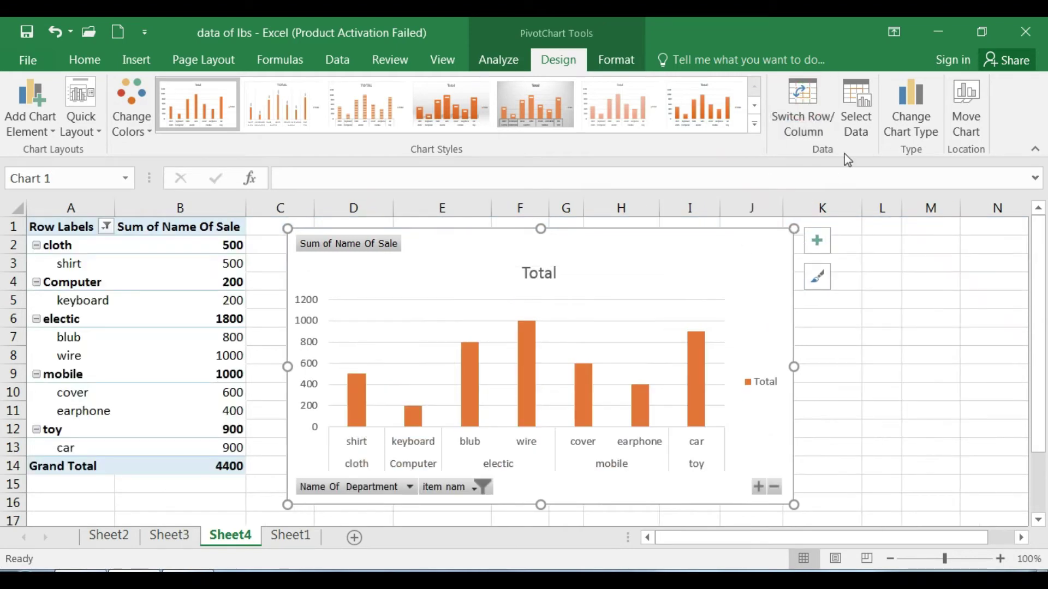
pyautogui.click(859, 107)
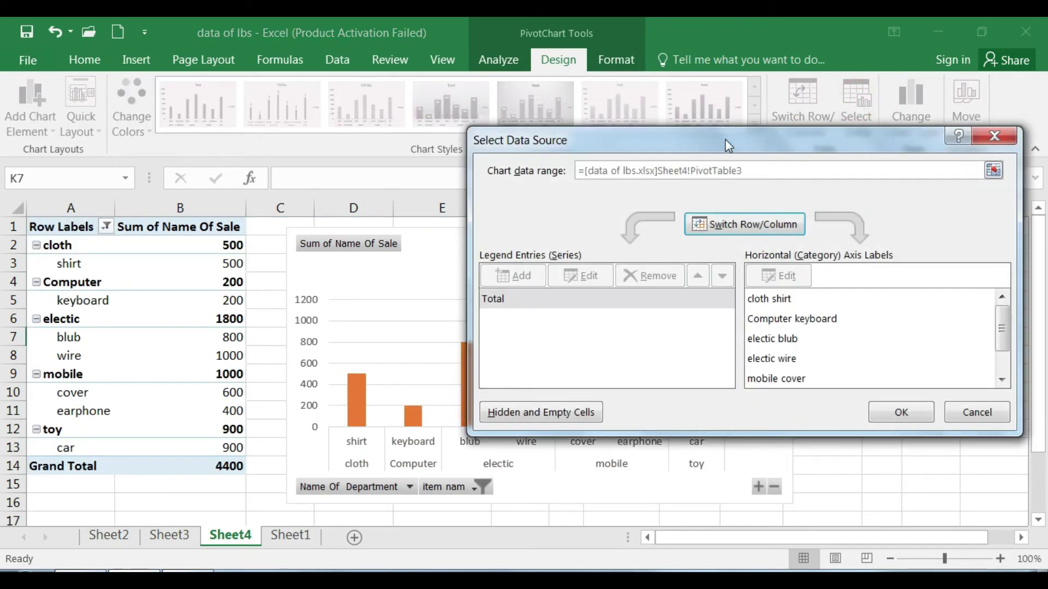
pyautogui.moveTo(726, 144); pyautogui.dragTo(662, 35)
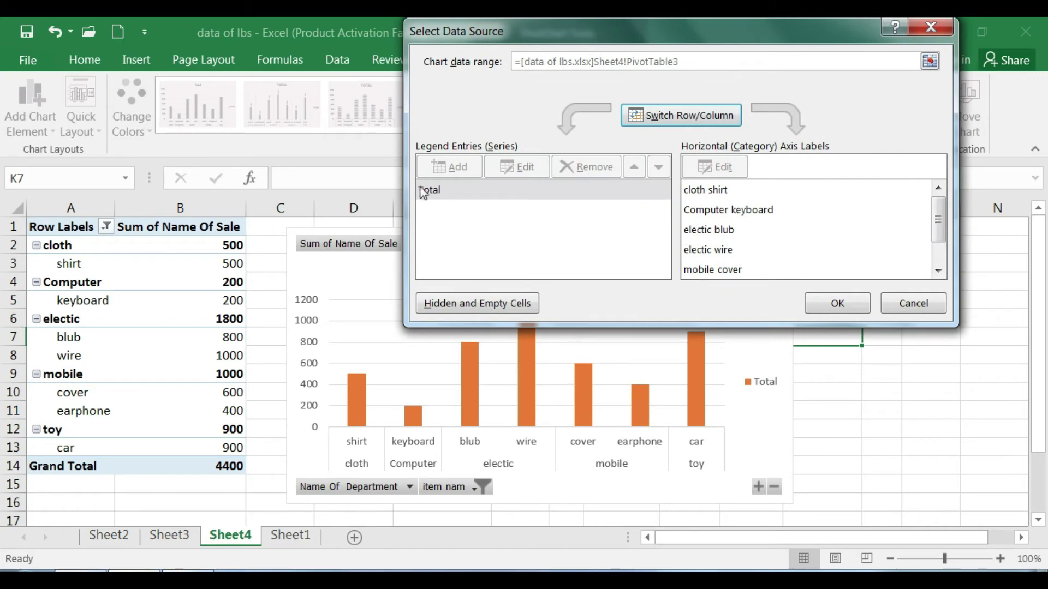
pyautogui.click(483, 185)
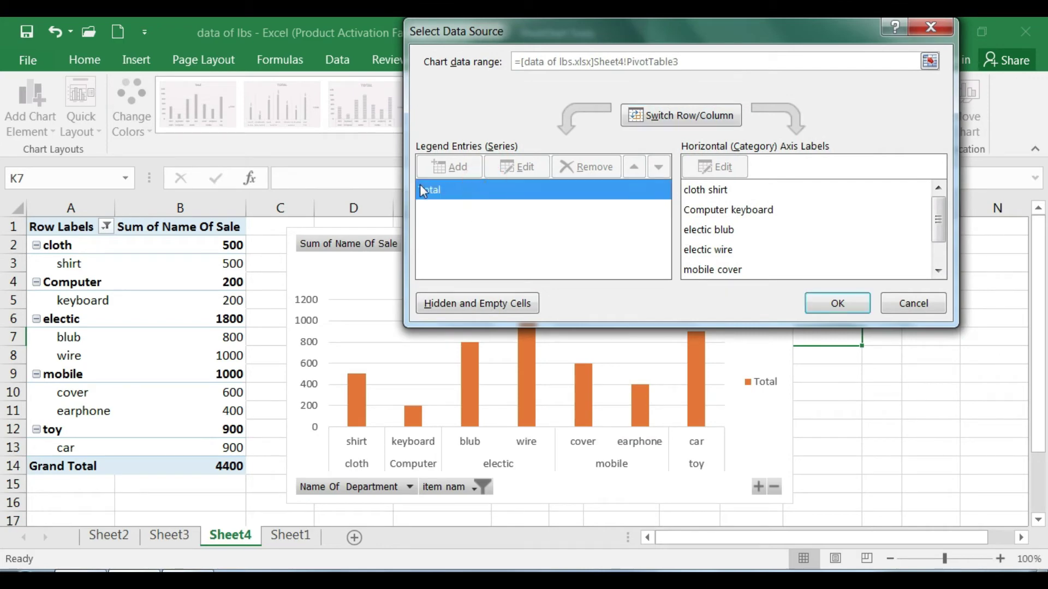
pyautogui.click(748, 191)
pyautogui.moveTo(767, 218); pyautogui.dragTo(748, 269)
pyautogui.click(675, 115)
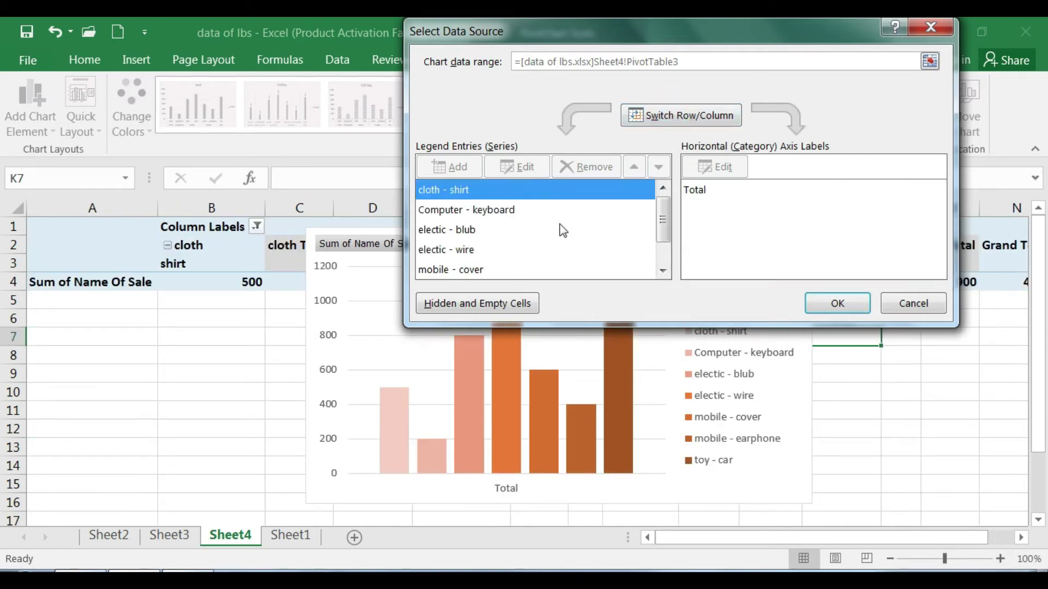
pyautogui.click(682, 115)
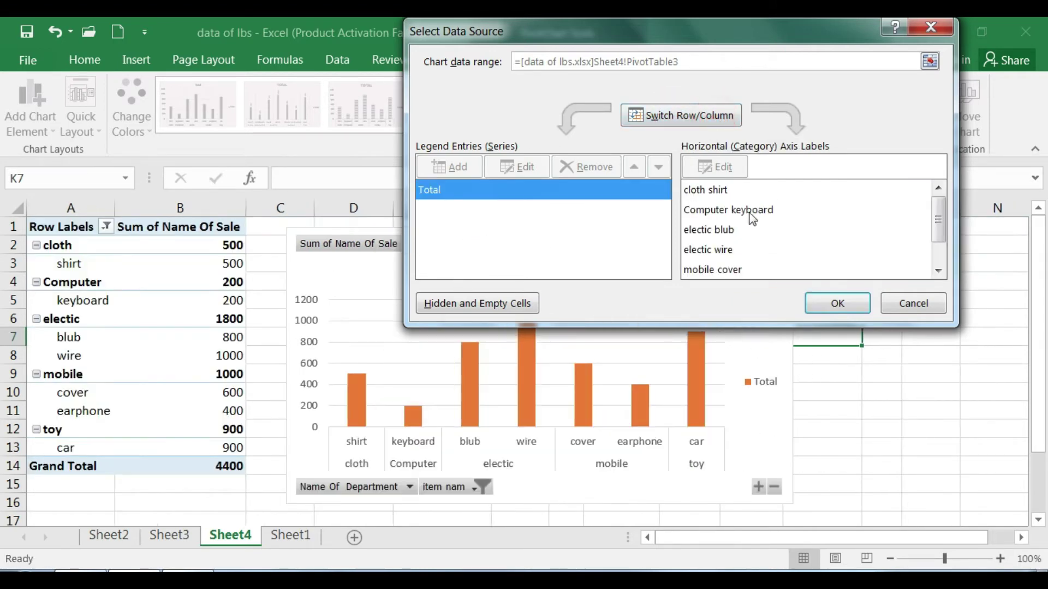
pyautogui.click(700, 117)
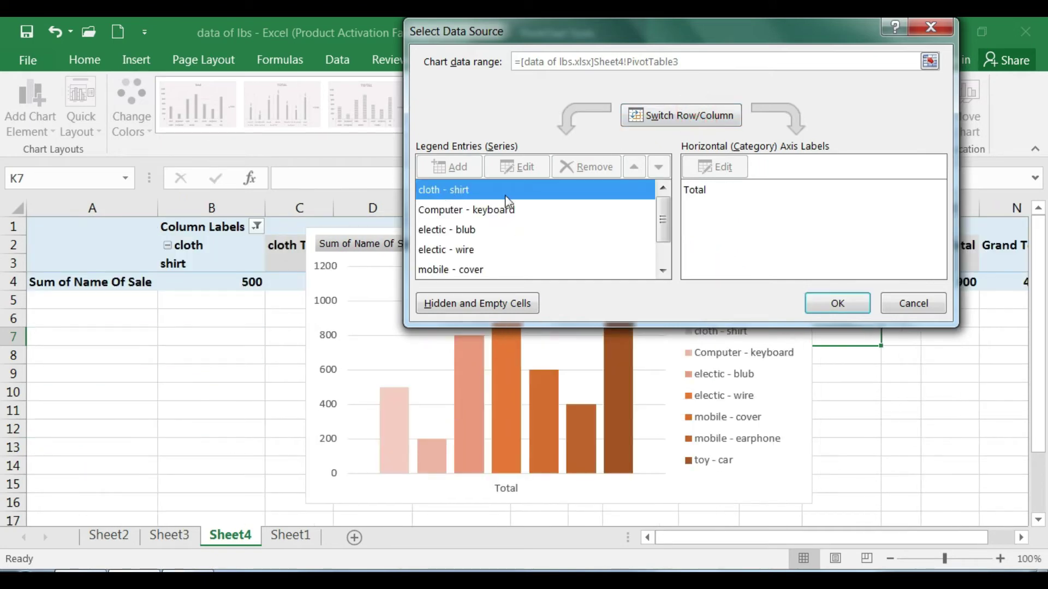
pyautogui.click(464, 211)
pyautogui.click(464, 231)
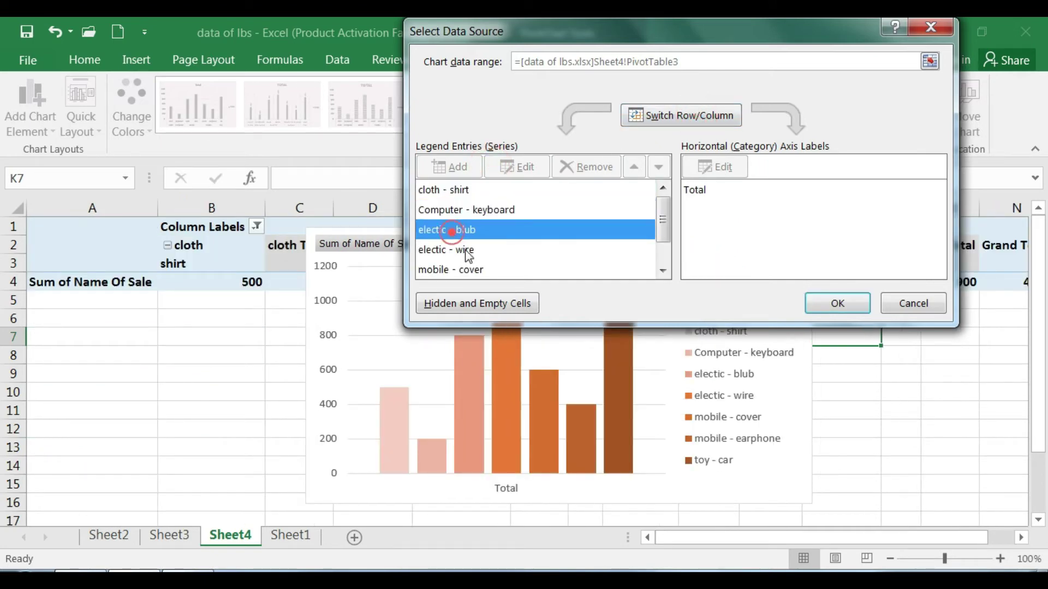
pyautogui.click(917, 304)
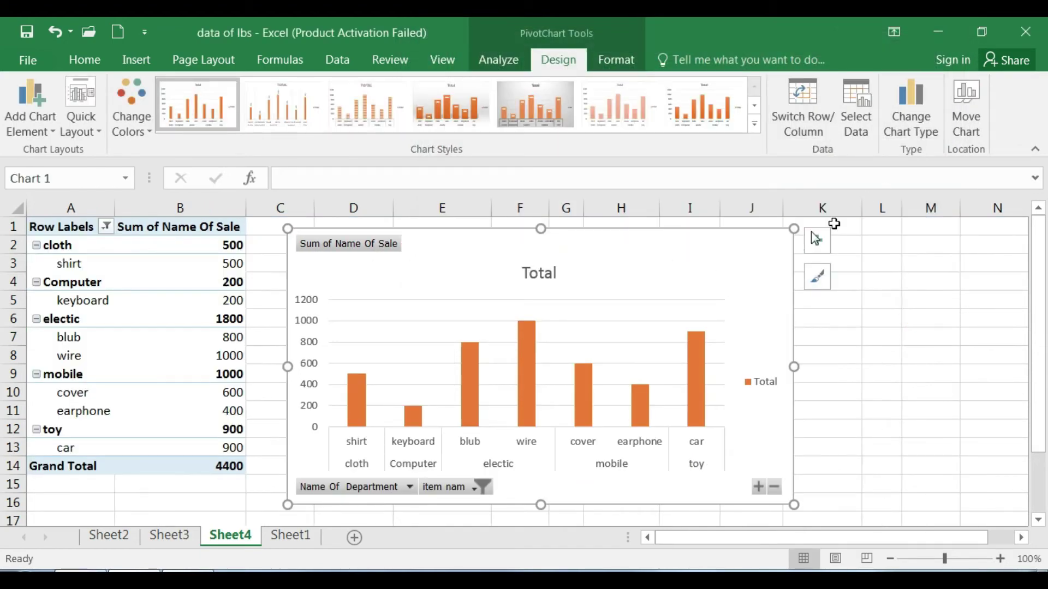
# Step: Change the Sheet4 sales PivotChart to a 3-D Pie and select its data series
pyautogui.click(908, 118)
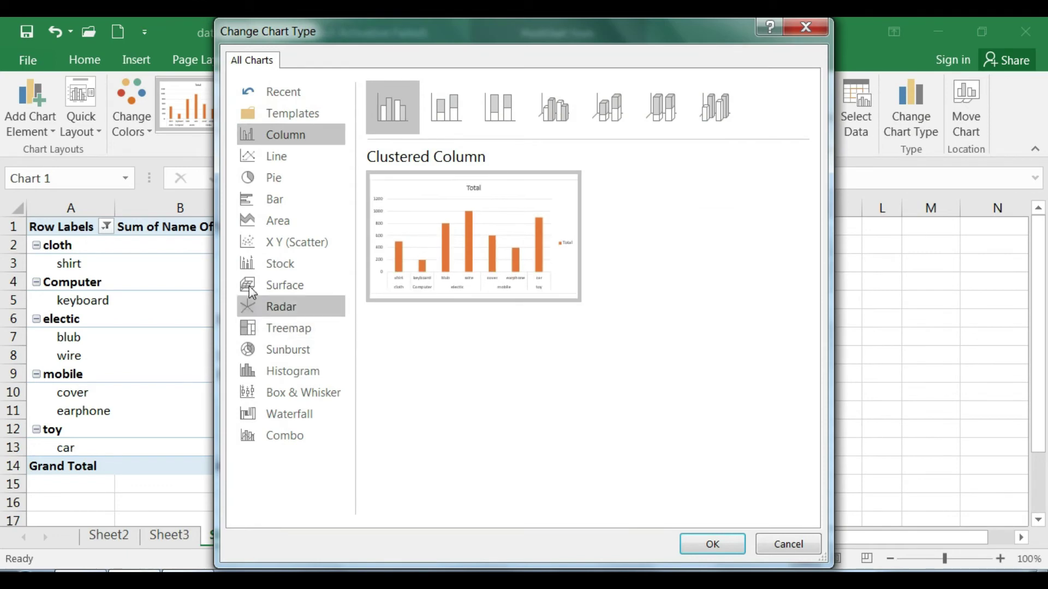
pyautogui.click(264, 179)
pyautogui.moveTo(471, 242)
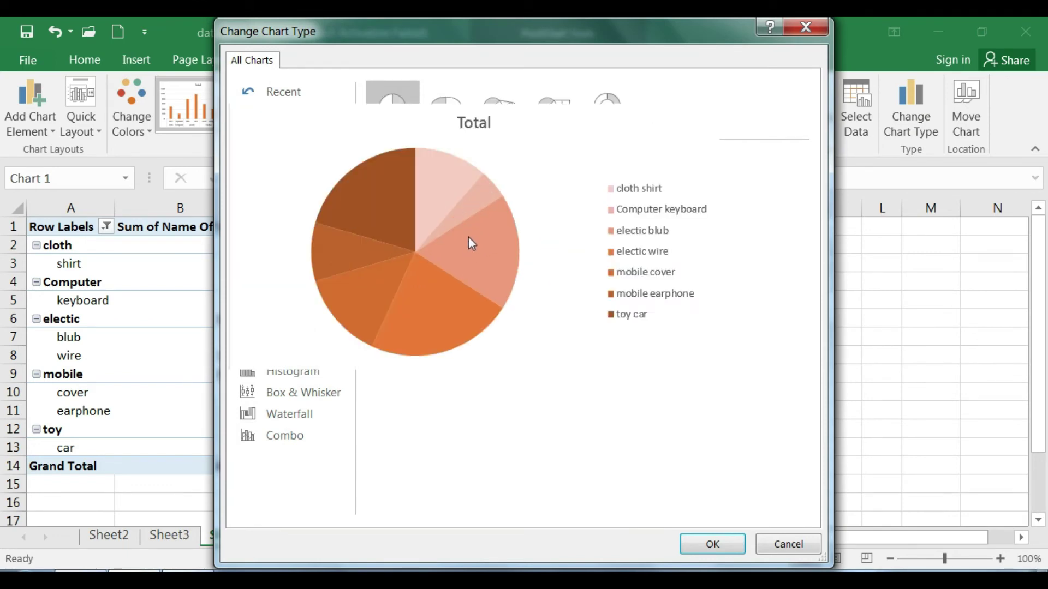
pyautogui.click(465, 96)
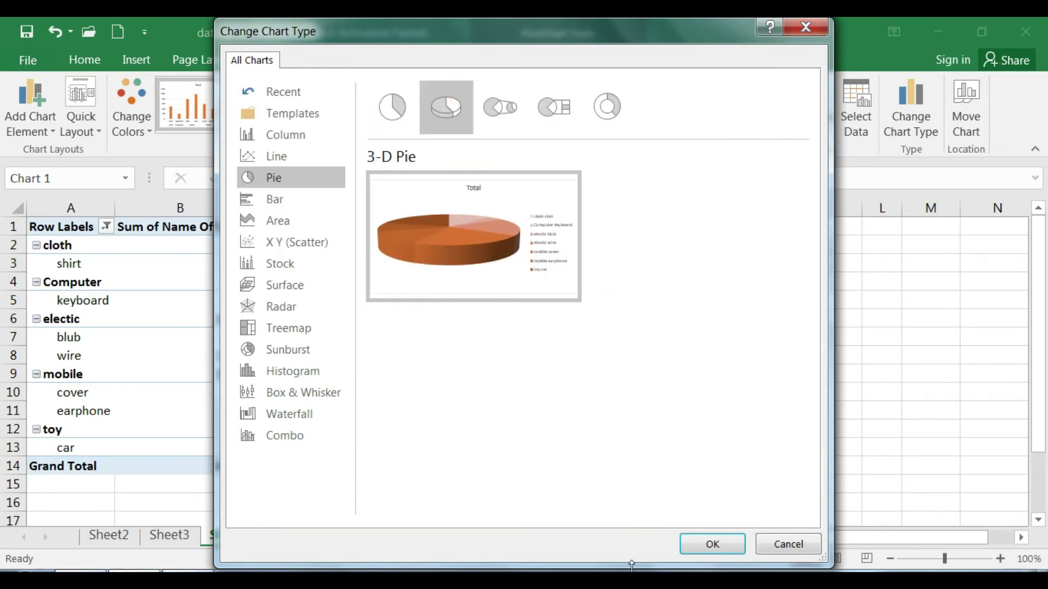
pyautogui.click(709, 546)
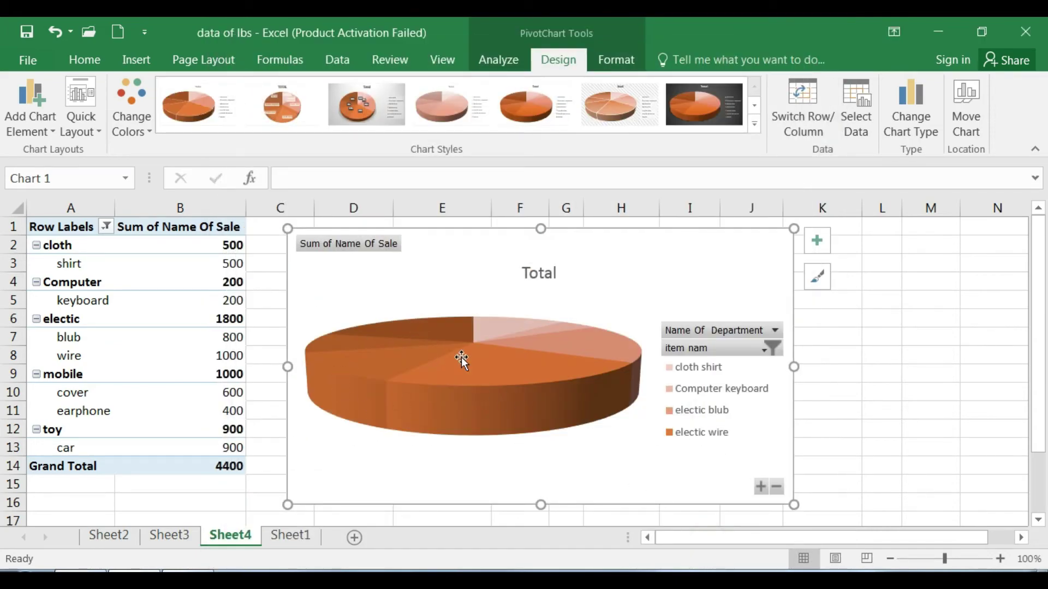
pyautogui.click(462, 361)
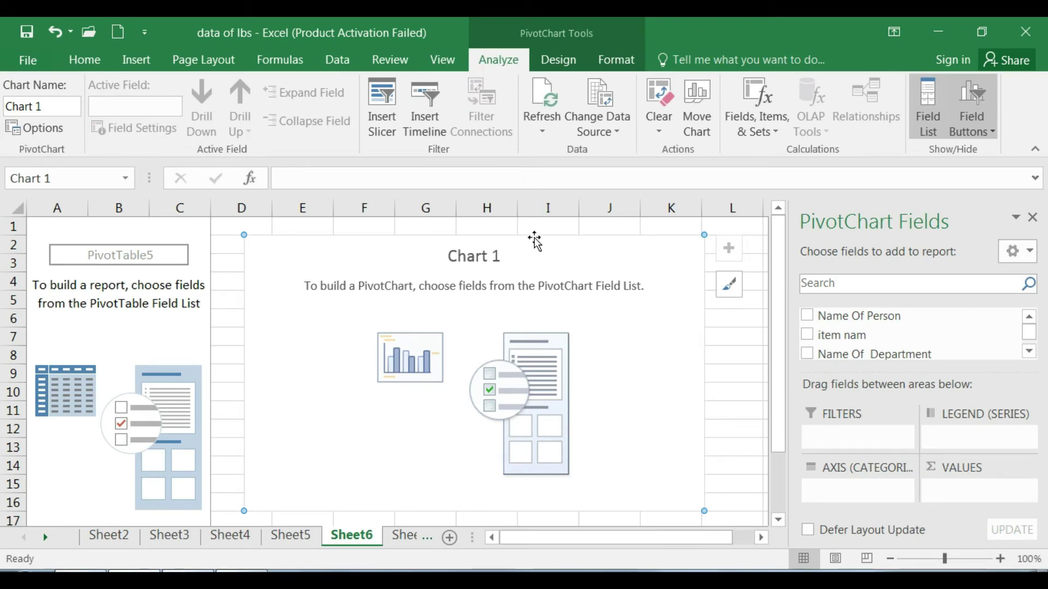
pyautogui.doubleClick(533, 235)
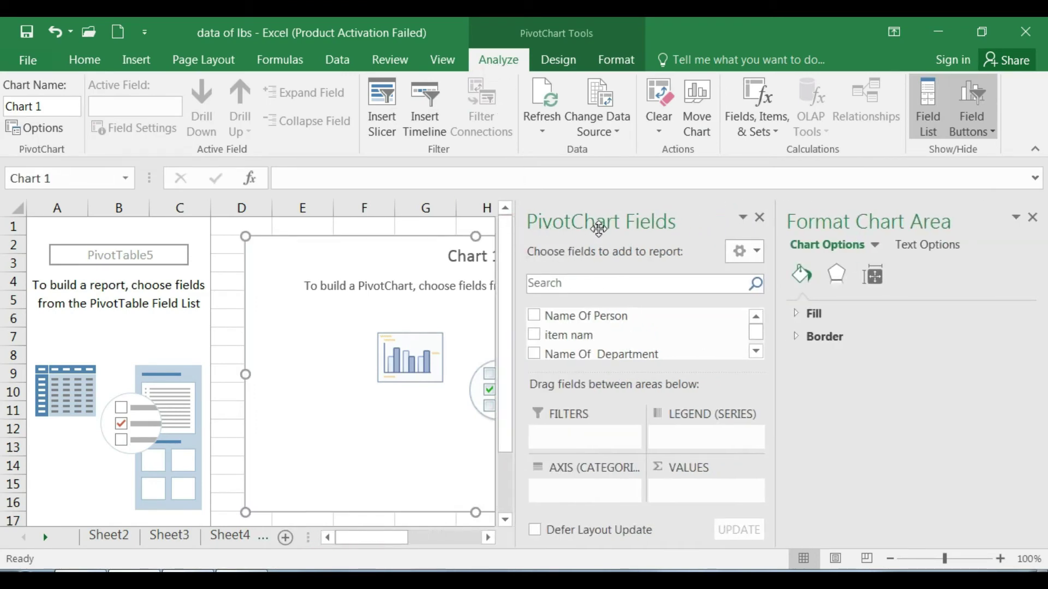
pyautogui.click(1032, 217)
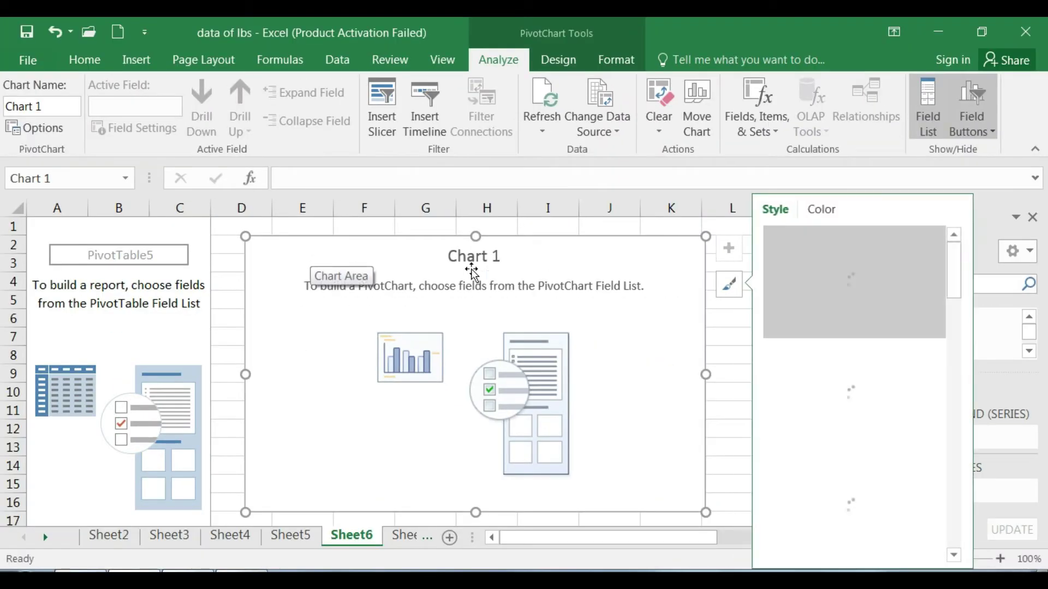
pyautogui.click(728, 322)
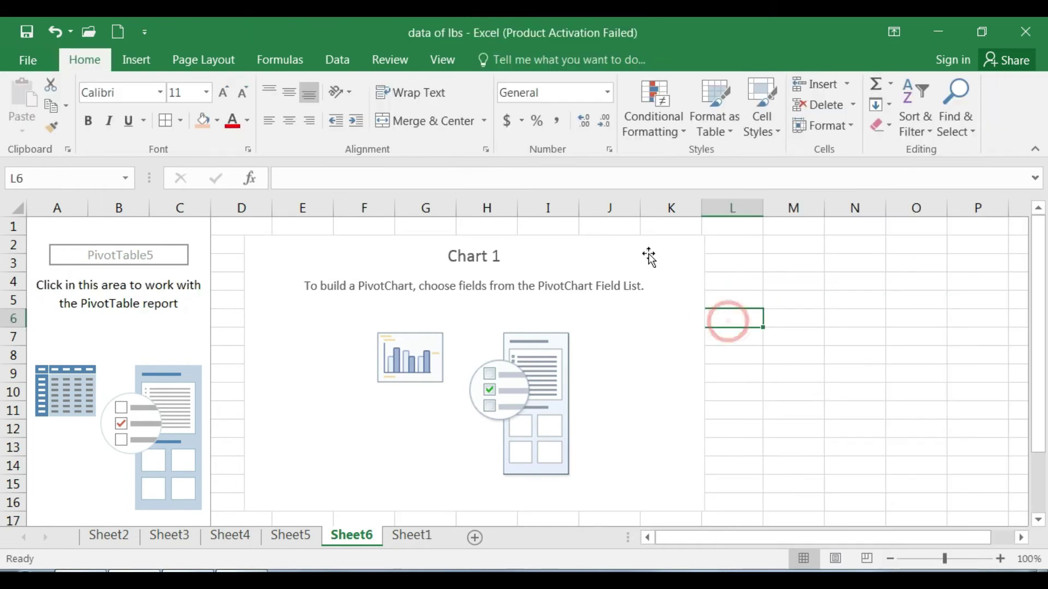
pyautogui.click(641, 238)
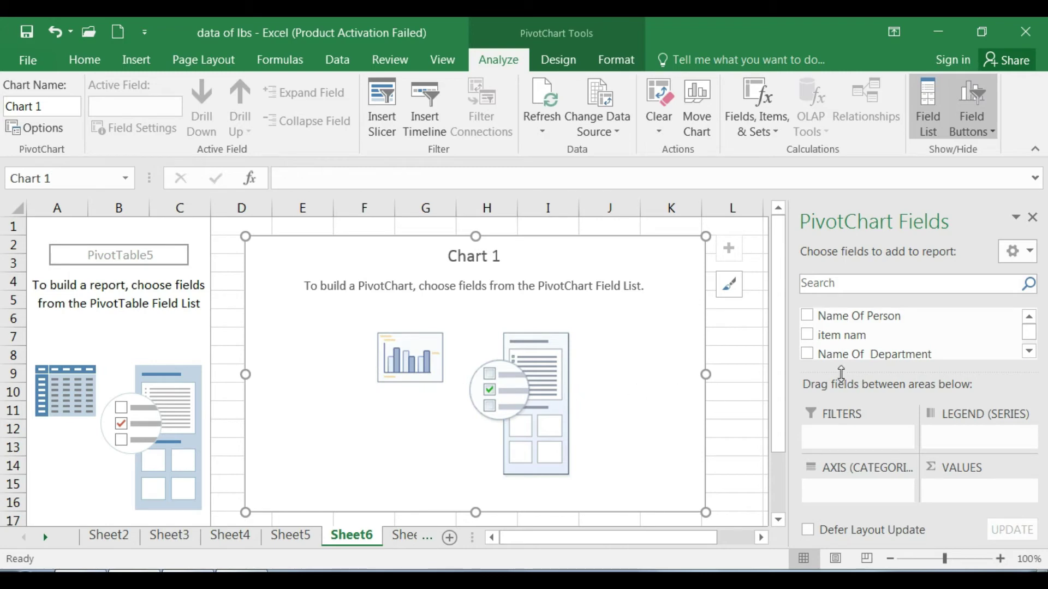
pyautogui.moveTo(874, 354)
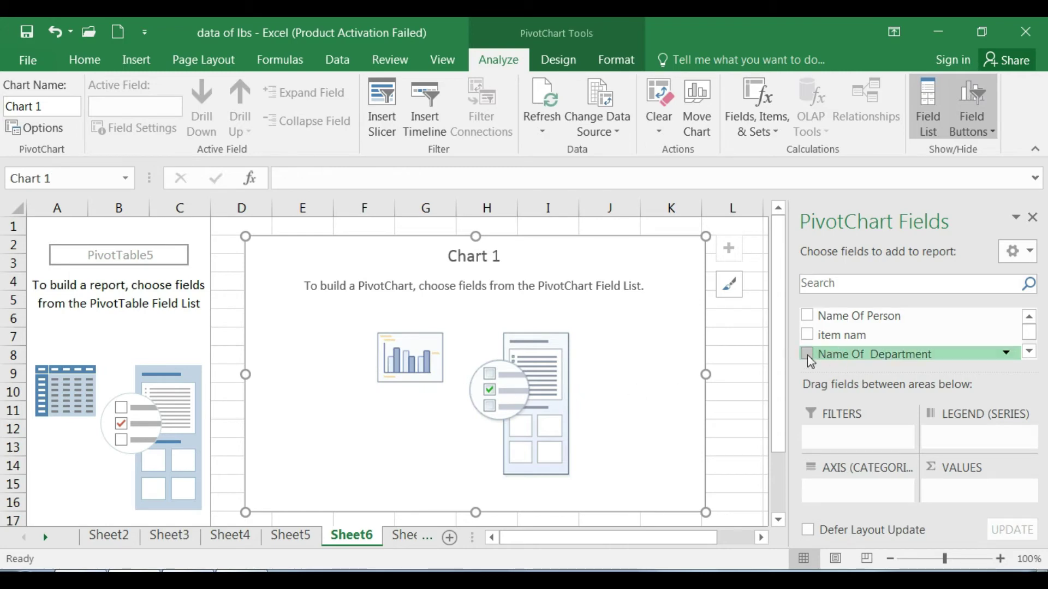
# Step: Build the chart from Name Of Department, item nam and Name Of Sale values, then hide the field list
pyautogui.click(807, 354)
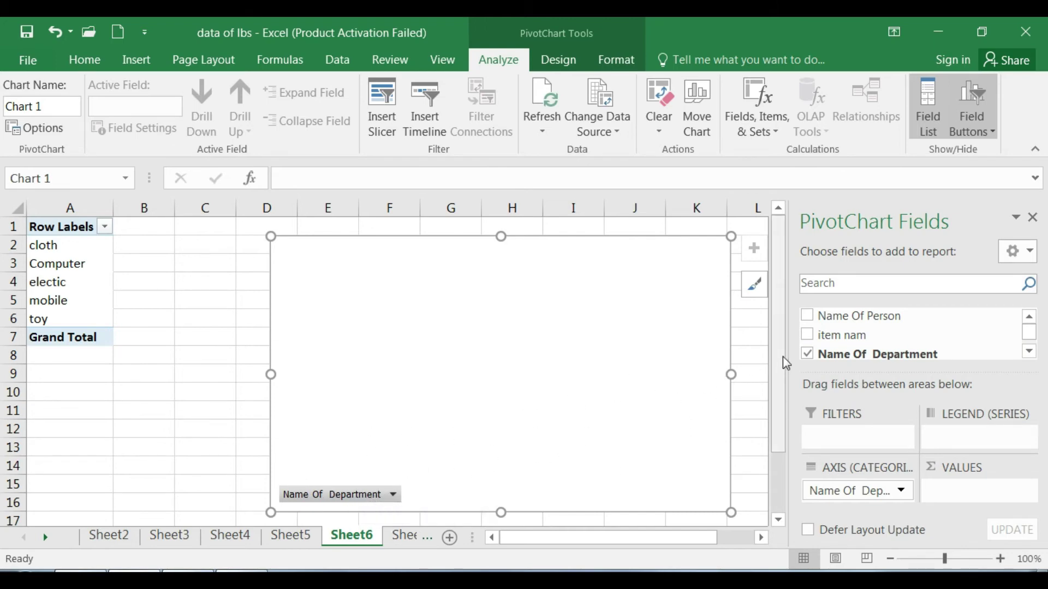
pyautogui.click(807, 334)
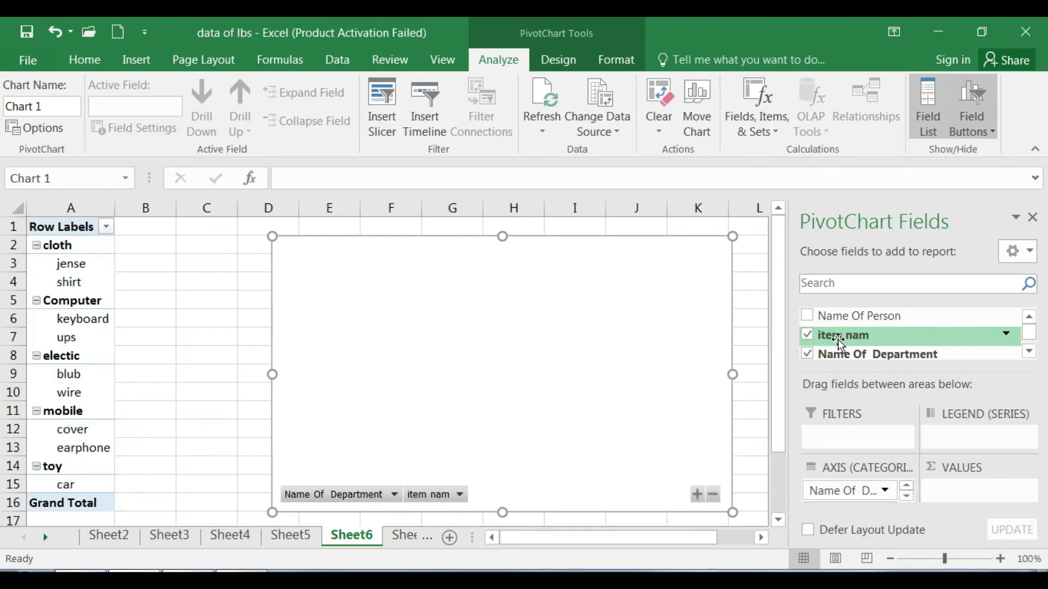
pyautogui.click(1029, 352)
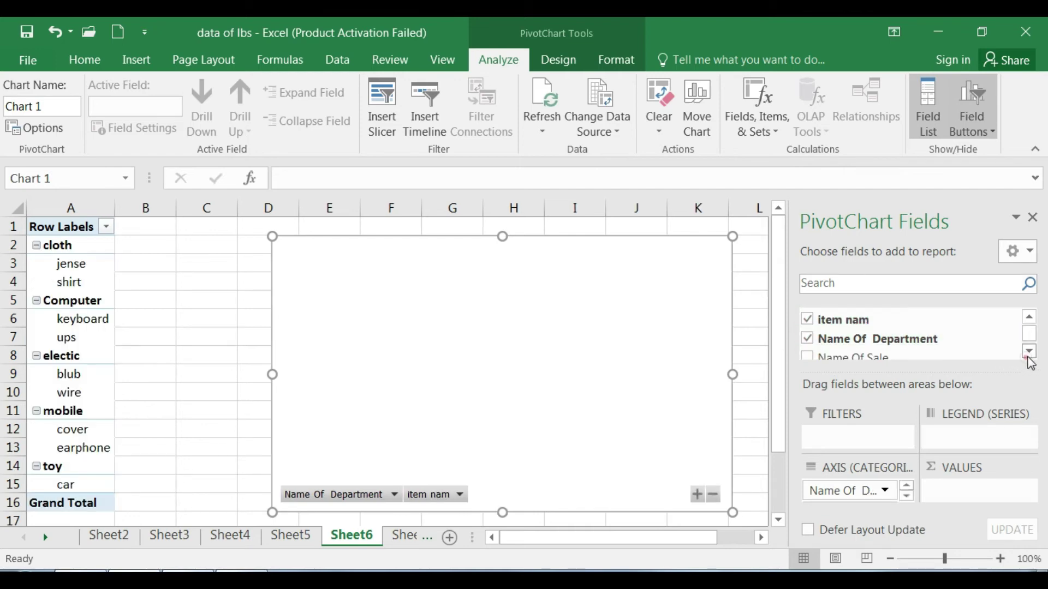
pyautogui.click(1030, 352)
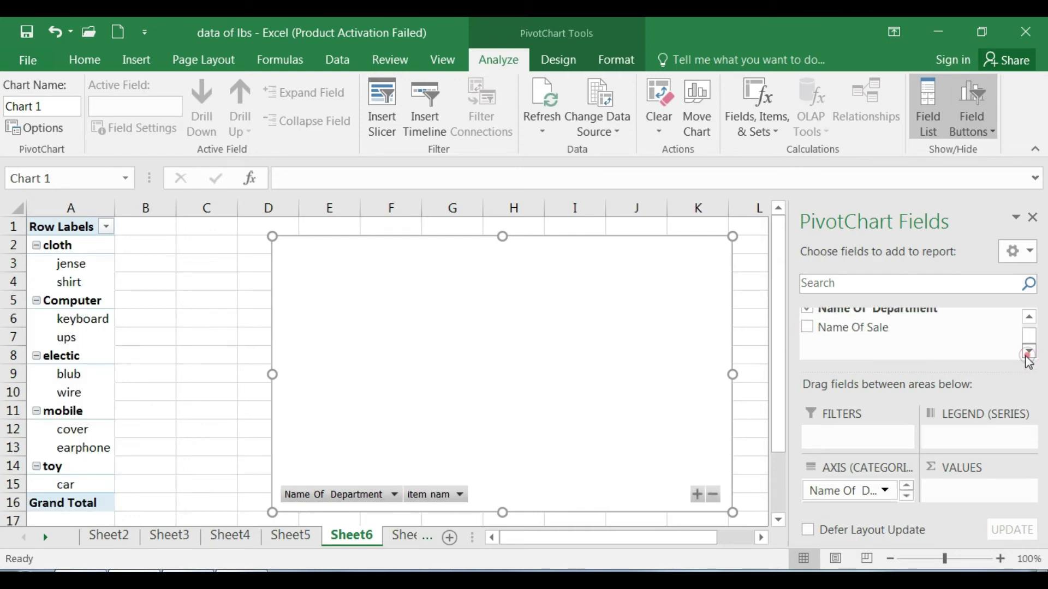
pyautogui.click(812, 331)
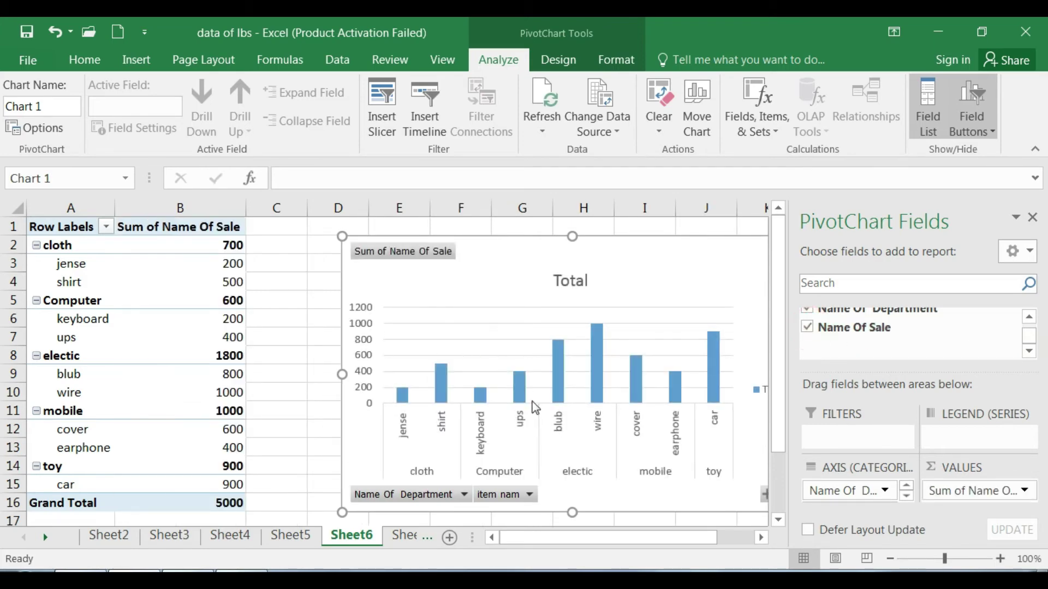
pyautogui.click(1033, 219)
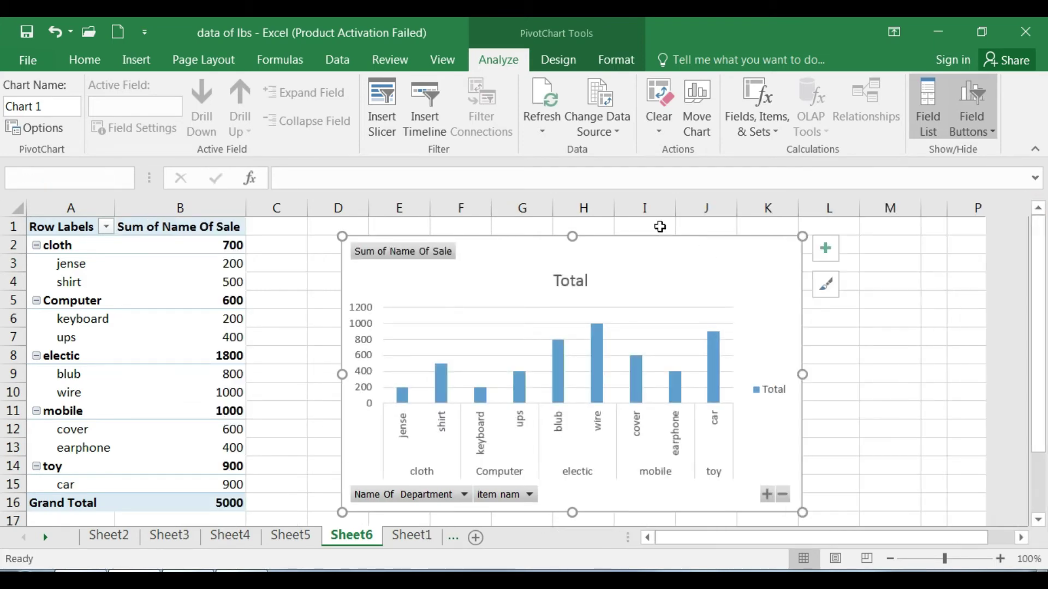
# Step: Move the chart beside the pivot table and resize it wider and taller
pyautogui.moveTo(654, 239); pyautogui.dragTo(575, 235)
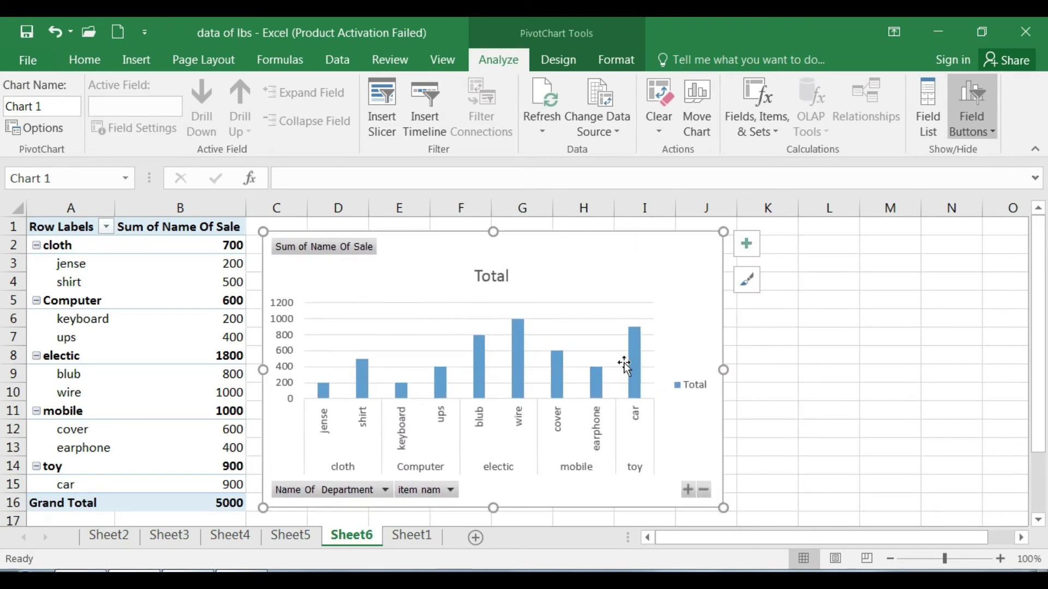
pyautogui.moveTo(763, 508); pyautogui.dragTo(764, 510)
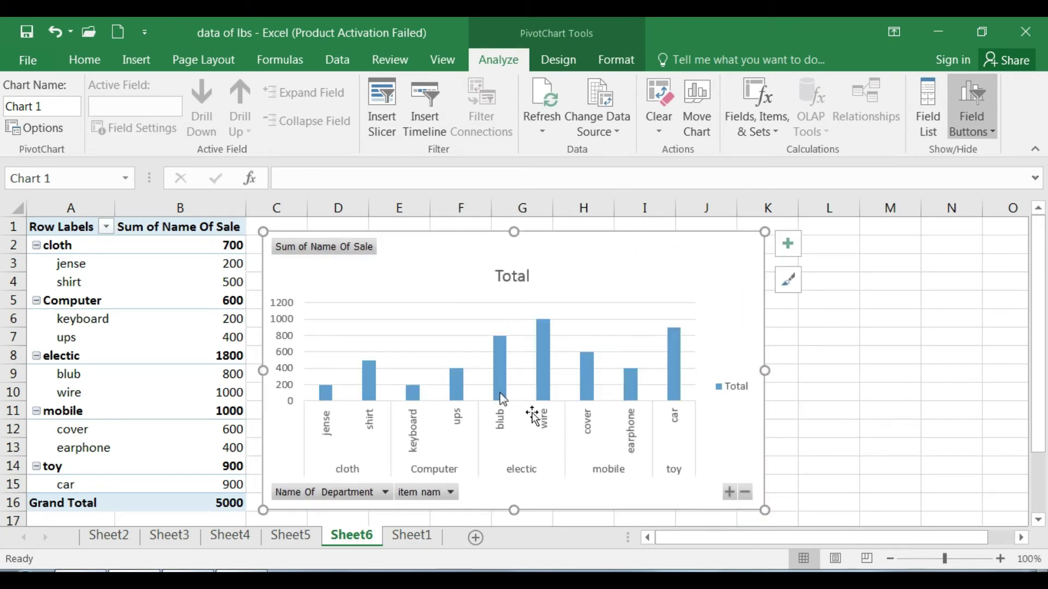
pyautogui.moveTo(329, 229); pyautogui.dragTo(344, 227)
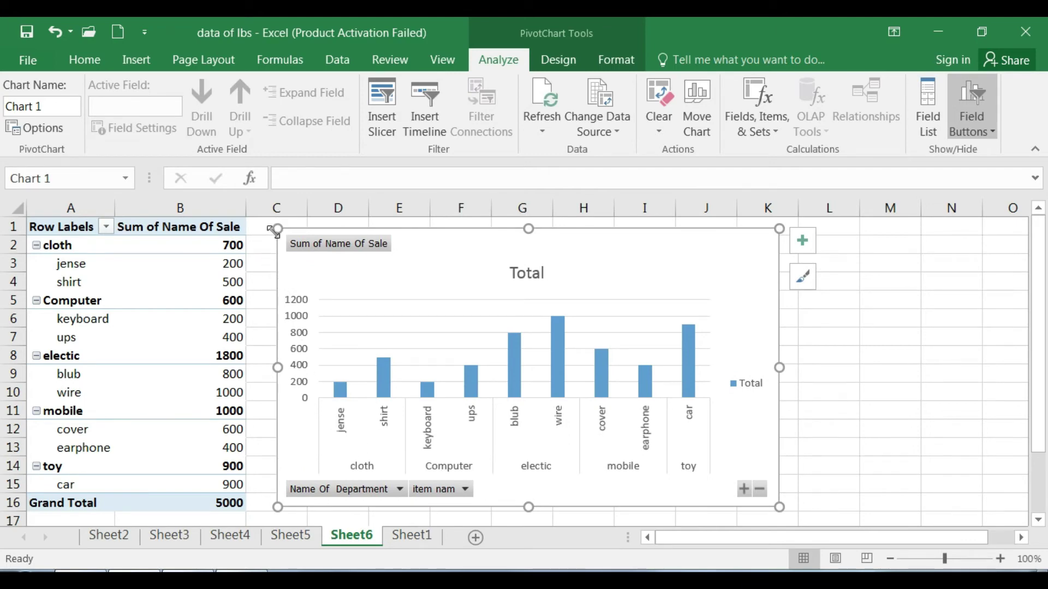
pyautogui.moveTo(273, 230)
pyautogui.mouseDown()
pyautogui.moveTo(277, 213)
pyautogui.moveTo(295, 237)
pyautogui.mouseUp()
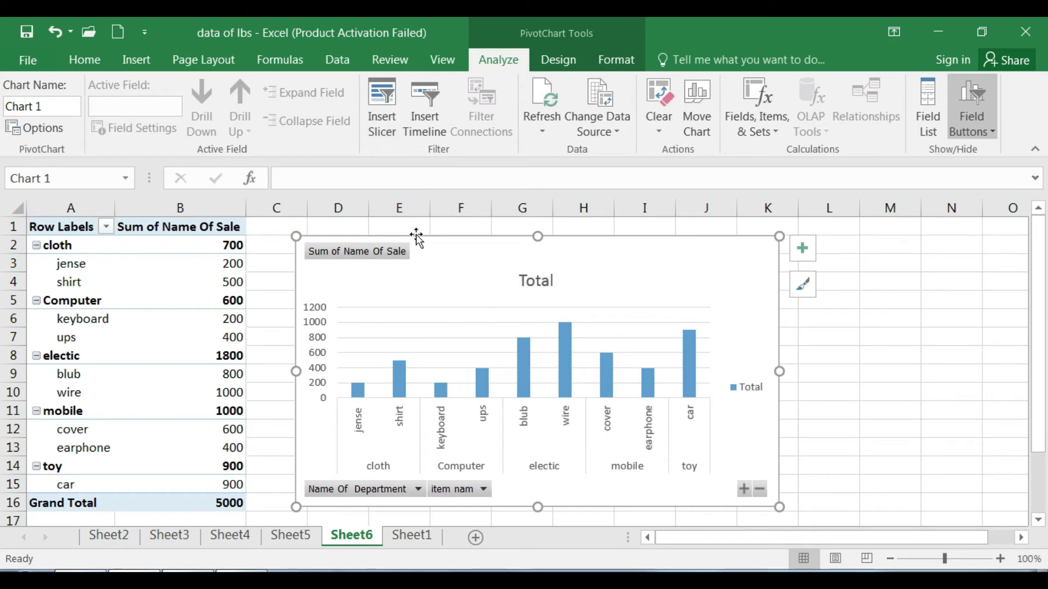
pyautogui.moveTo(416, 236); pyautogui.dragTo(440, 221)
# Step: Insert a Name Of Department slicer, move it off the chart and enlarge it
pyautogui.click(382, 109)
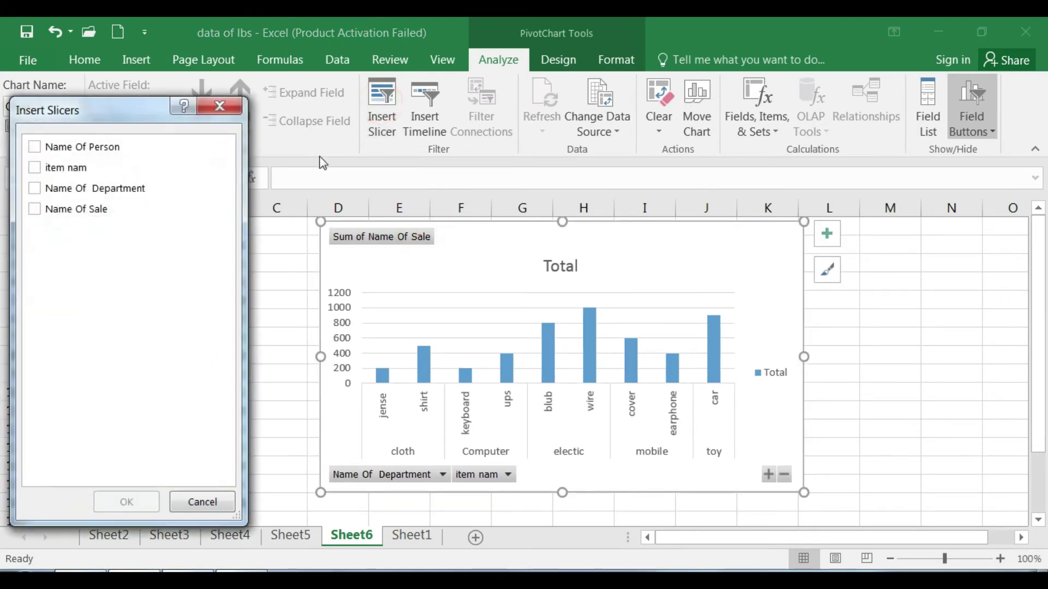
pyautogui.moveTo(126, 118); pyautogui.dragTo(154, 131)
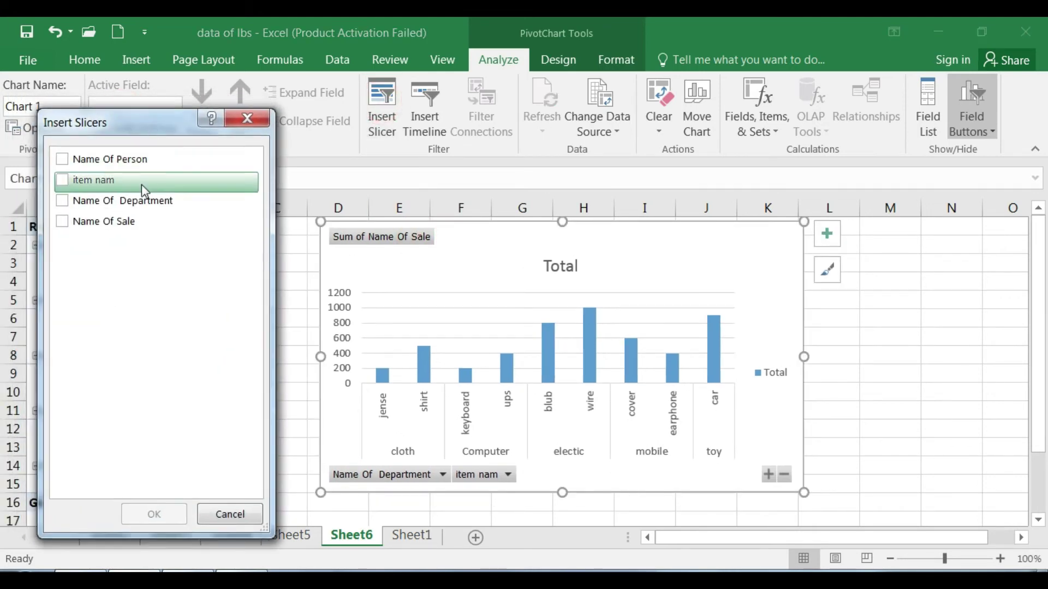
pyautogui.click(62, 202)
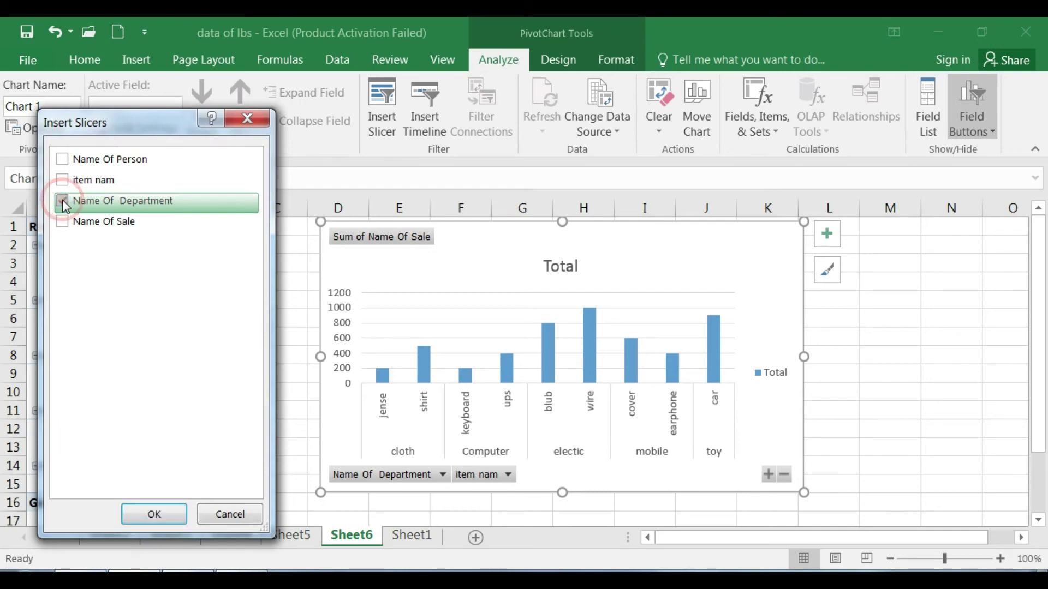
pyautogui.click(155, 514)
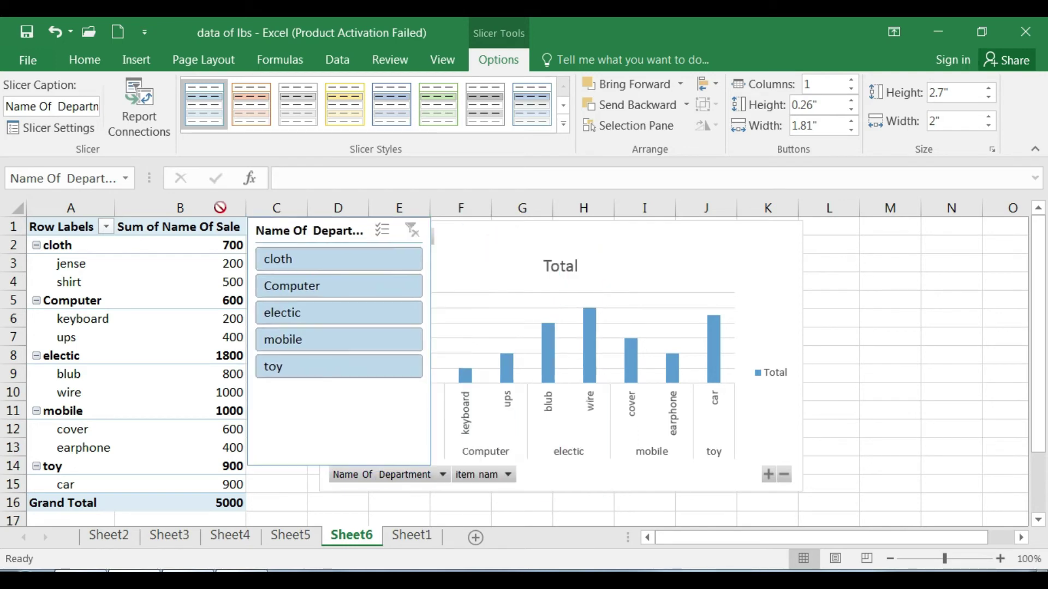
pyautogui.moveTo(470, 249); pyautogui.dragTo(124, 239)
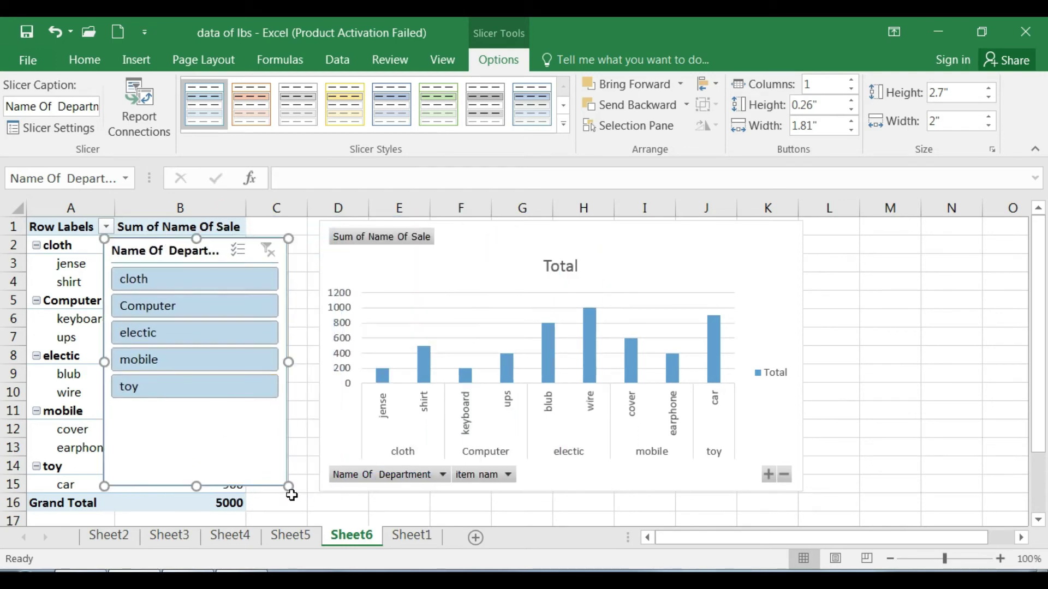
pyautogui.moveTo(289, 486); pyautogui.dragTo(299, 502)
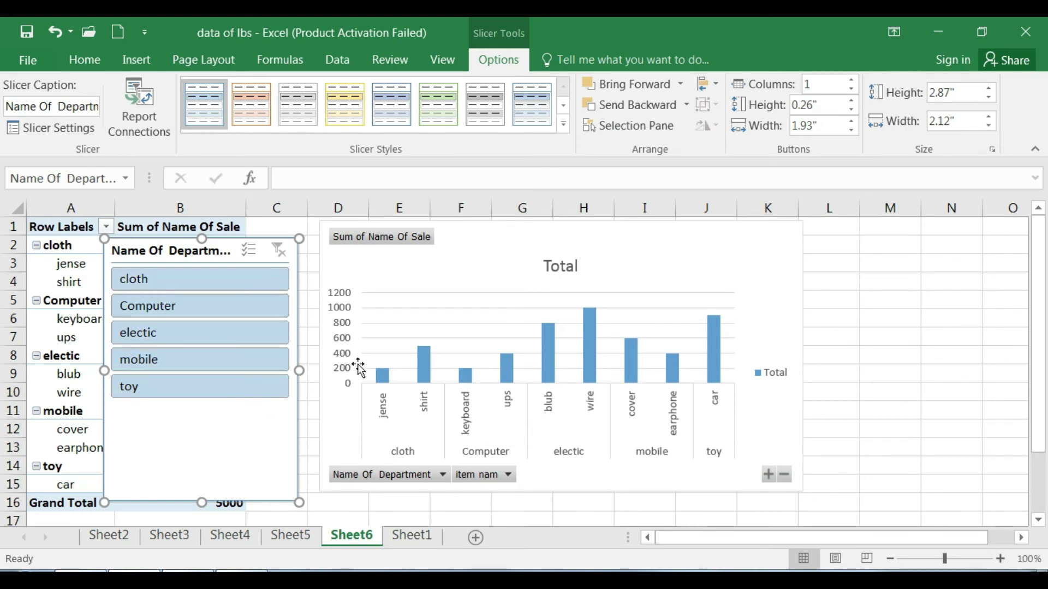
# Step: Filter the chart to single departments in turn: cloth, Computer, electic, mobile, toy
pyautogui.click(148, 283)
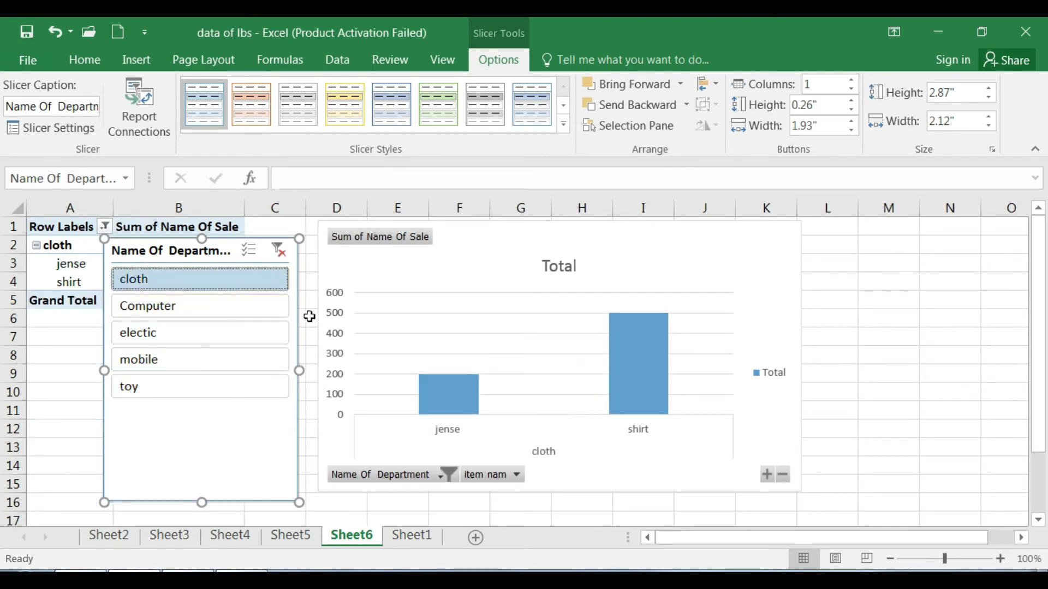
pyautogui.moveTo(267, 241); pyautogui.dragTo(202, 252)
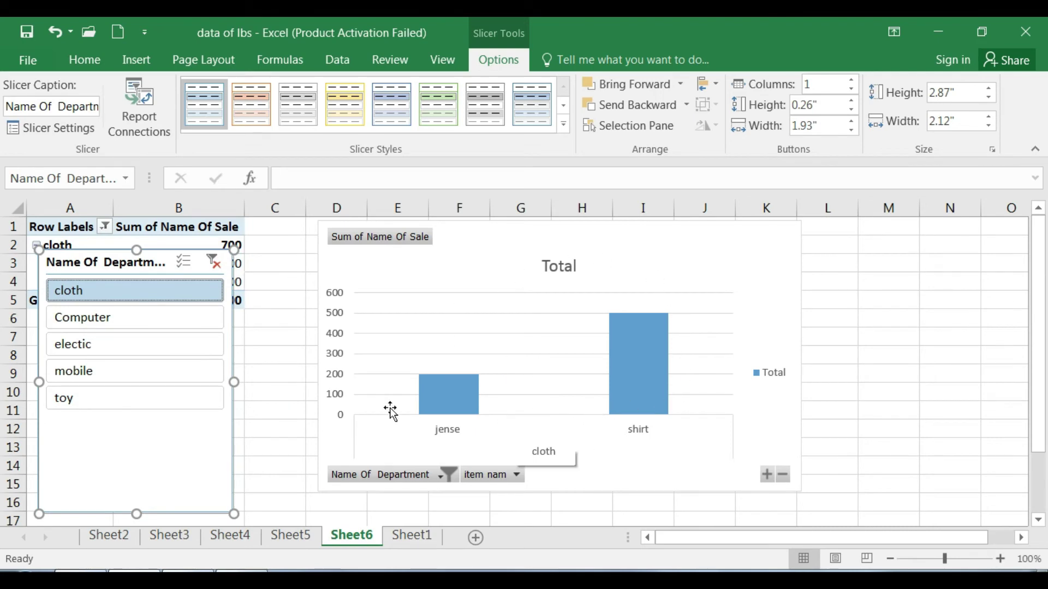
pyautogui.click(71, 317)
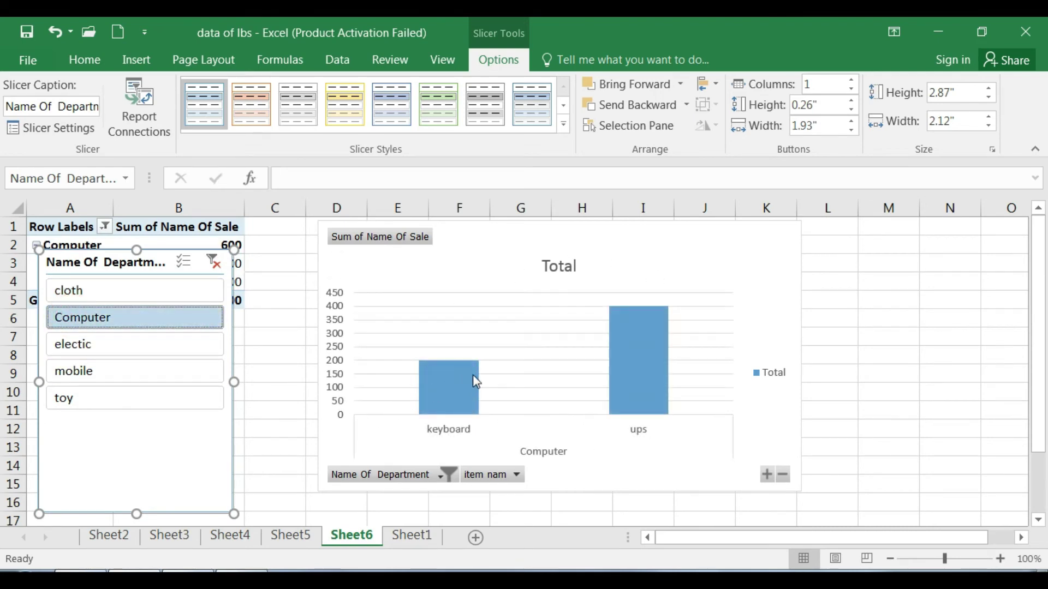
pyautogui.click(81, 344)
pyautogui.click(74, 368)
pyautogui.click(82, 399)
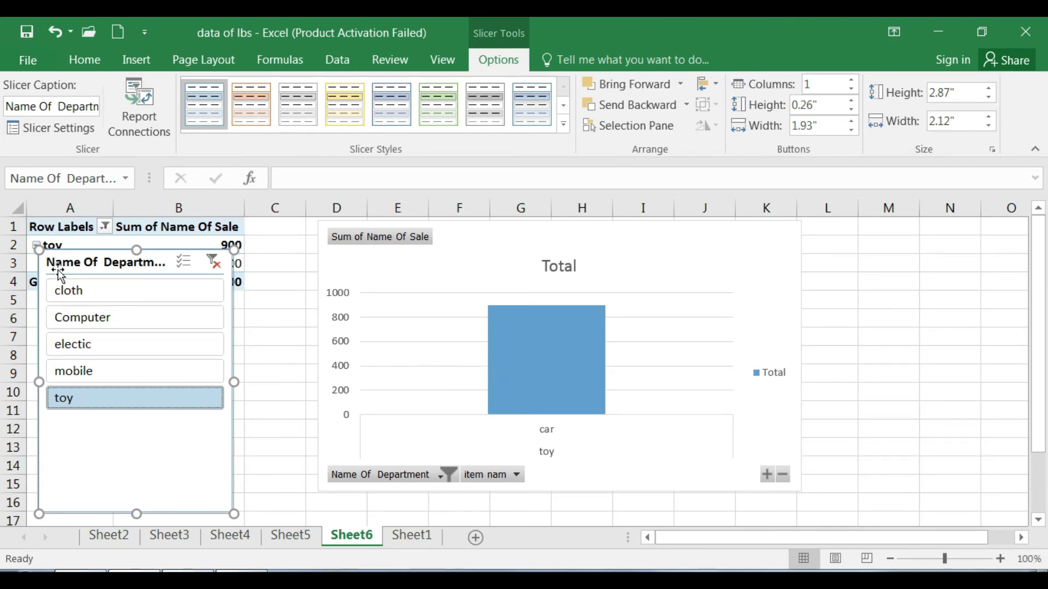
# Step: Use Multi-Select to combine departments (mobile with electic, then toy), then clear the filter
pyautogui.click(184, 262)
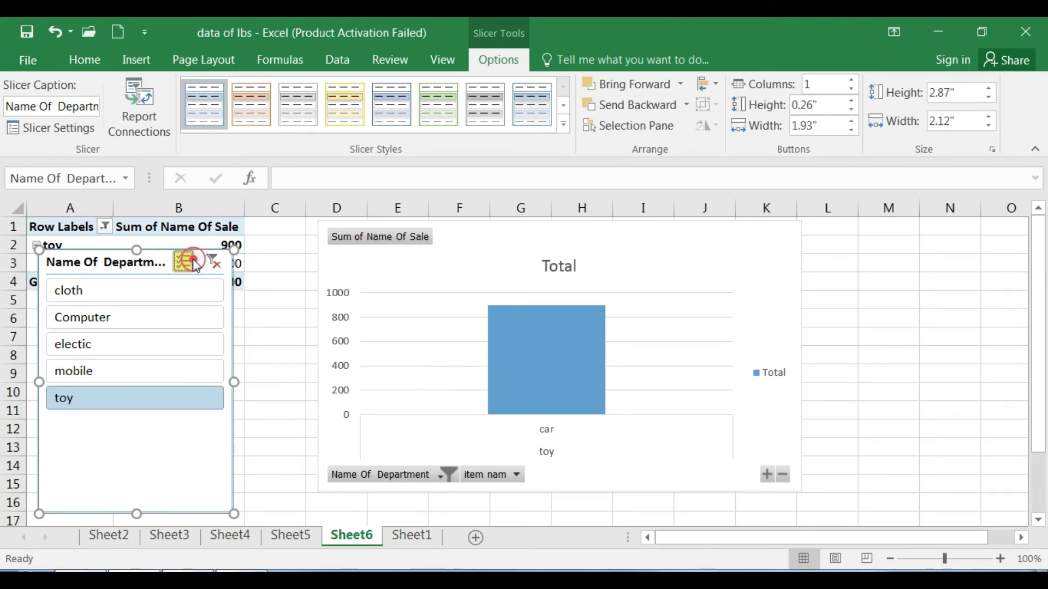
pyautogui.click(132, 370)
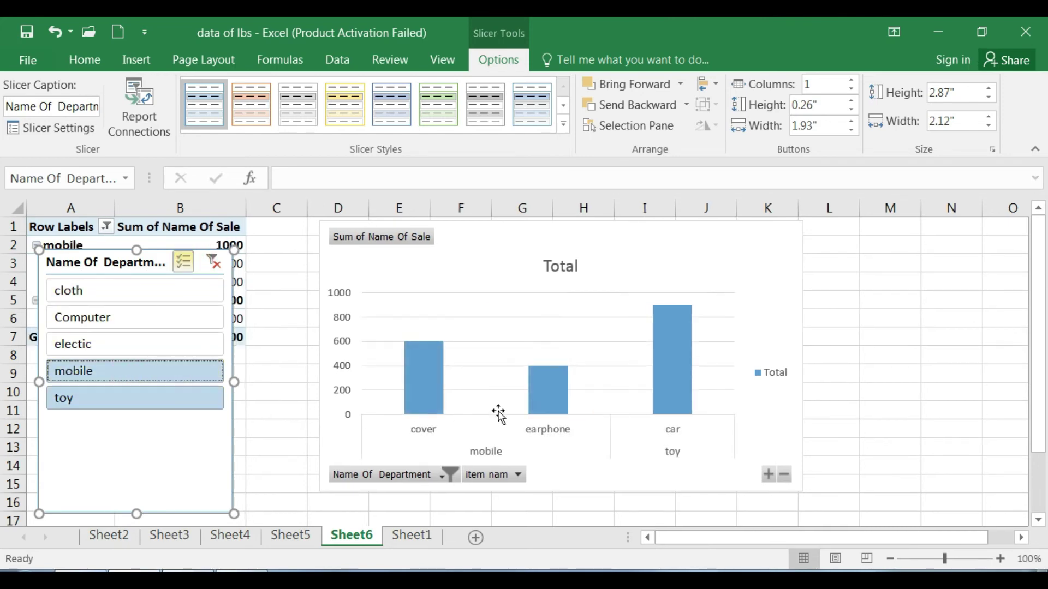
pyautogui.click(145, 345)
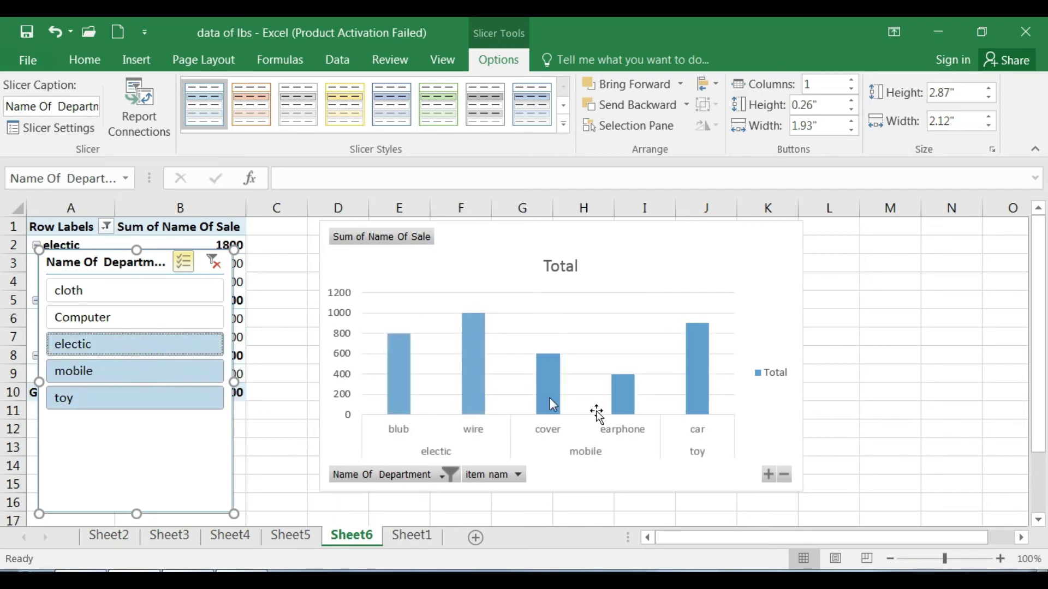
pyautogui.click(183, 262)
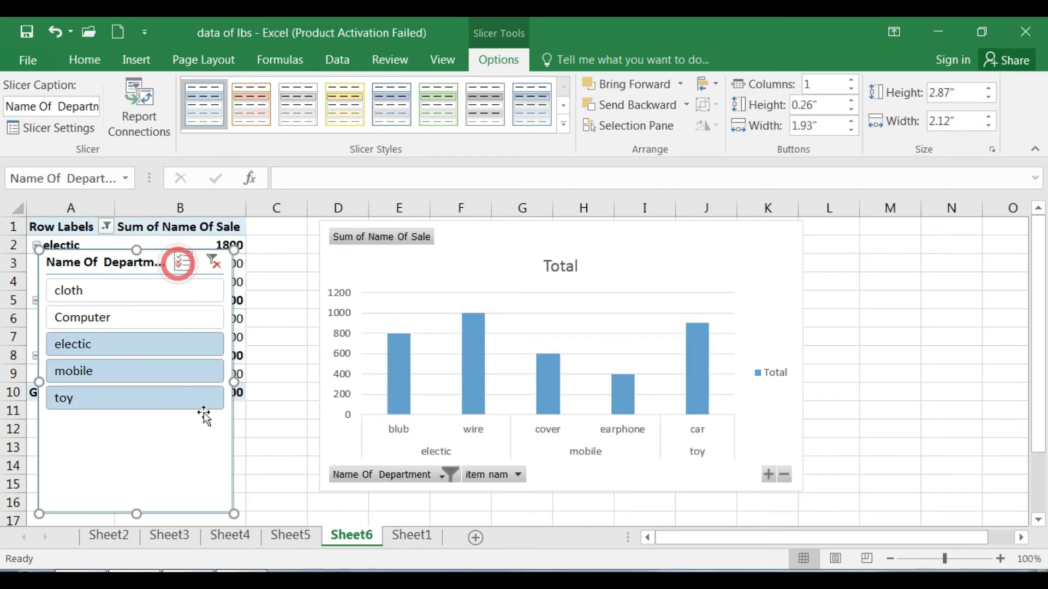
pyautogui.click(125, 375)
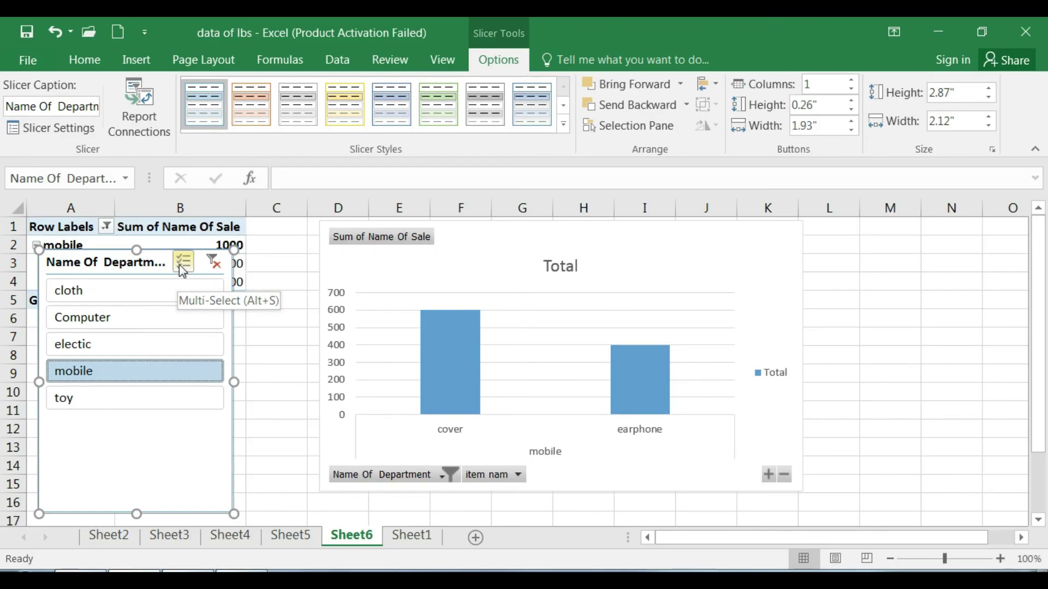
pyautogui.click(183, 263)
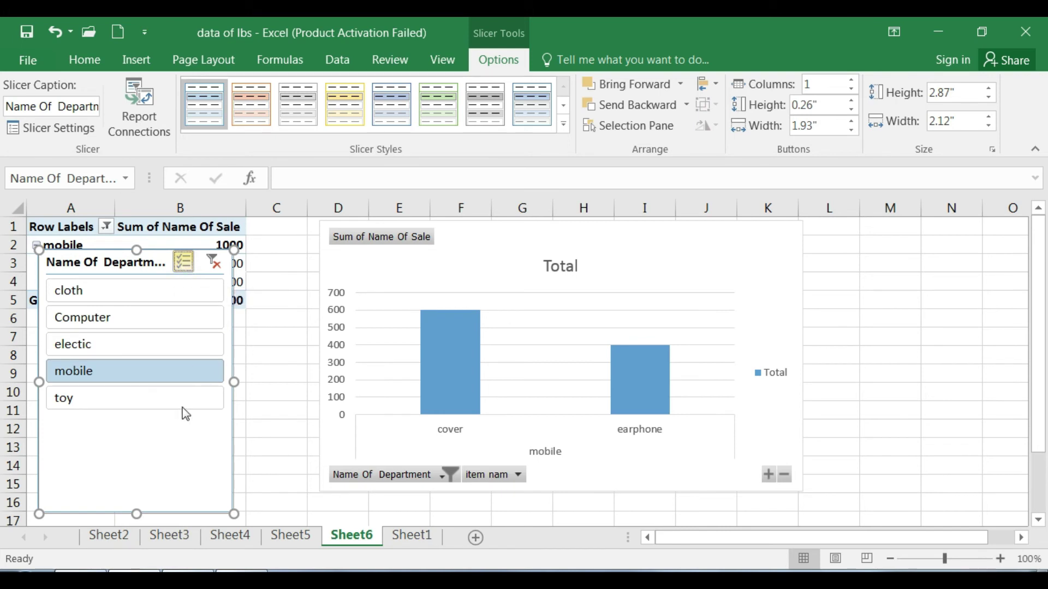
pyautogui.click(96, 404)
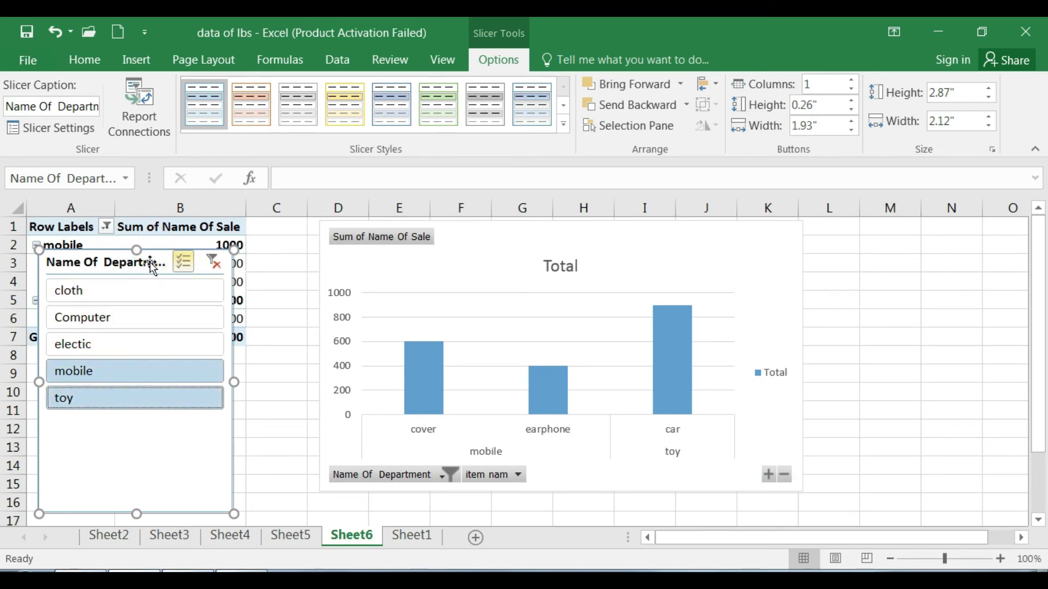
pyautogui.click(214, 264)
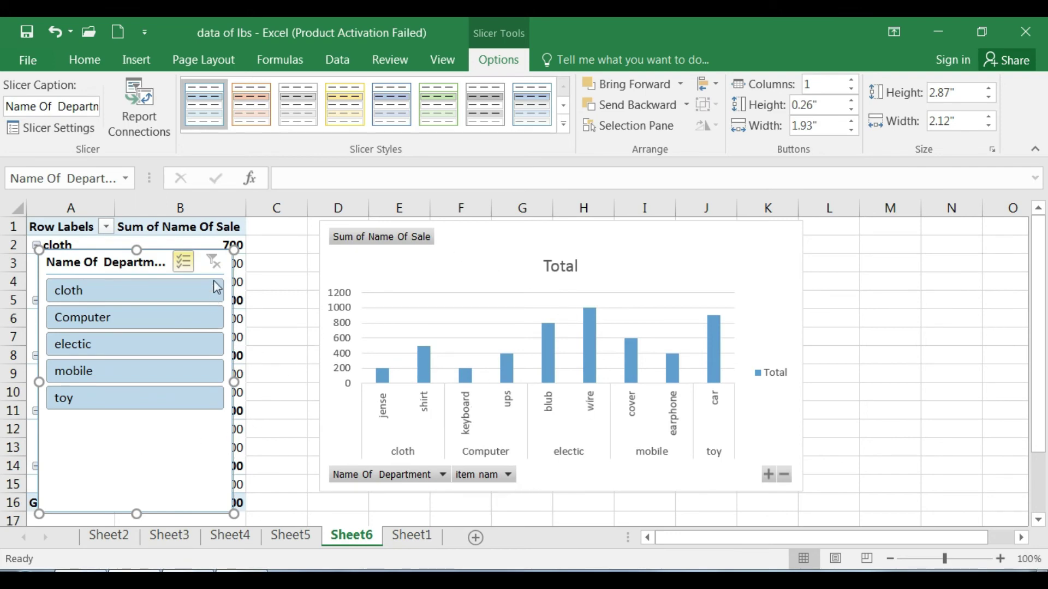
pyautogui.click(218, 252)
# Step: Delete the department slicer and view the item nam filter list, leaving all nine items ticked
pyautogui.press('Delete')
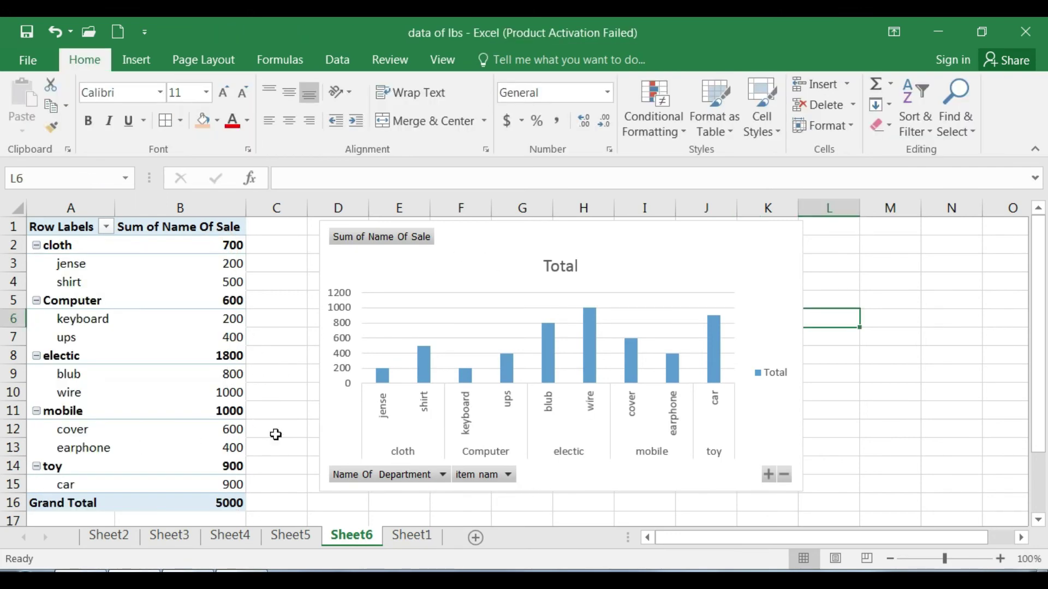
pyautogui.click(443, 474)
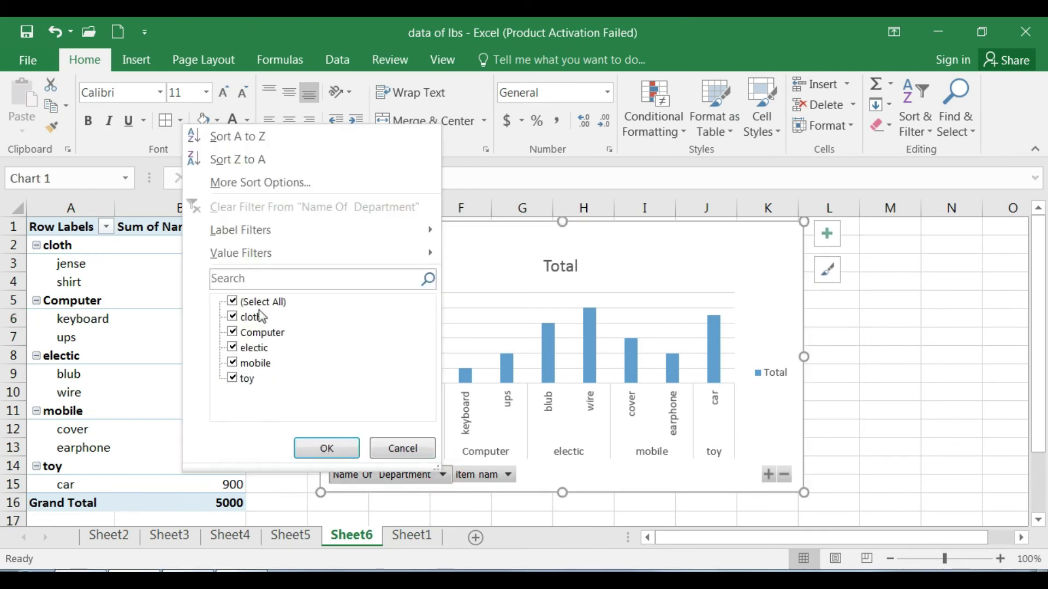
pyautogui.click(536, 483)
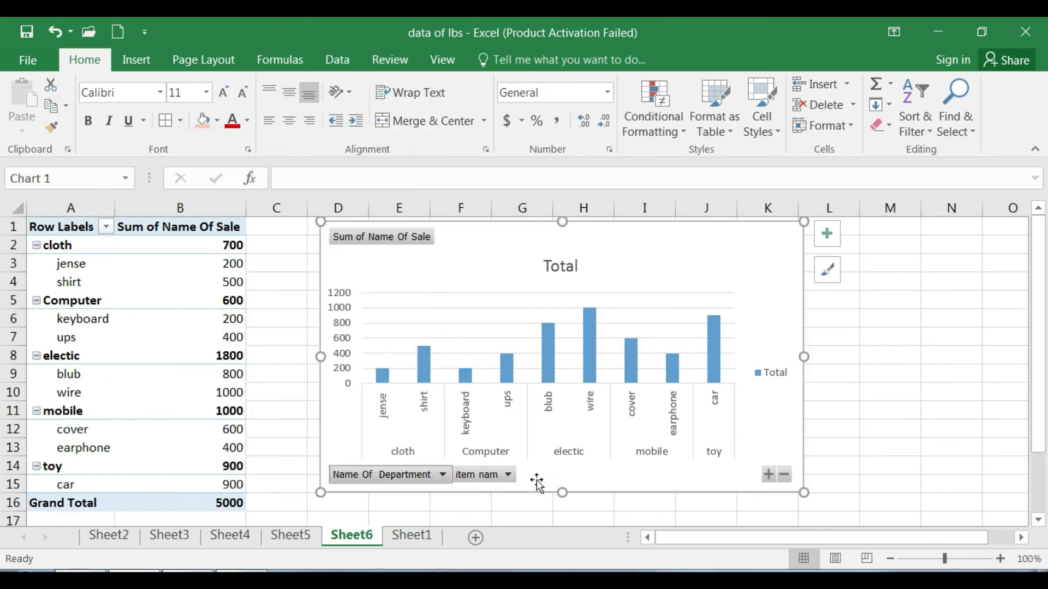
pyautogui.click(507, 475)
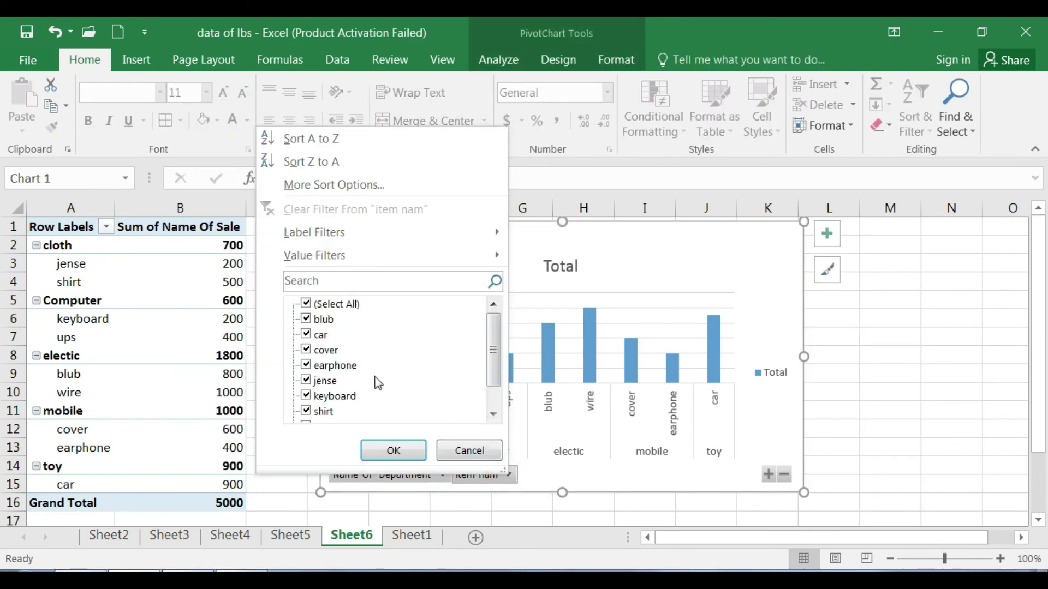
pyautogui.moveTo(494, 333); pyautogui.dragTo(499, 361)
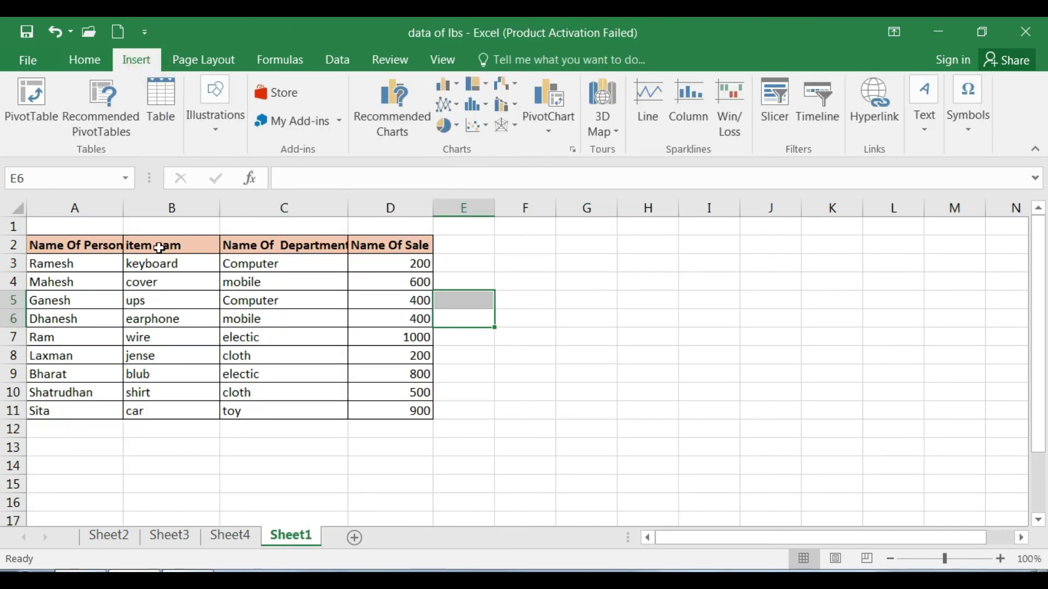
# Step: Insert a 3-D pie chart from the sales table A2:D11 and glance at its chart filters
pyautogui.moveTo(79, 245); pyautogui.dragTo(402, 405)
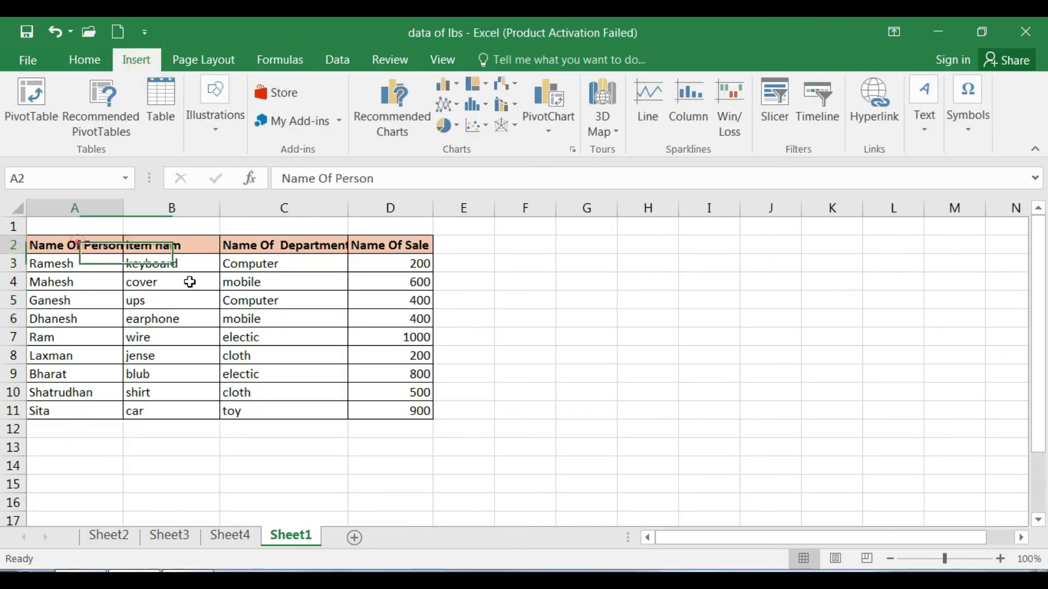
pyautogui.click(450, 132)
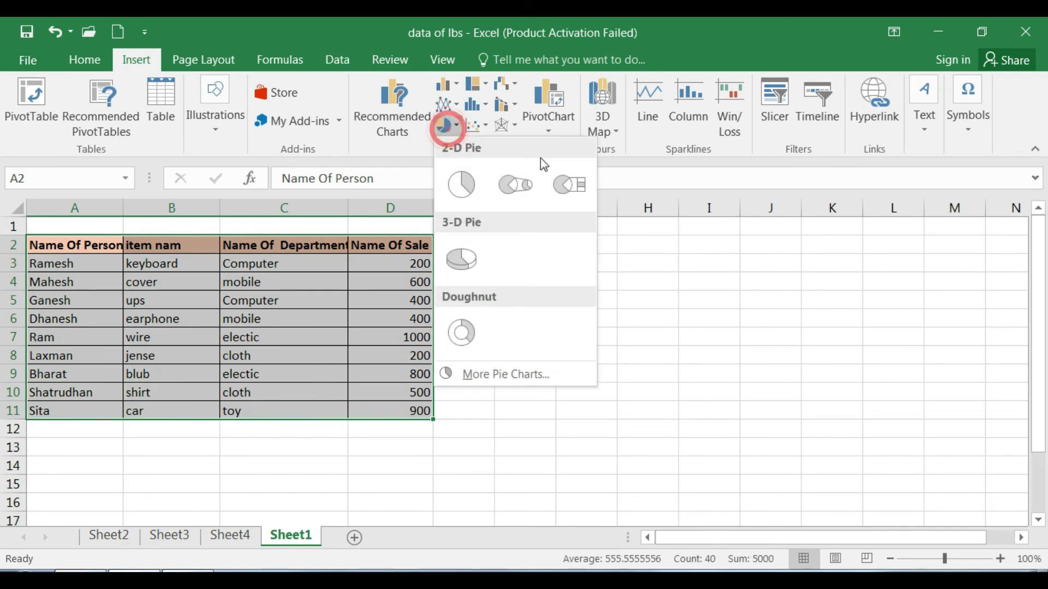
pyautogui.click(460, 262)
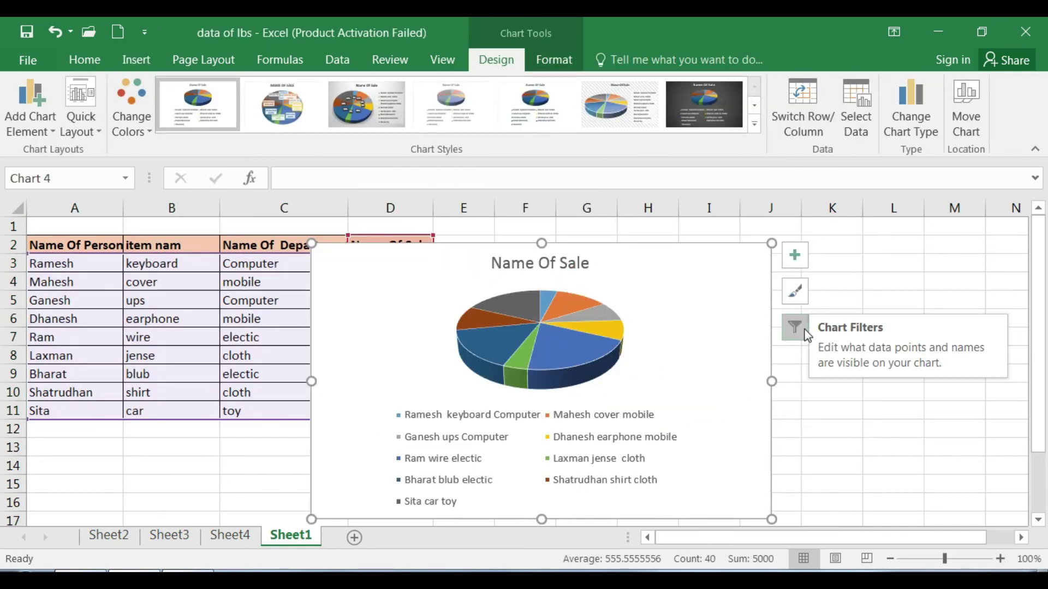
pyautogui.click(802, 329)
pyautogui.click(490, 442)
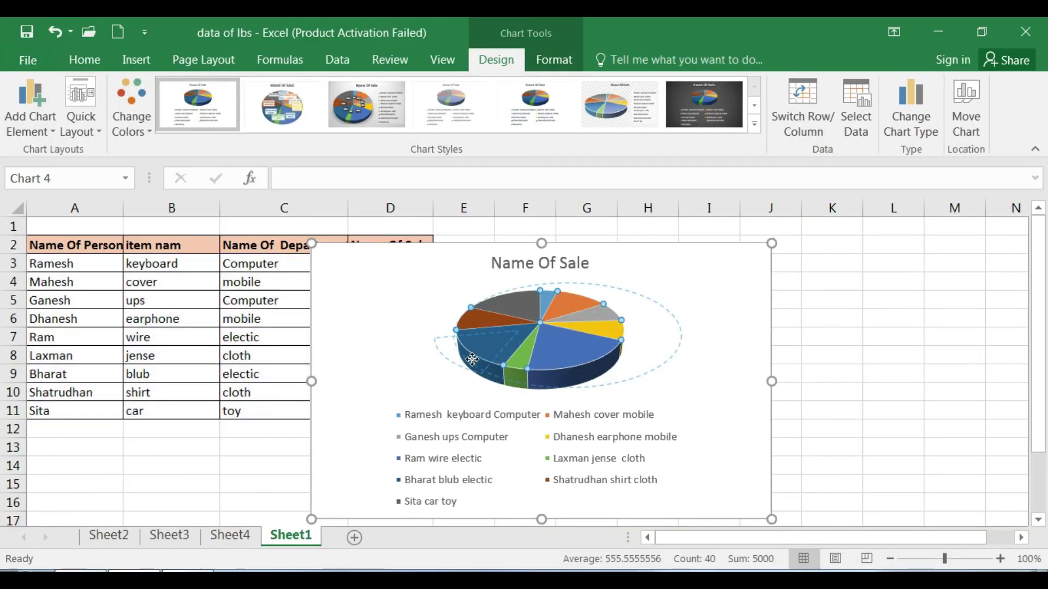
# Step: Explode the pie slices apart and enlarge the chart
pyautogui.moveTo(491, 346); pyautogui.dragTo(471, 363)
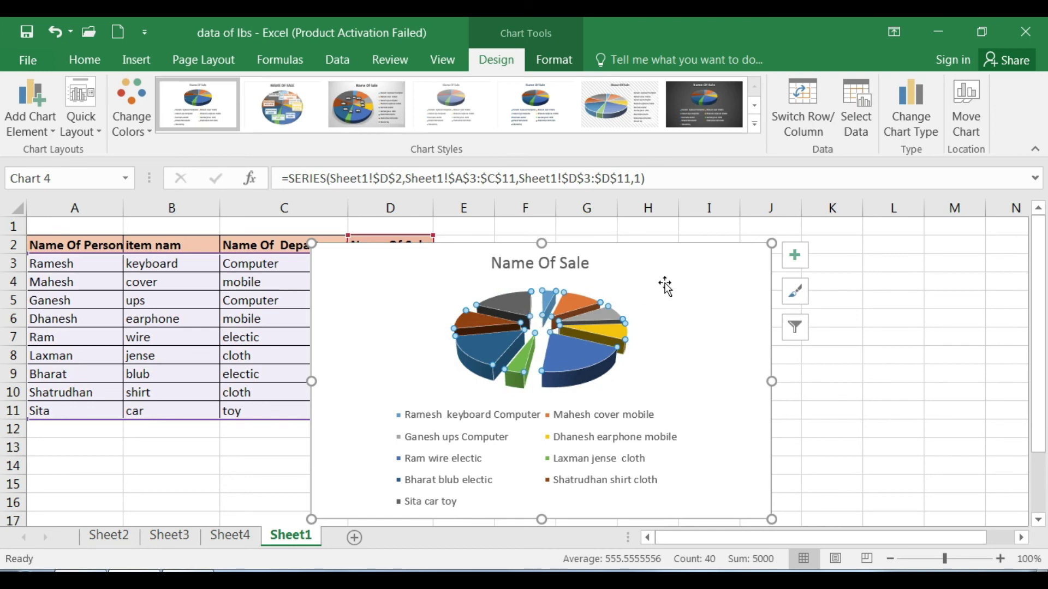
pyautogui.moveTo(771, 243); pyautogui.dragTo(842, 218)
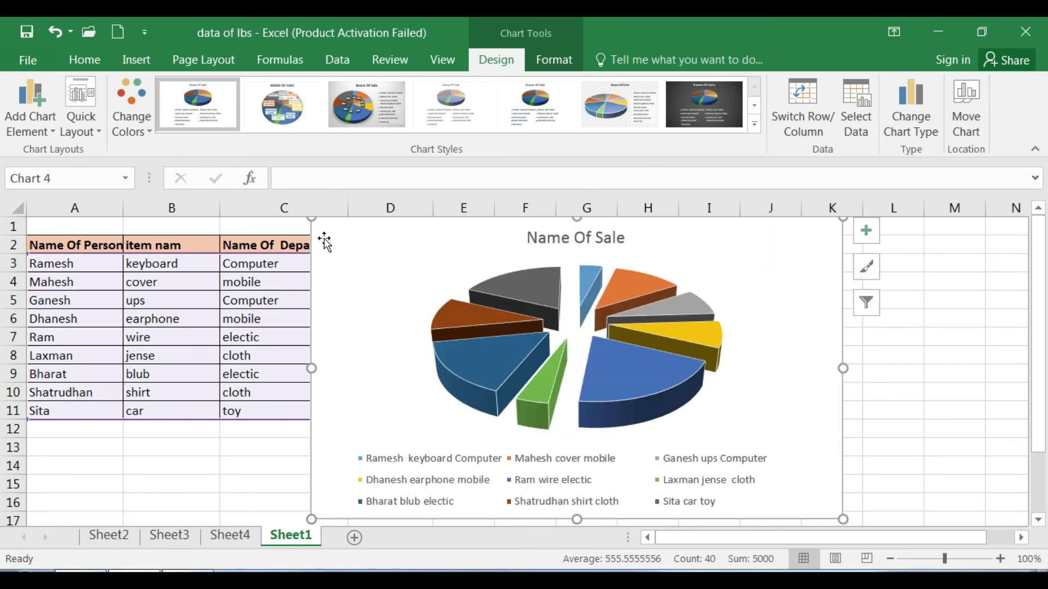
pyautogui.moveTo(315, 219); pyautogui.dragTo(310, 220)
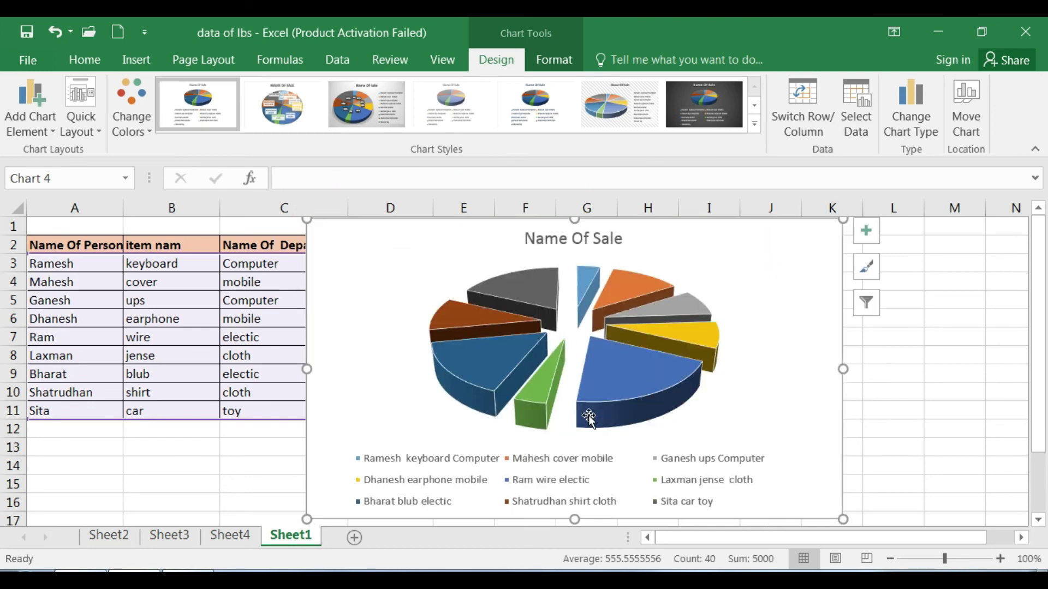
# Step: Remove the pie chart's legend and add data labels showing each slice's sales value
pyautogui.click(867, 233)
pyautogui.click(908, 286)
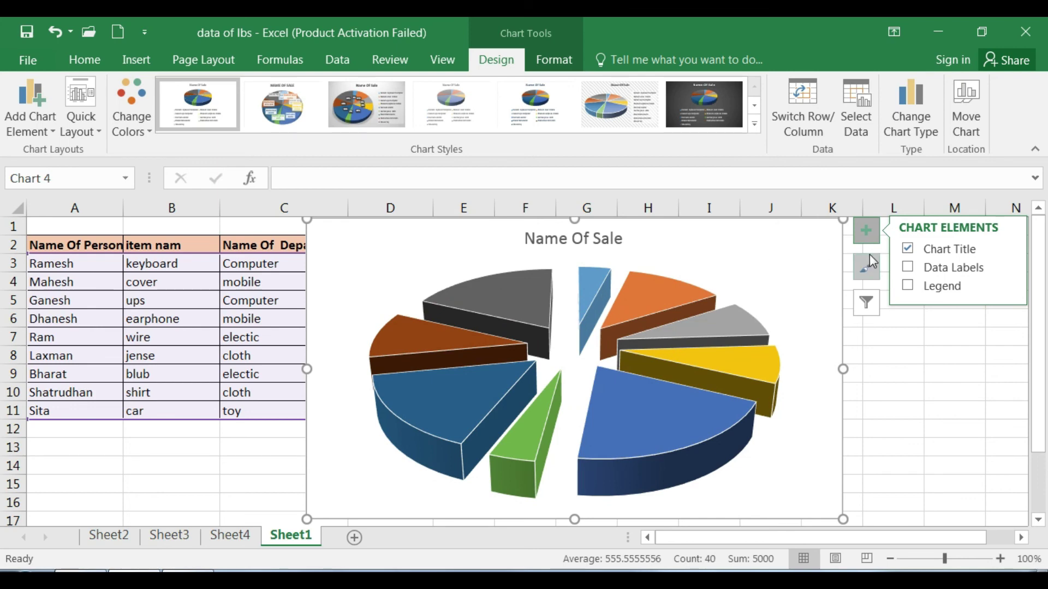
pyautogui.click(909, 269)
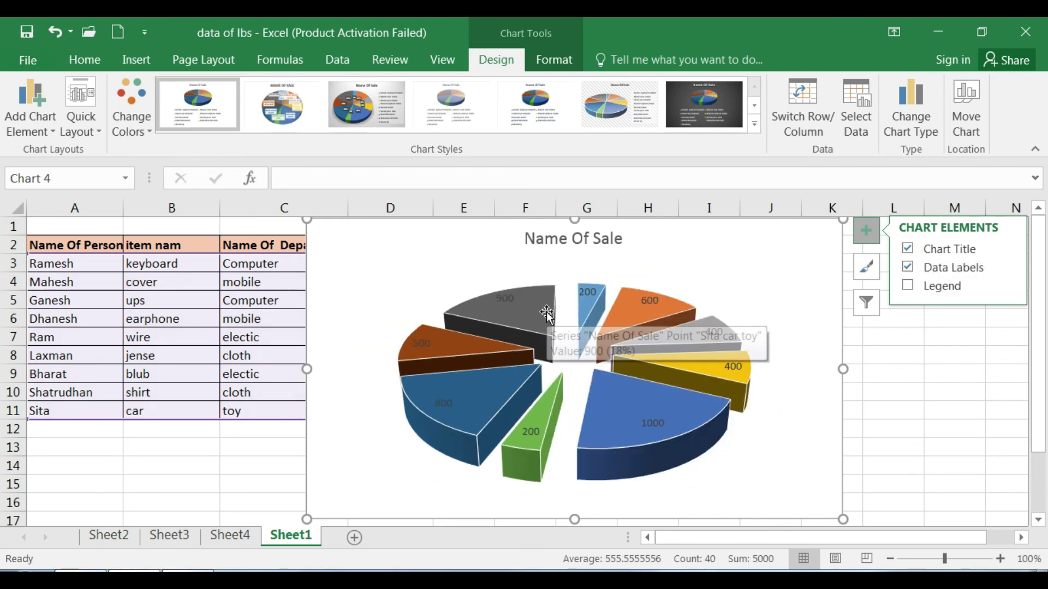
pyautogui.click(873, 269)
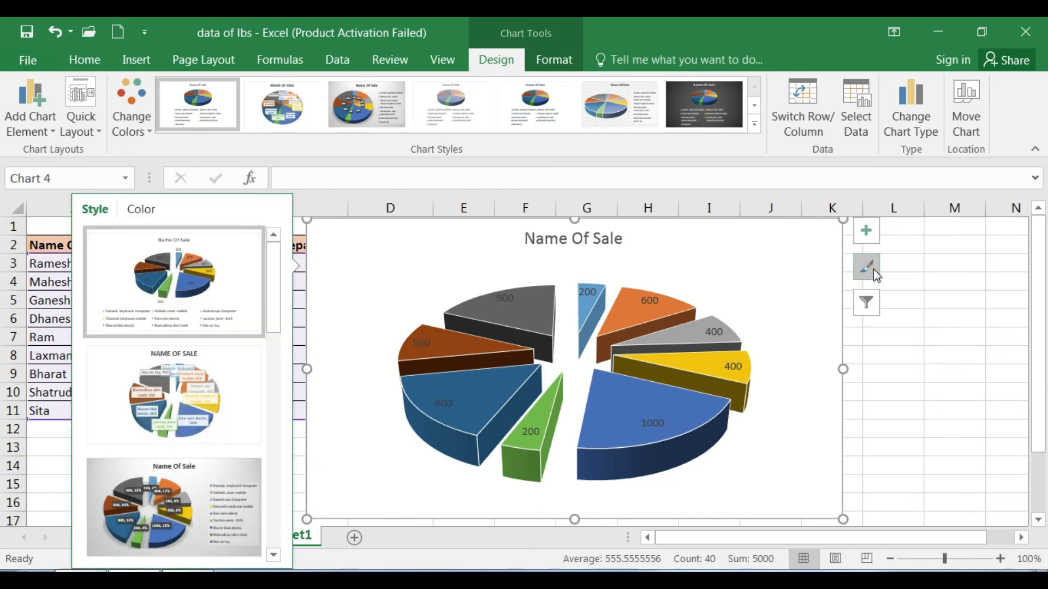
# Step: Reselect the pie chart and try the second style from the Chart Styles list
pyautogui.click(889, 360)
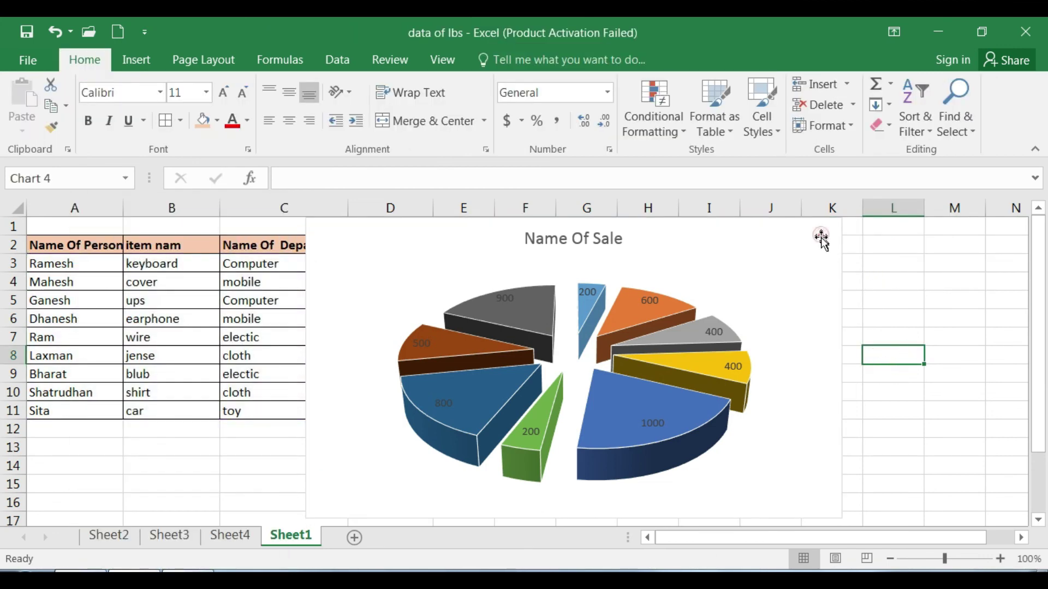
pyautogui.click(821, 239)
pyautogui.click(866, 265)
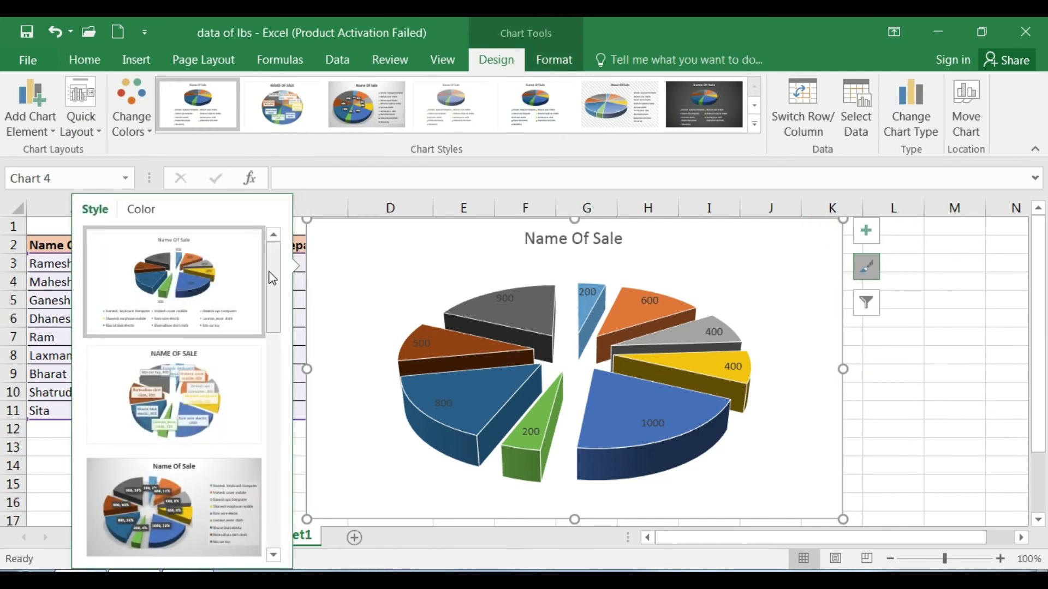
pyautogui.scroll(-1, 272, 278)
pyautogui.click(169, 283)
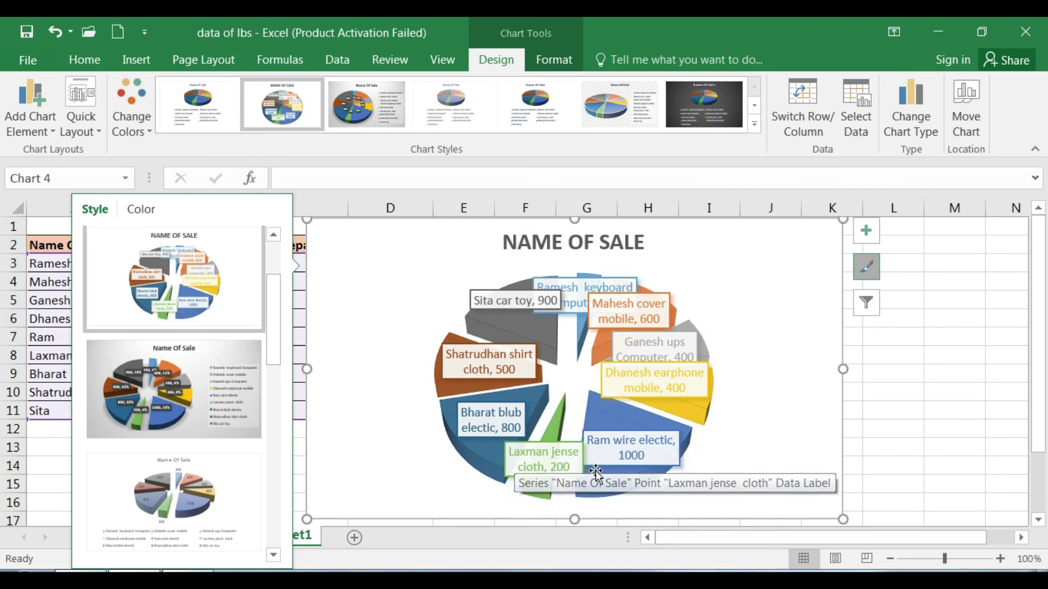
# Step: Apply the dark chart style, with value and percentage labels and a legend at the bottom
pyautogui.click(213, 463)
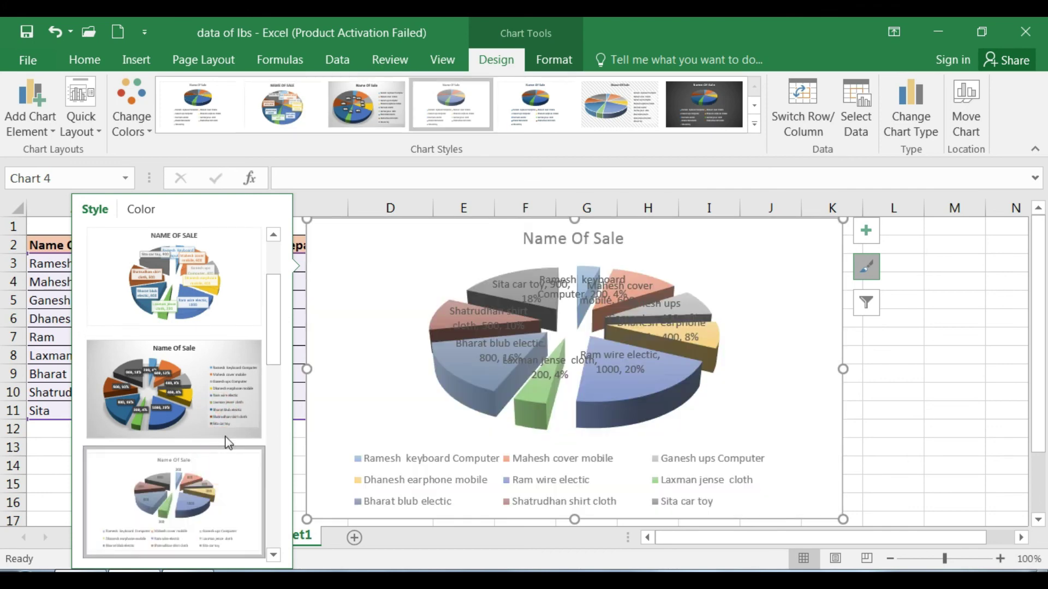
pyautogui.moveTo(273, 300); pyautogui.dragTo(273, 387)
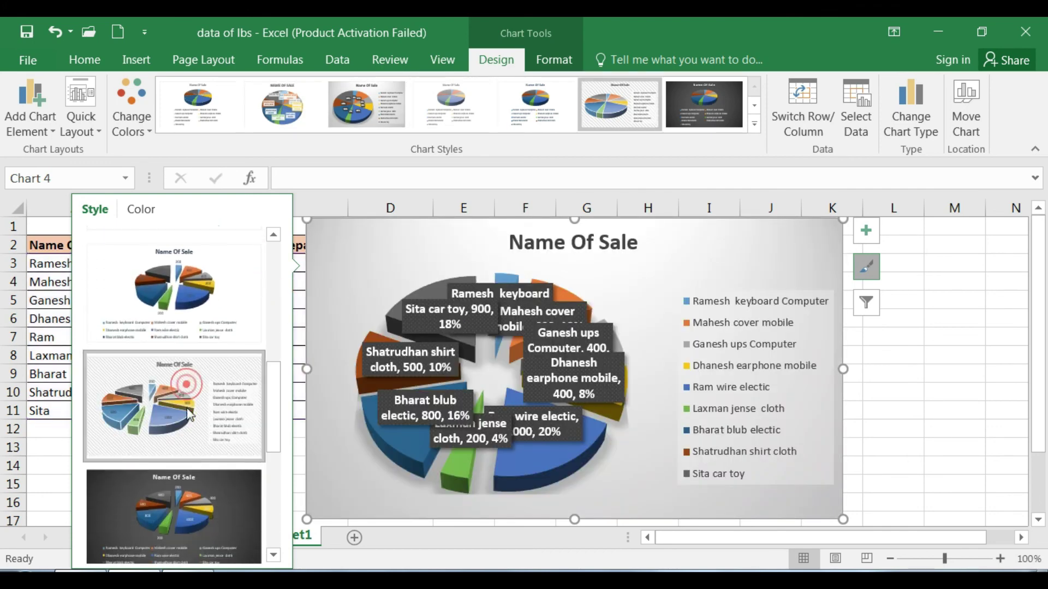
pyautogui.click(175, 510)
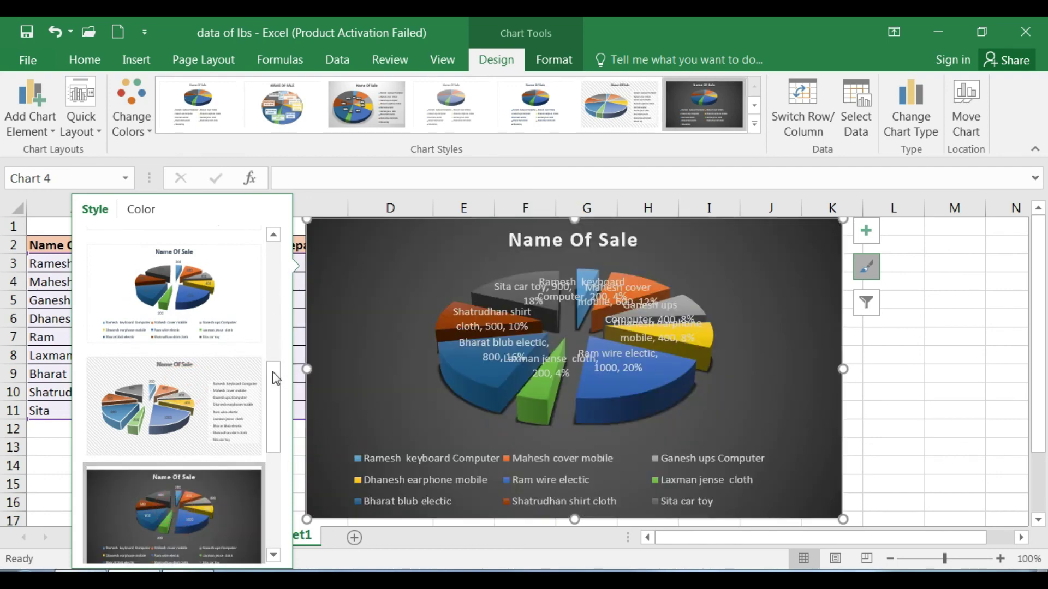
pyautogui.moveTo(276, 378); pyautogui.dragTo(276, 473)
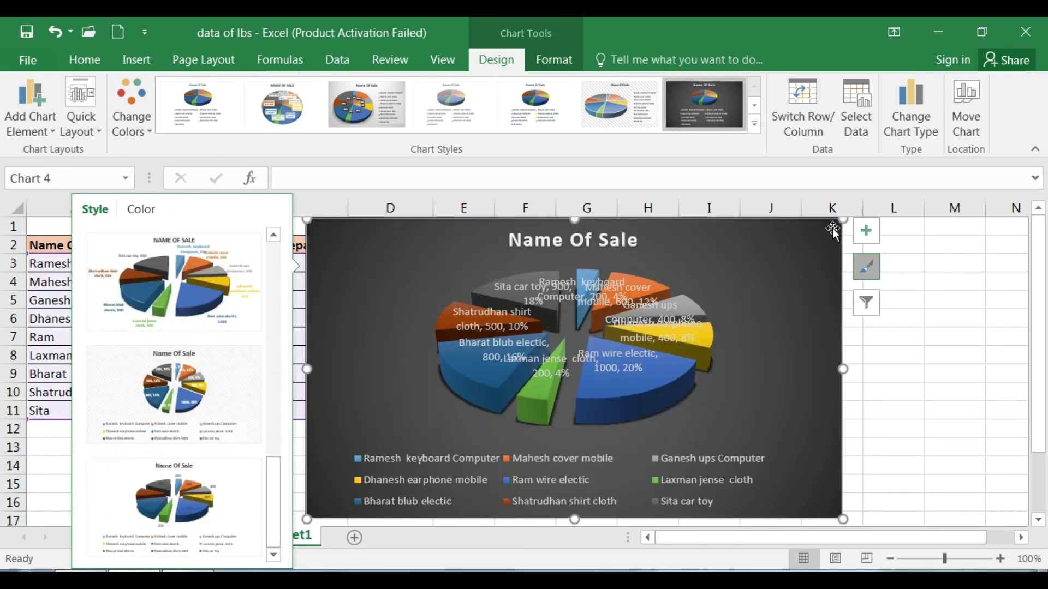
pyautogui.click(770, 227)
pyautogui.click(950, 338)
# Step: Delete the pie chart and select the sales data table A2:D11
pyautogui.click(842, 304)
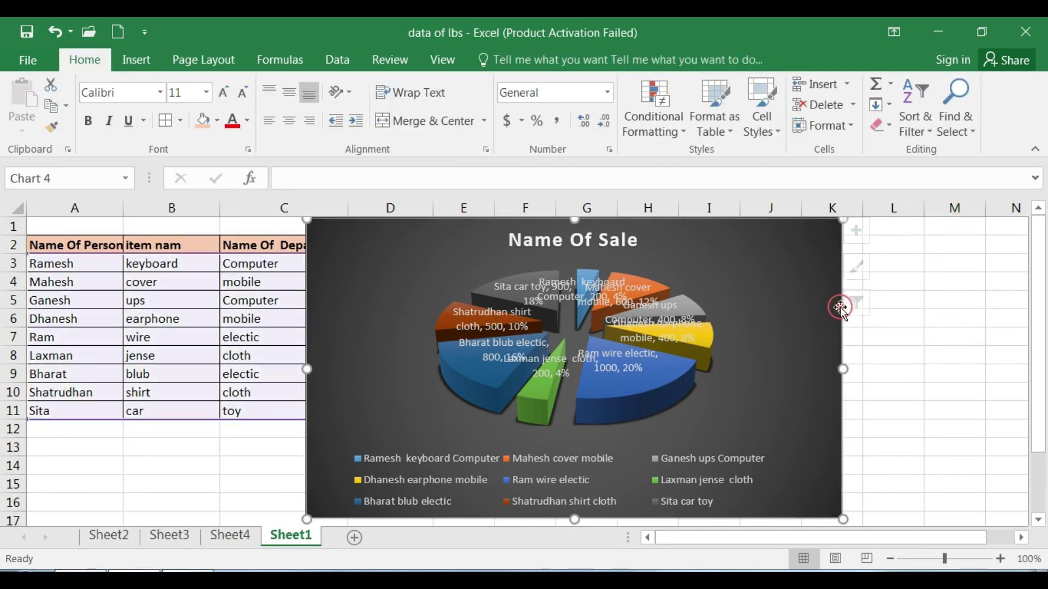
pyautogui.press('Delete')
pyautogui.moveTo(49, 244); pyautogui.dragTo(425, 410)
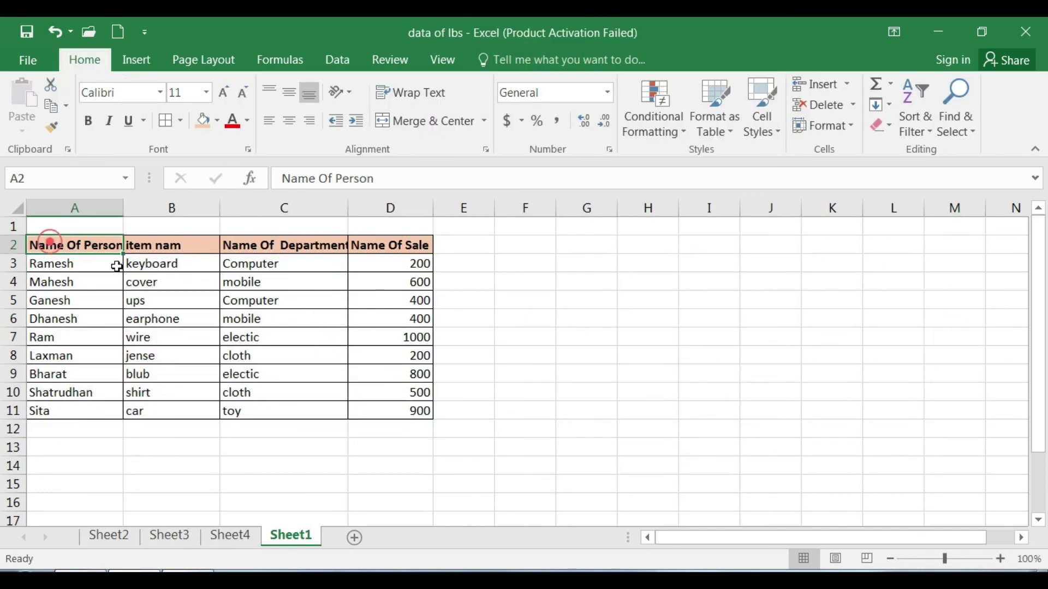
# Step: On Sheet6, move the department-and-item PivotChart slightly to the left
pyautogui.click(137, 59)
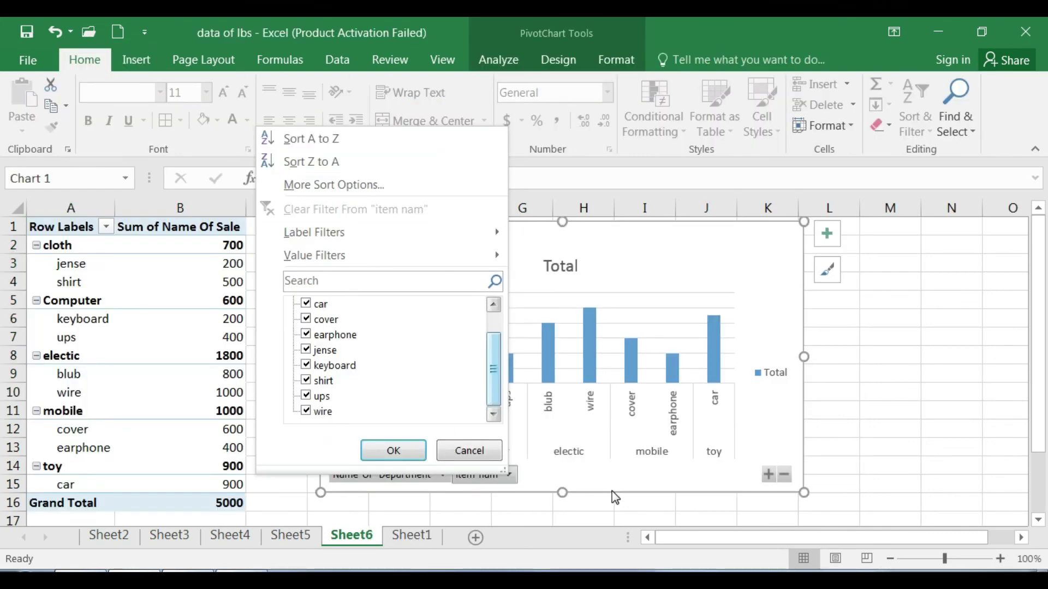
pyautogui.click(616, 498)
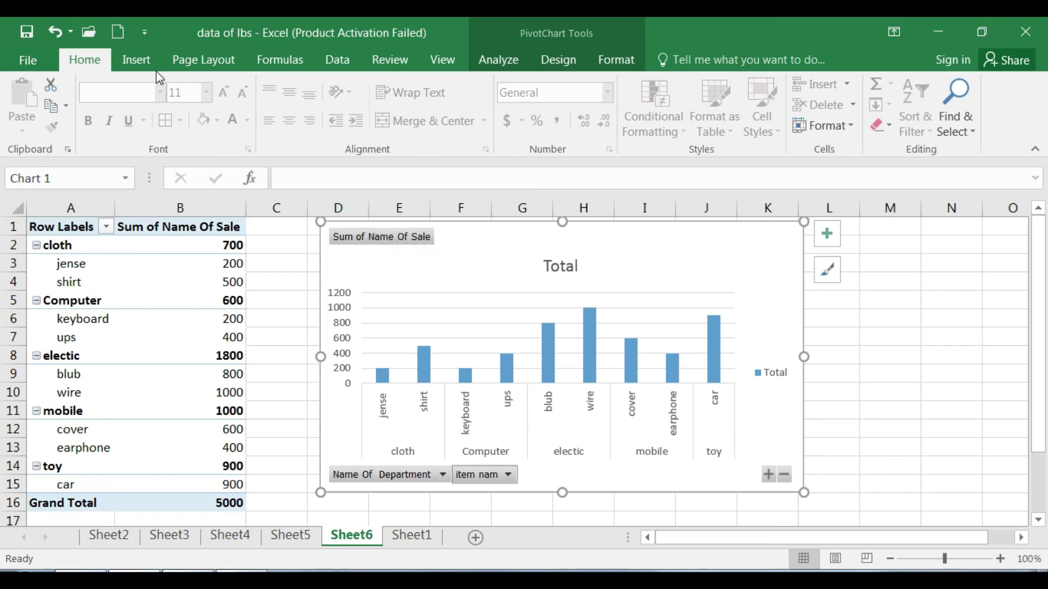
pyautogui.click(143, 62)
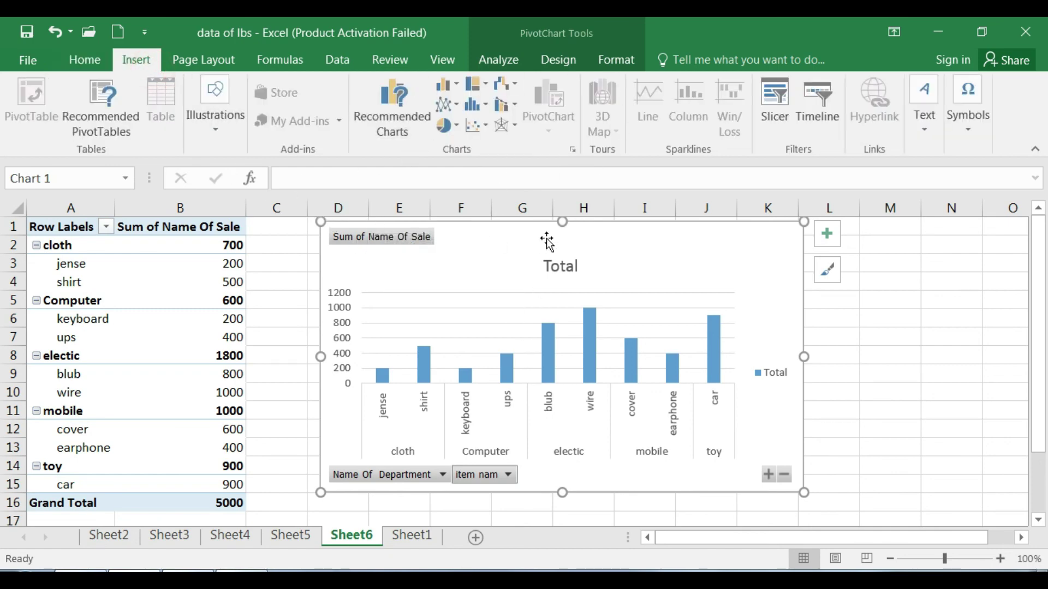
pyautogui.click(558, 59)
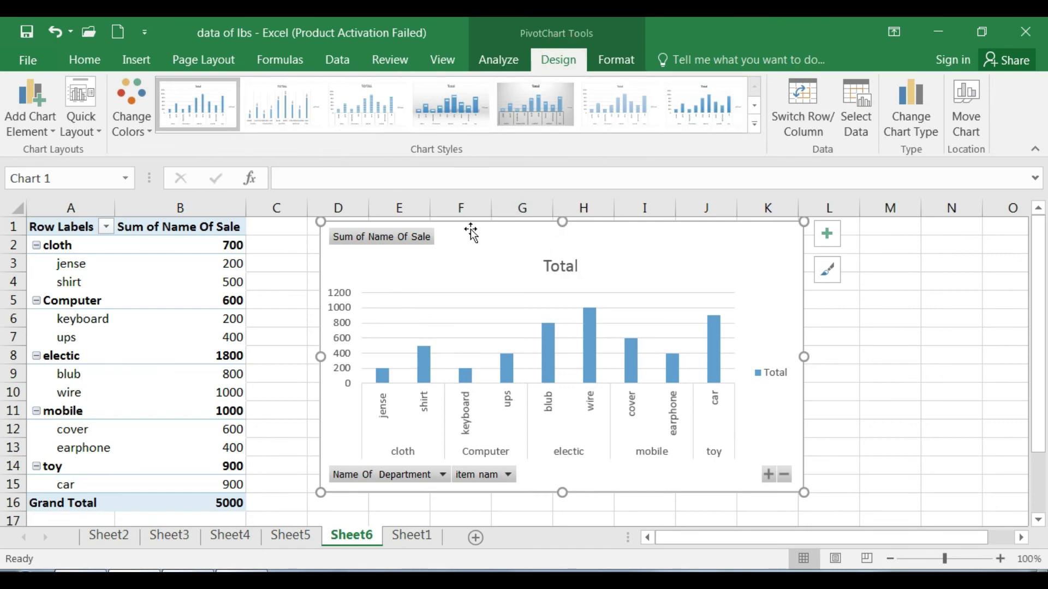
pyautogui.moveTo(479, 231); pyautogui.dragTo(453, 229)
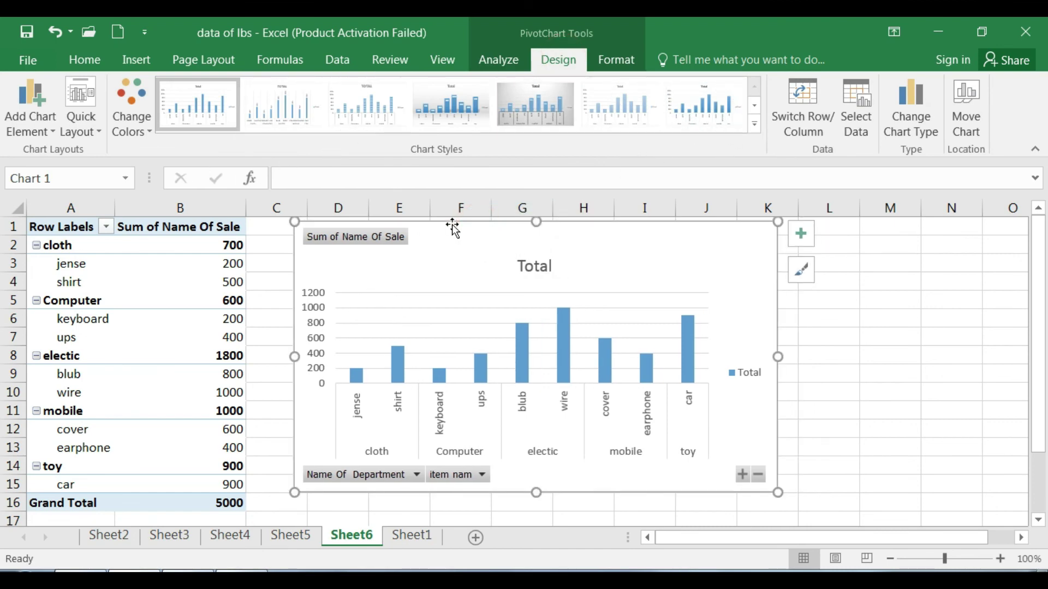